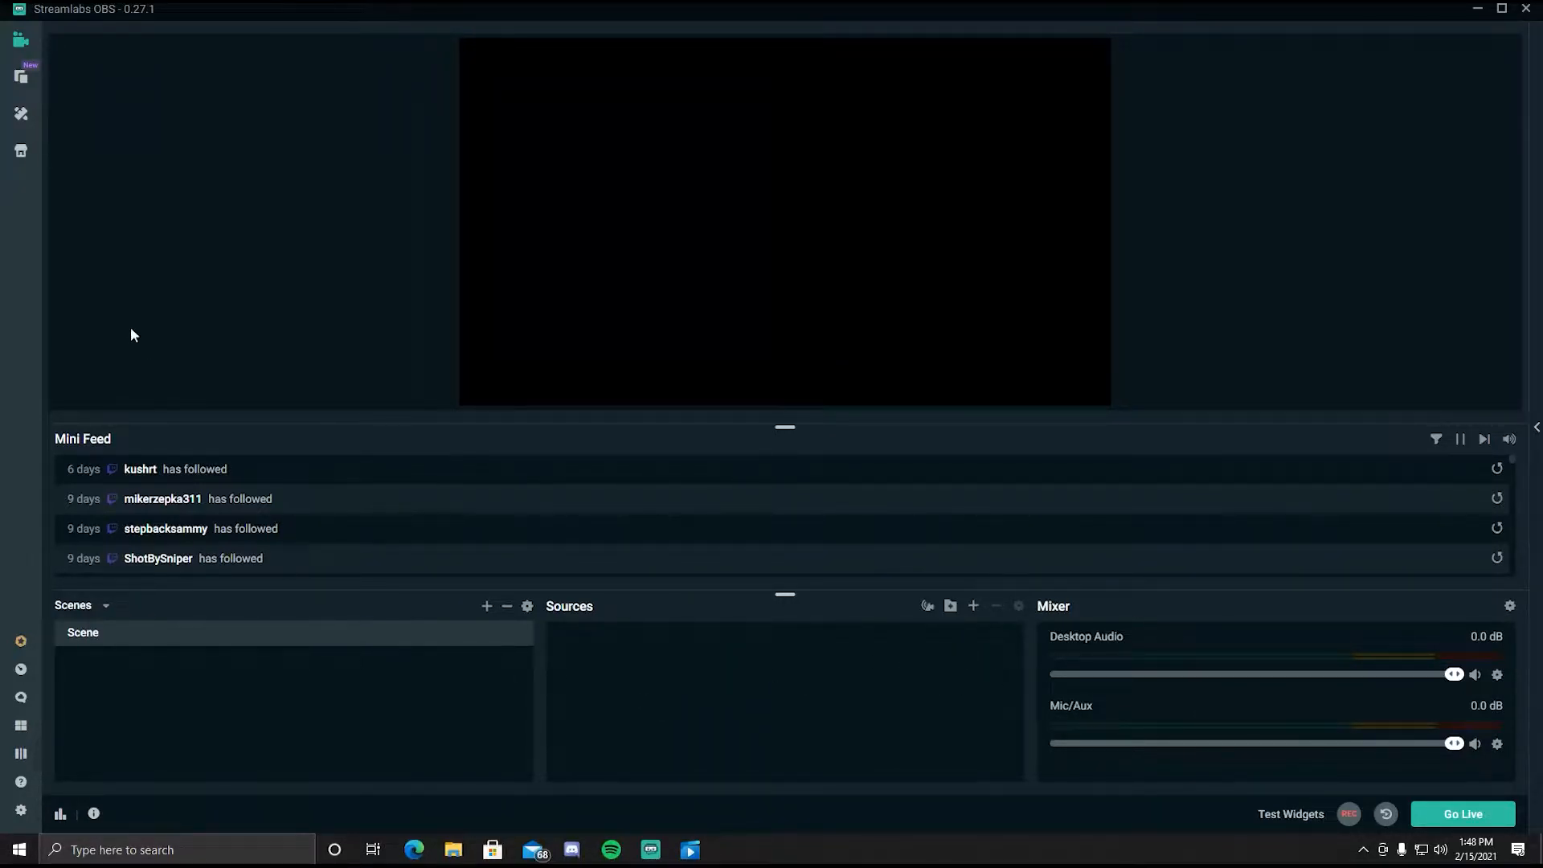
- Look through the scene themes and the app store, and return to the editor
left_click(21, 118)
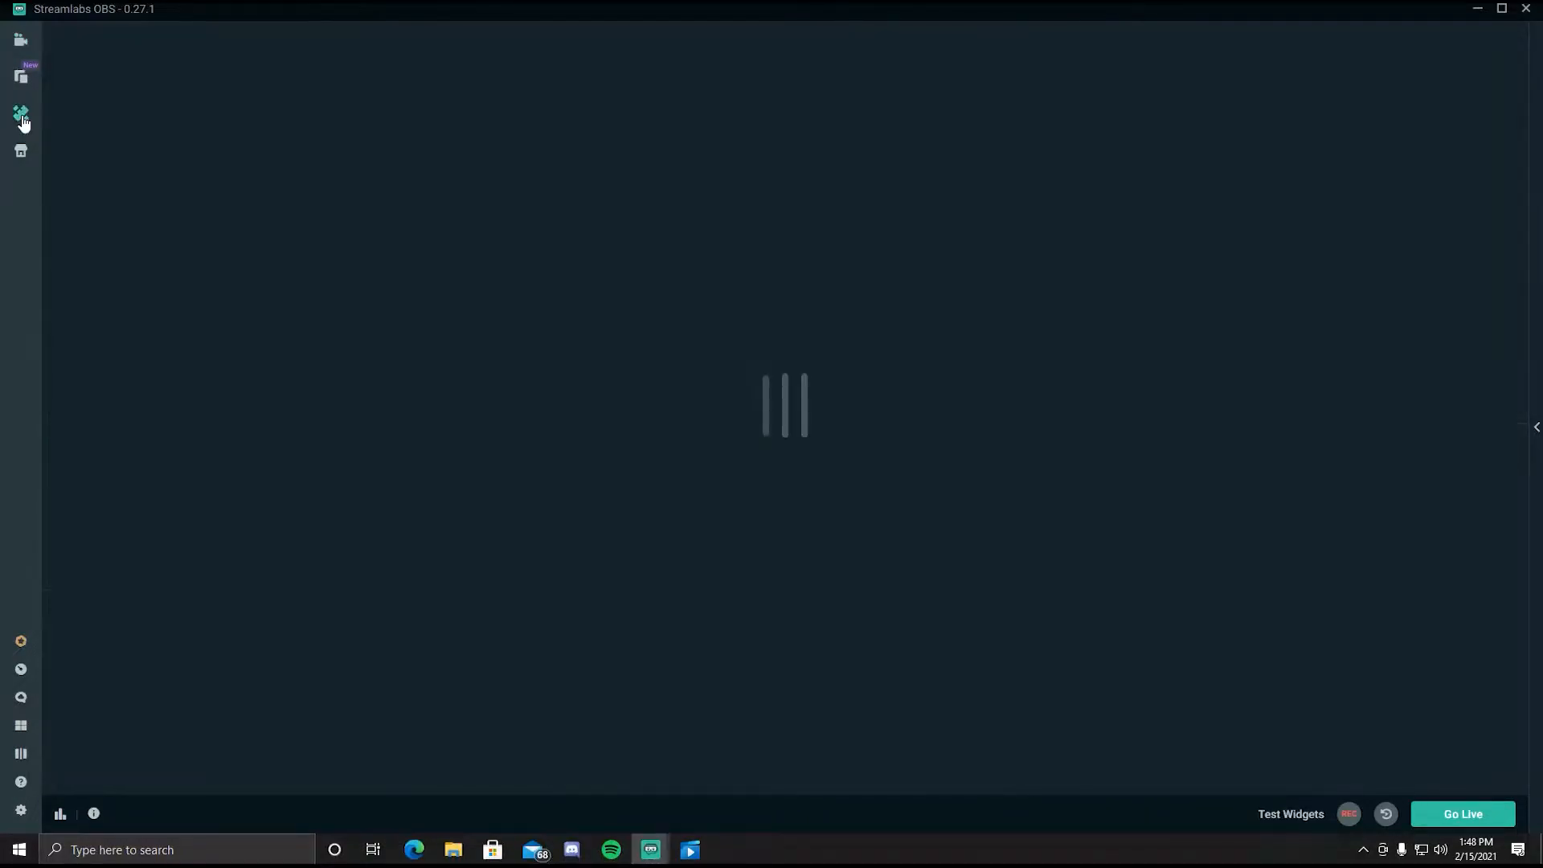
scroll(724, 458, "down", 3)
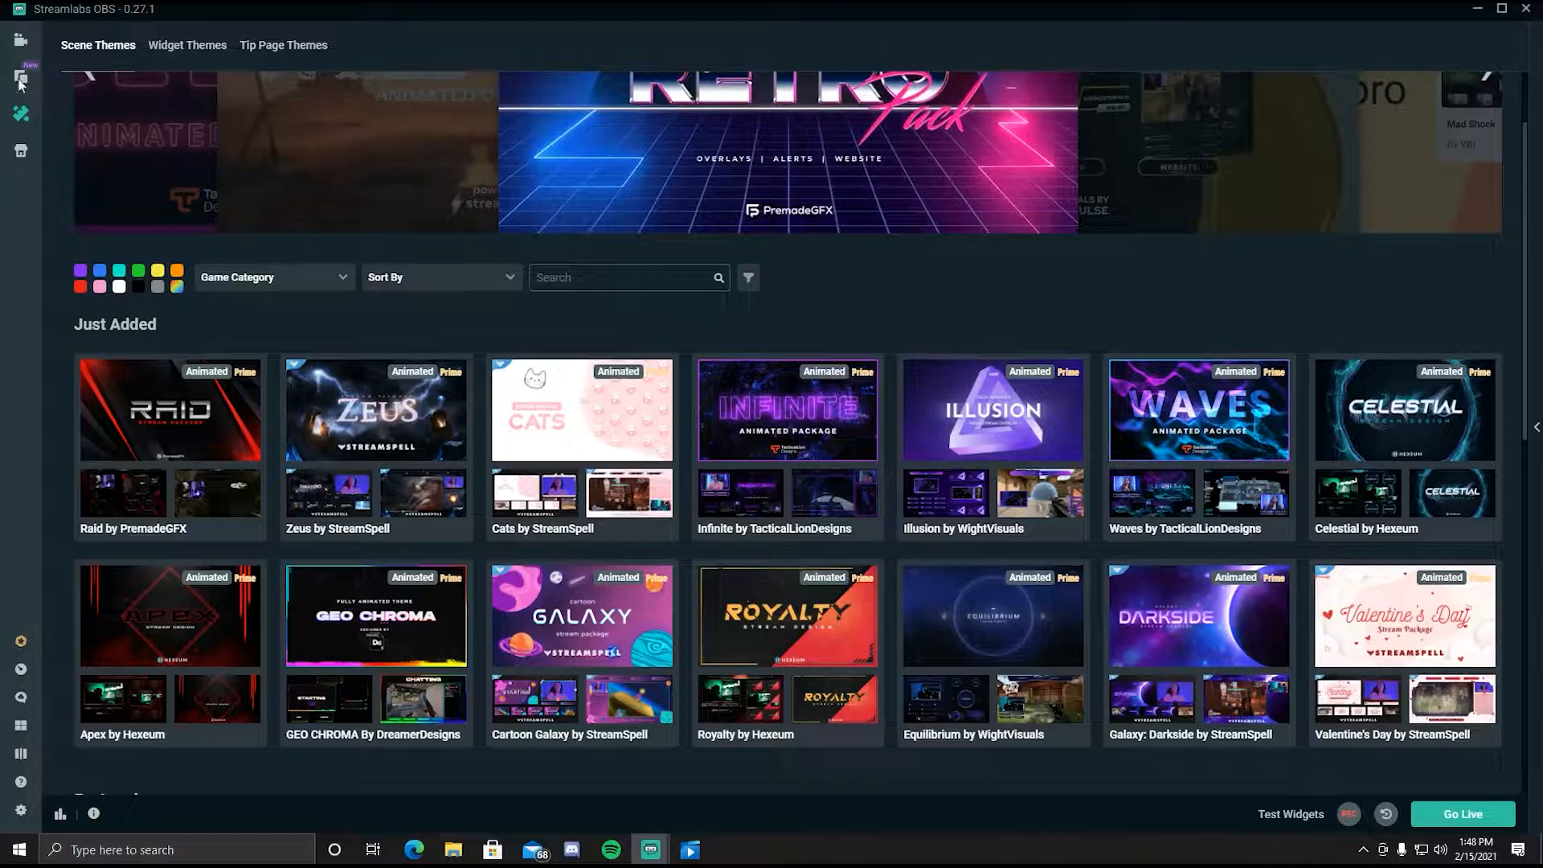
left_click(20, 149)
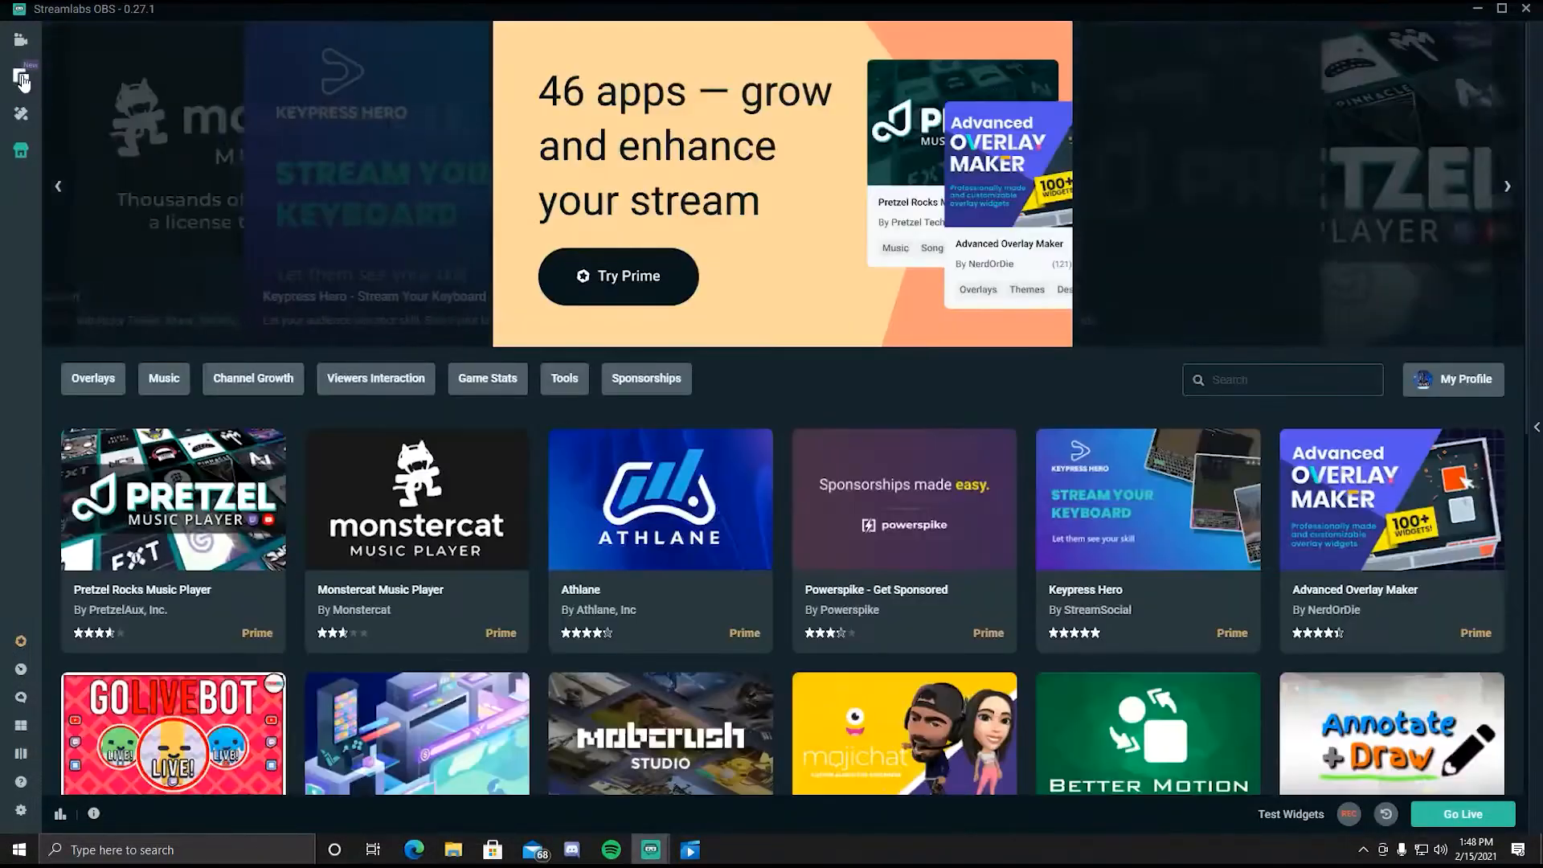
left_click(23, 45)
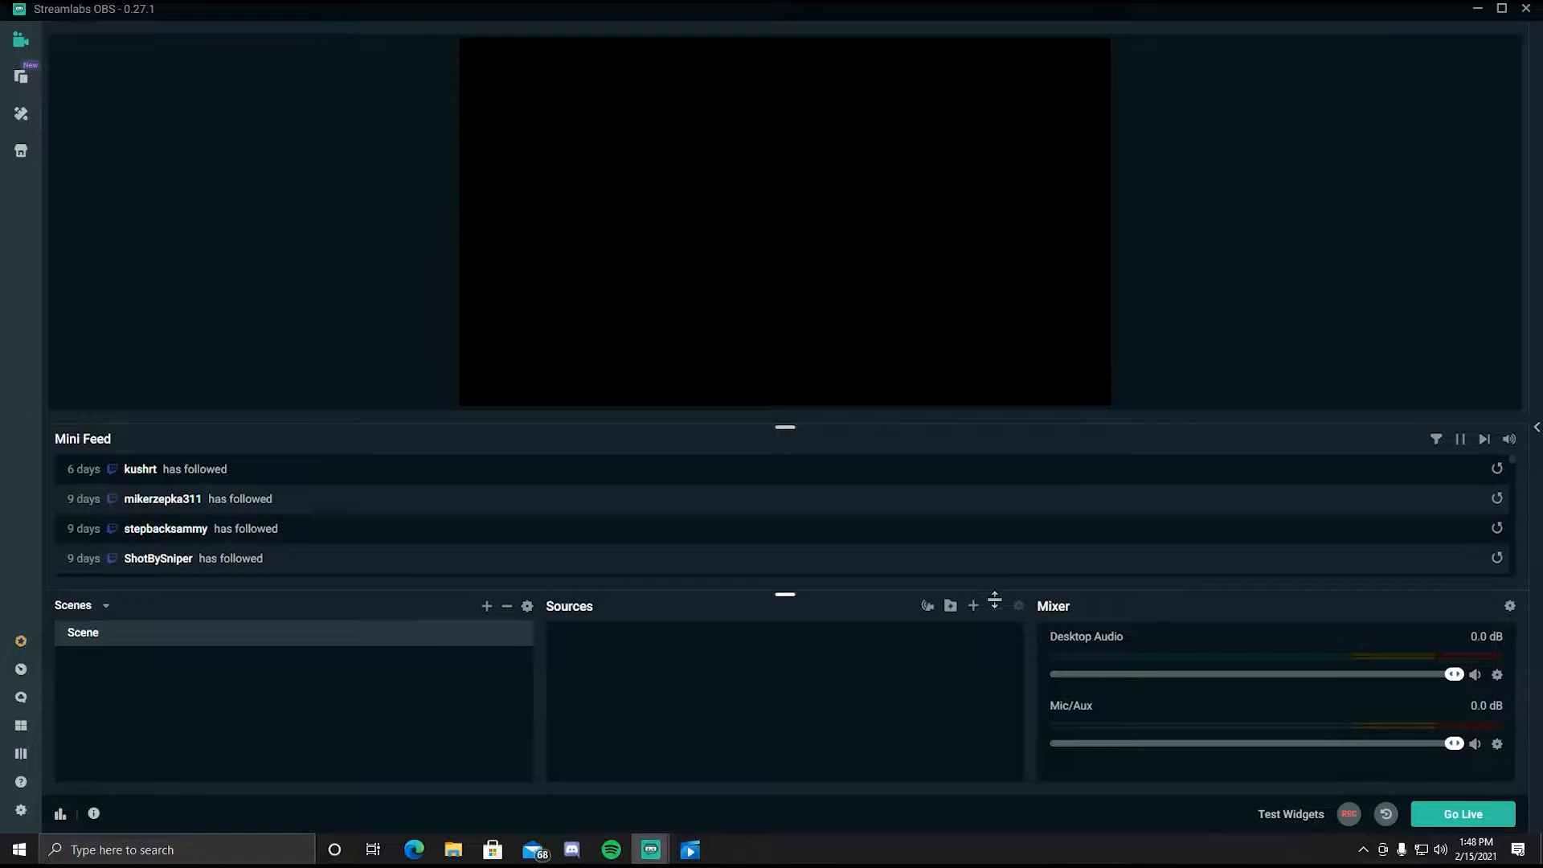
- Add an Audio Input Capture source named Mic to the scene
left_click(974, 609)
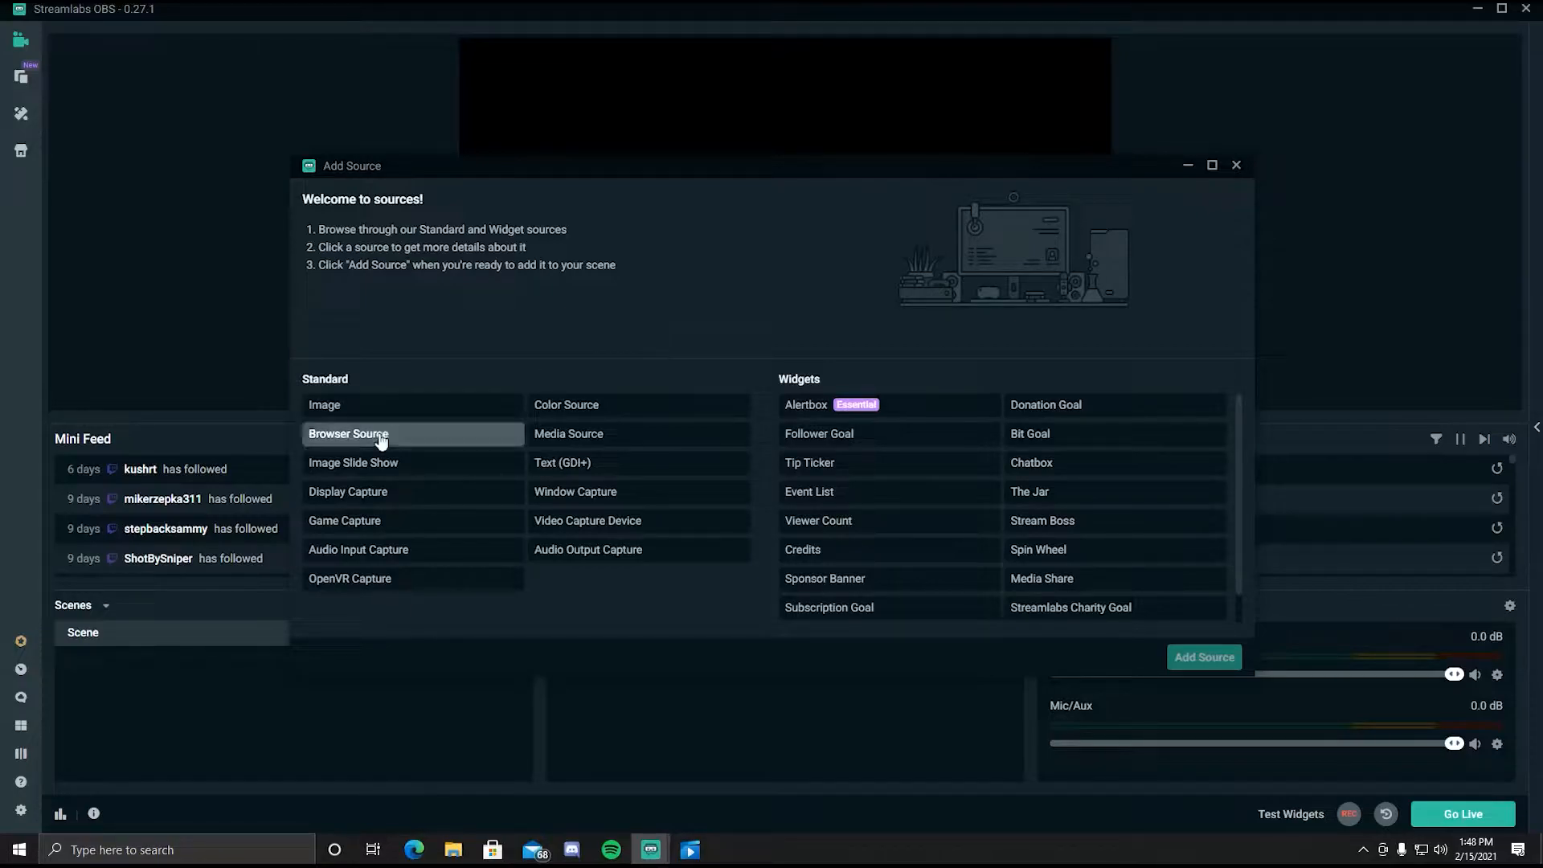
left_click(404, 555)
left_click(1195, 659)
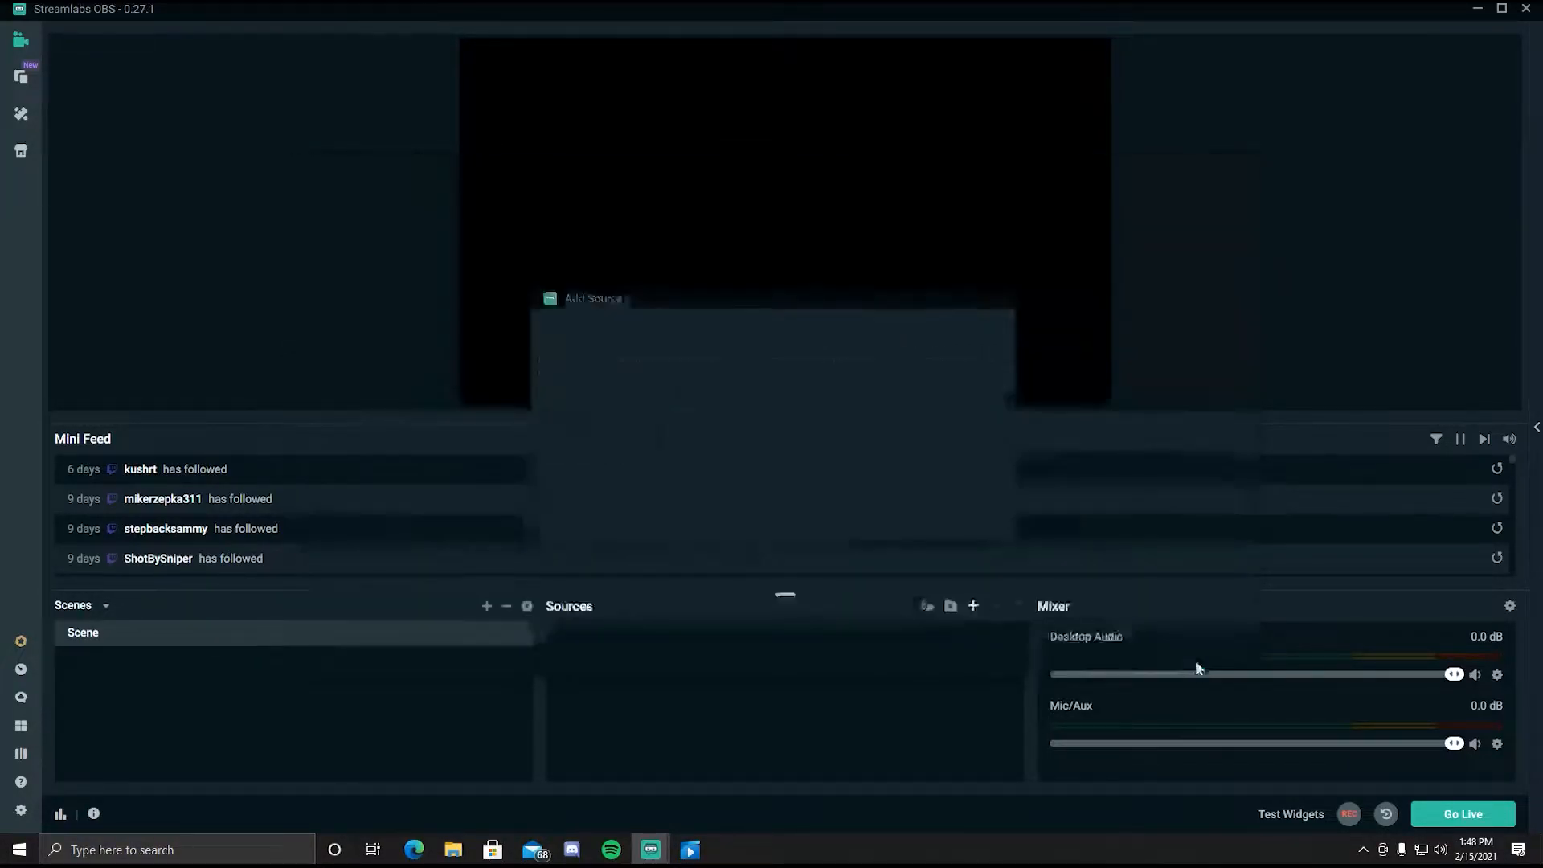
left_click_drag(689, 396, 426, 400)
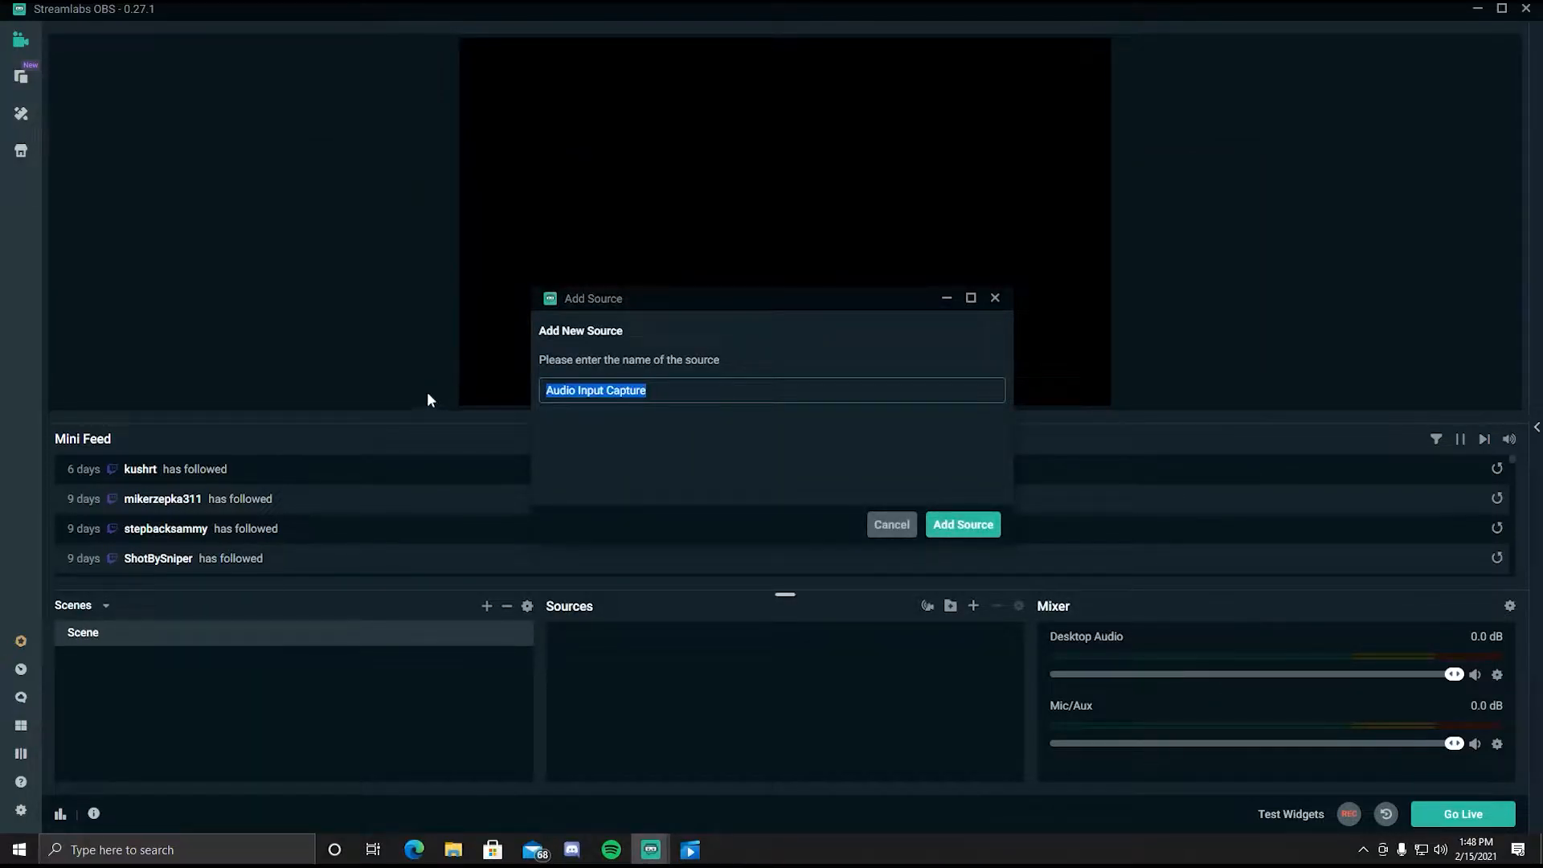
type("Mic")
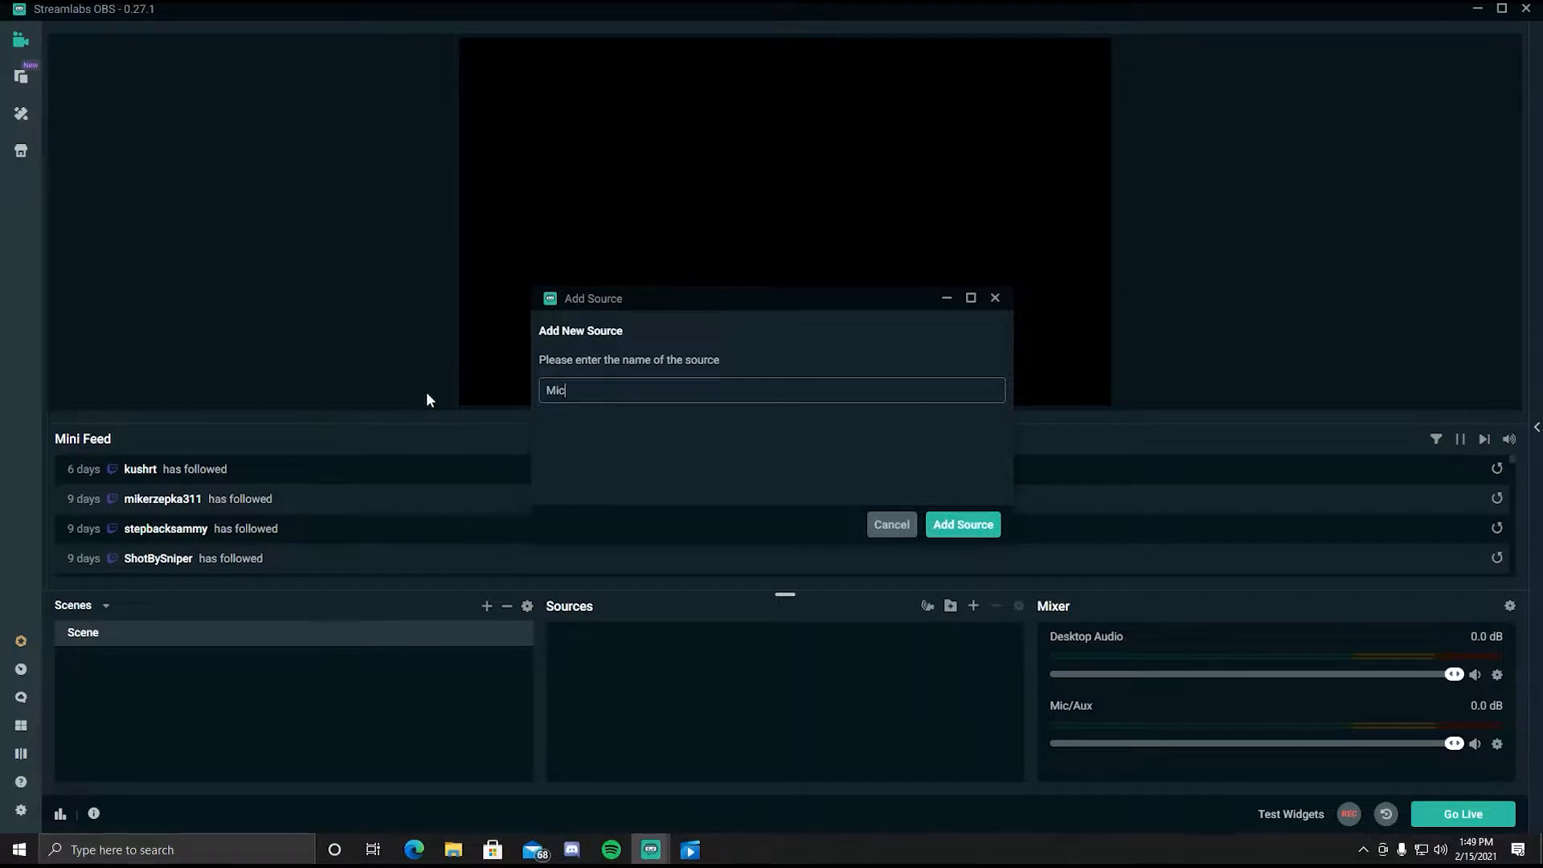
left_click(971, 526)
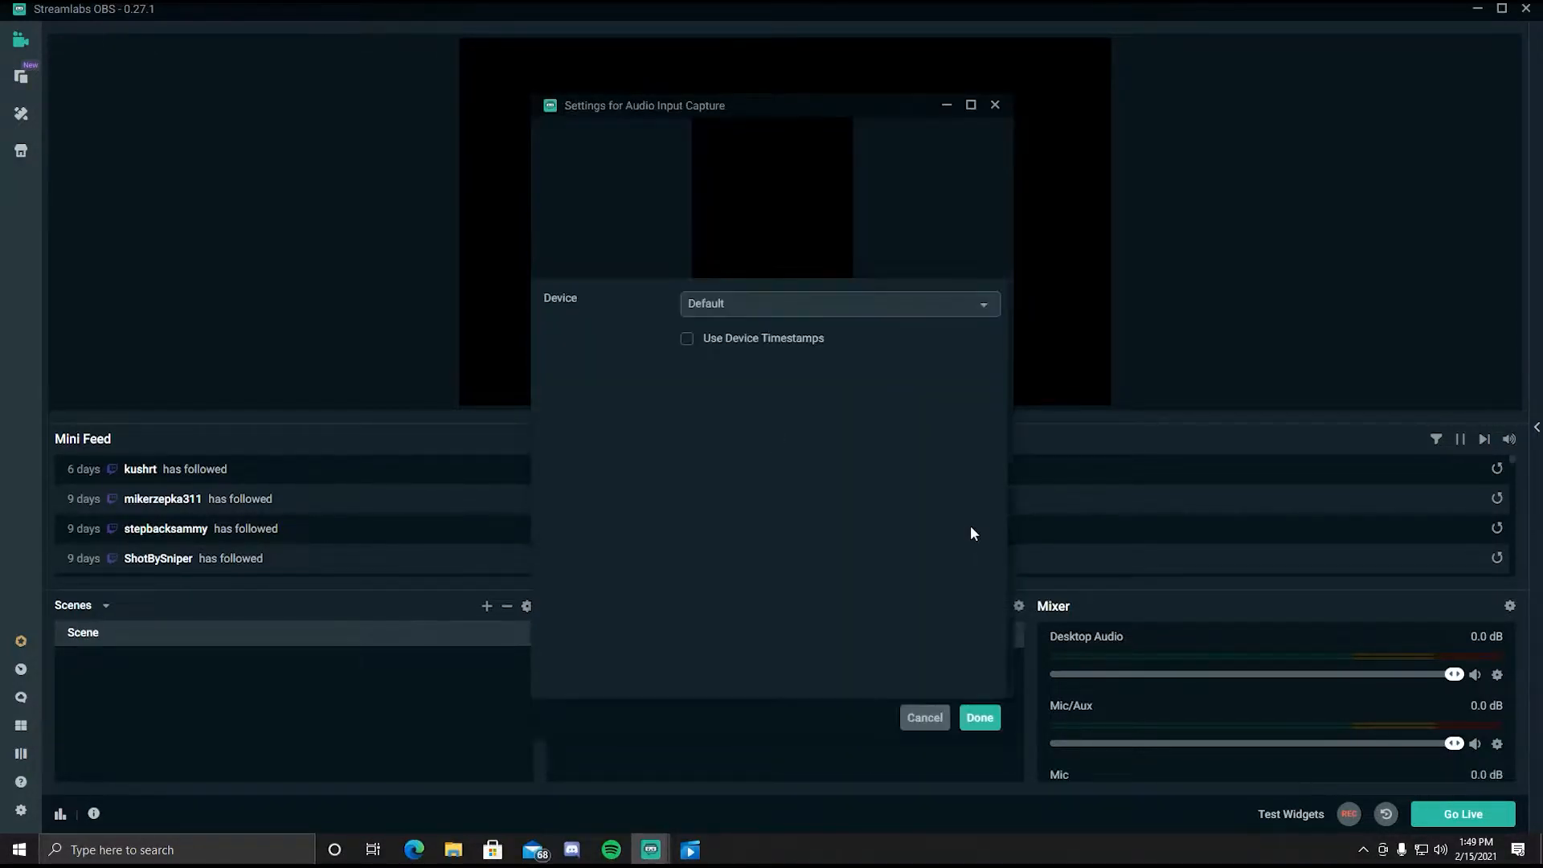
- Set the Mic source's device to Microphone (Yeti Nano) and finish its settings
left_click(776, 301)
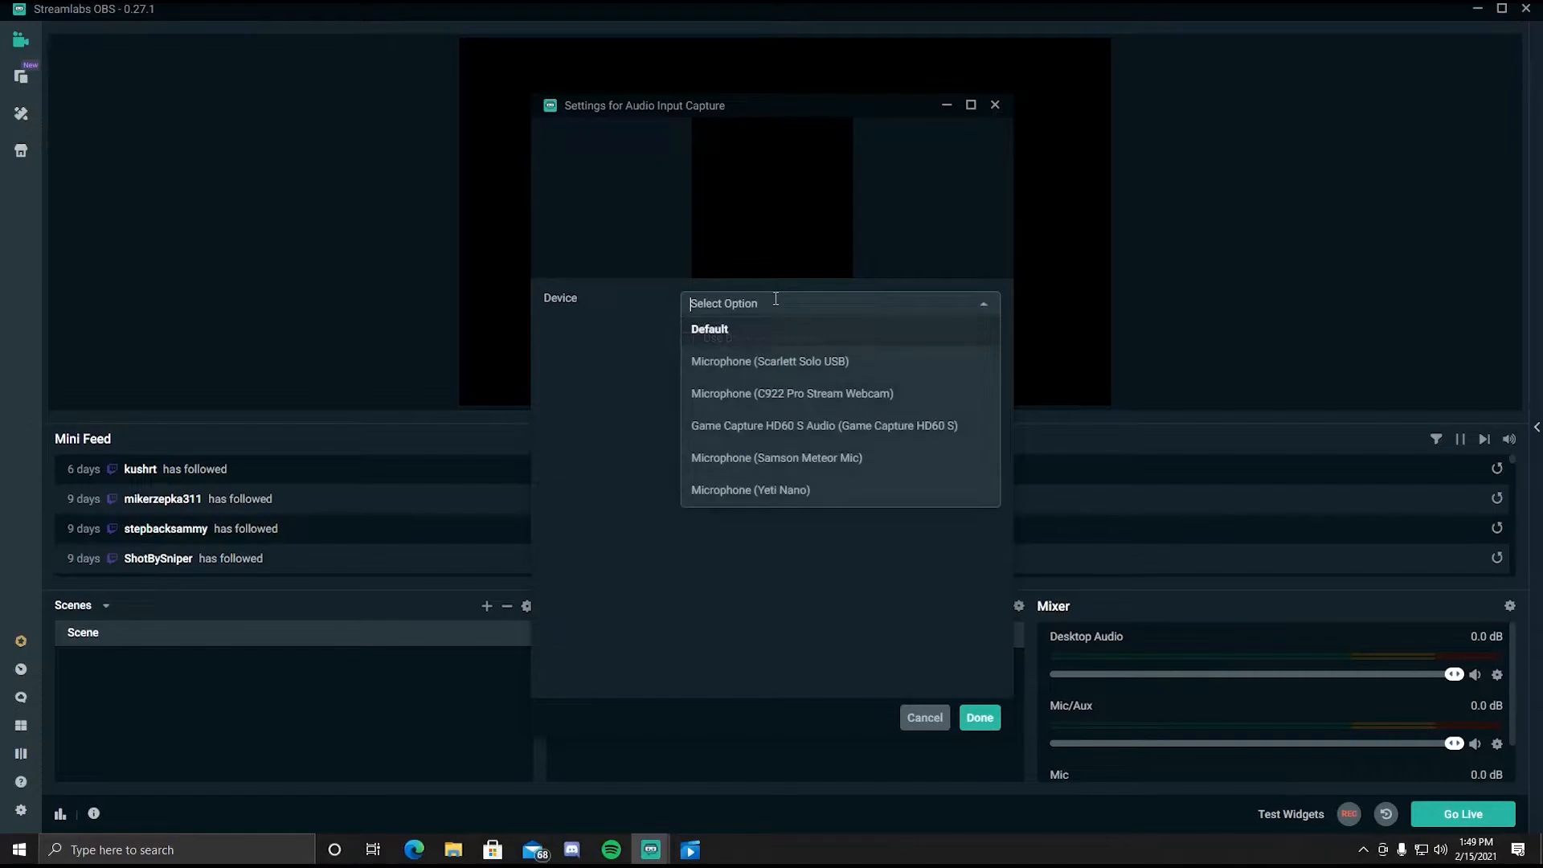
left_click(801, 497)
left_click(980, 717)
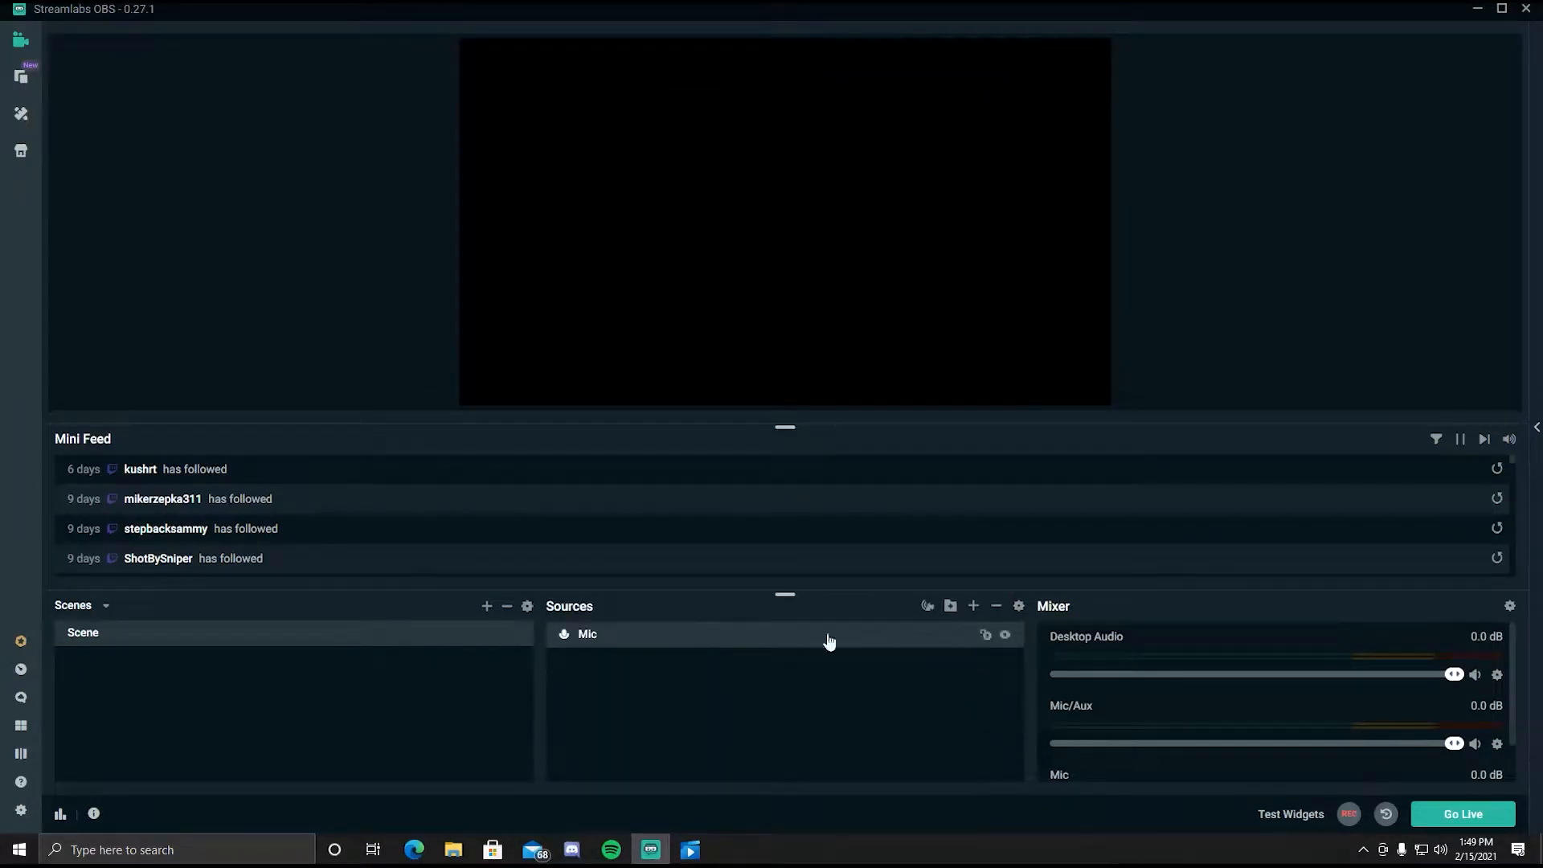
- Mute the Mic source in the audio mixer
scroll(1235, 707, "down", 1)
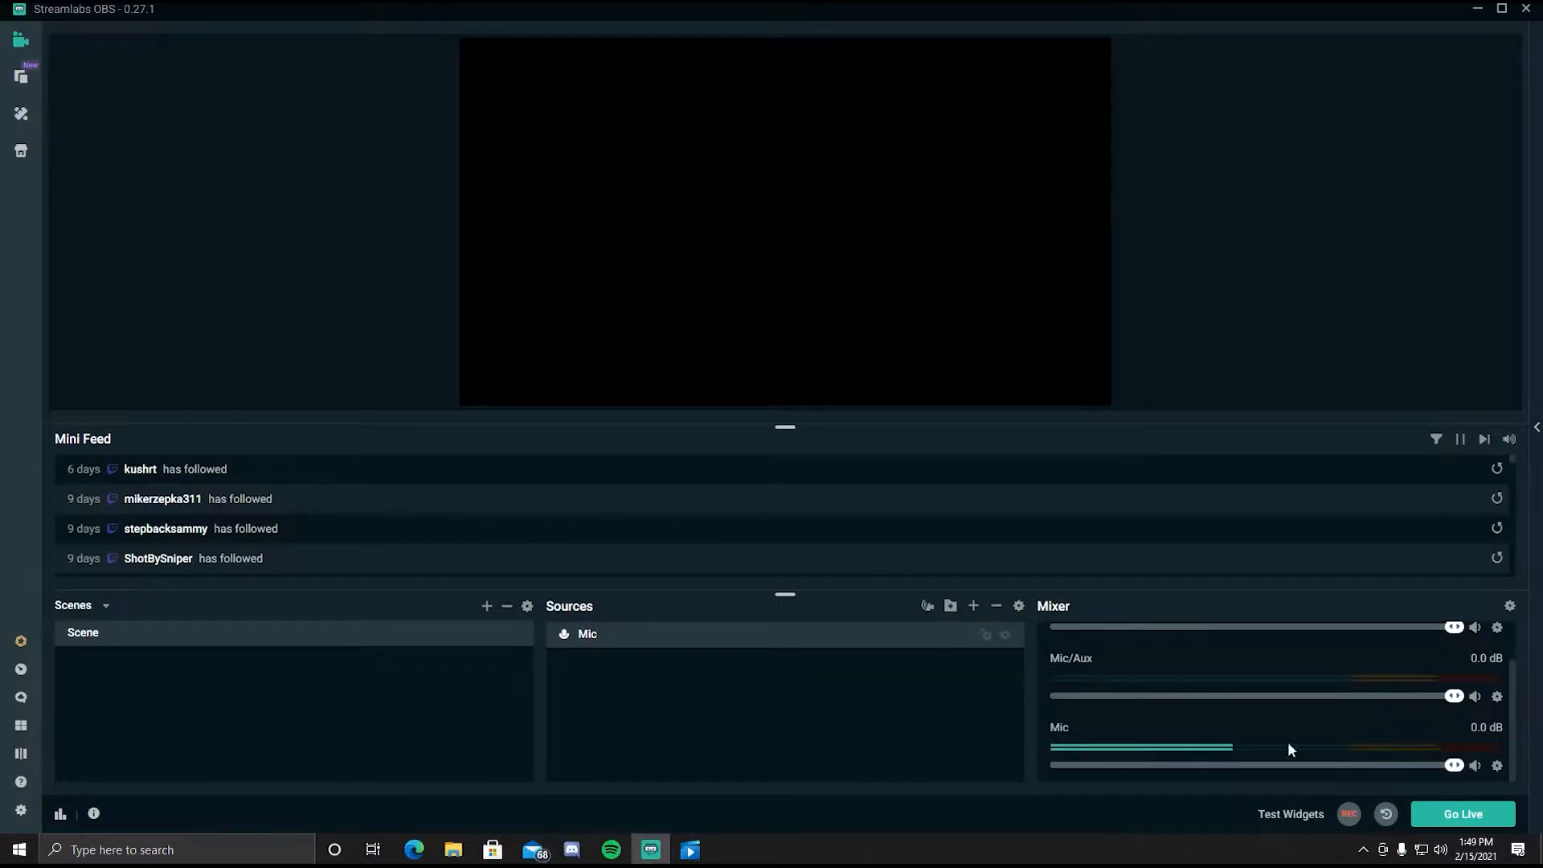
left_click(1476, 766)
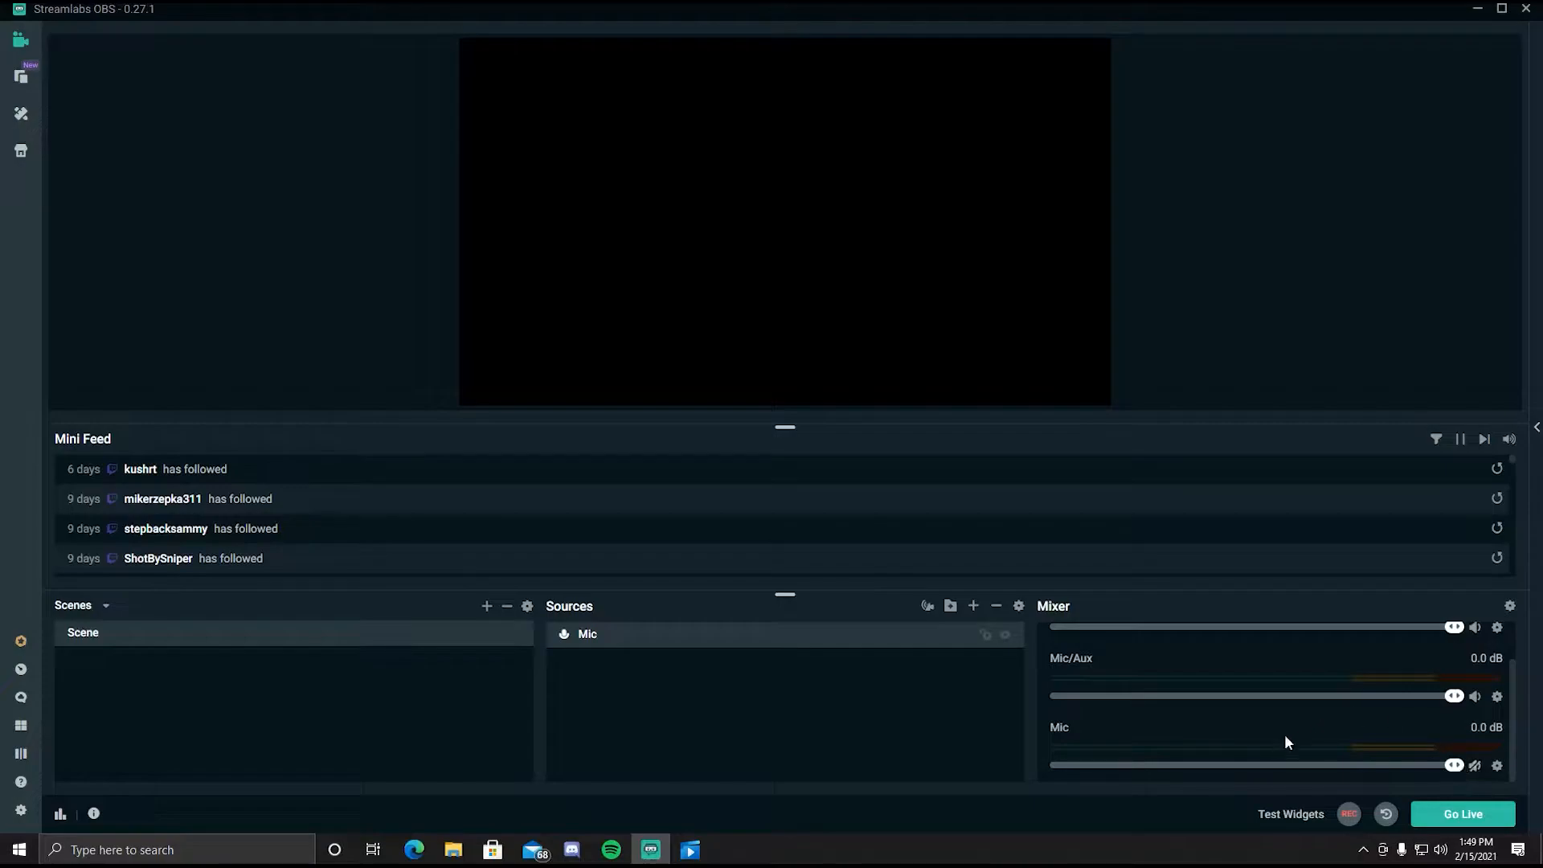
scroll(1366, 716, "up", 1)
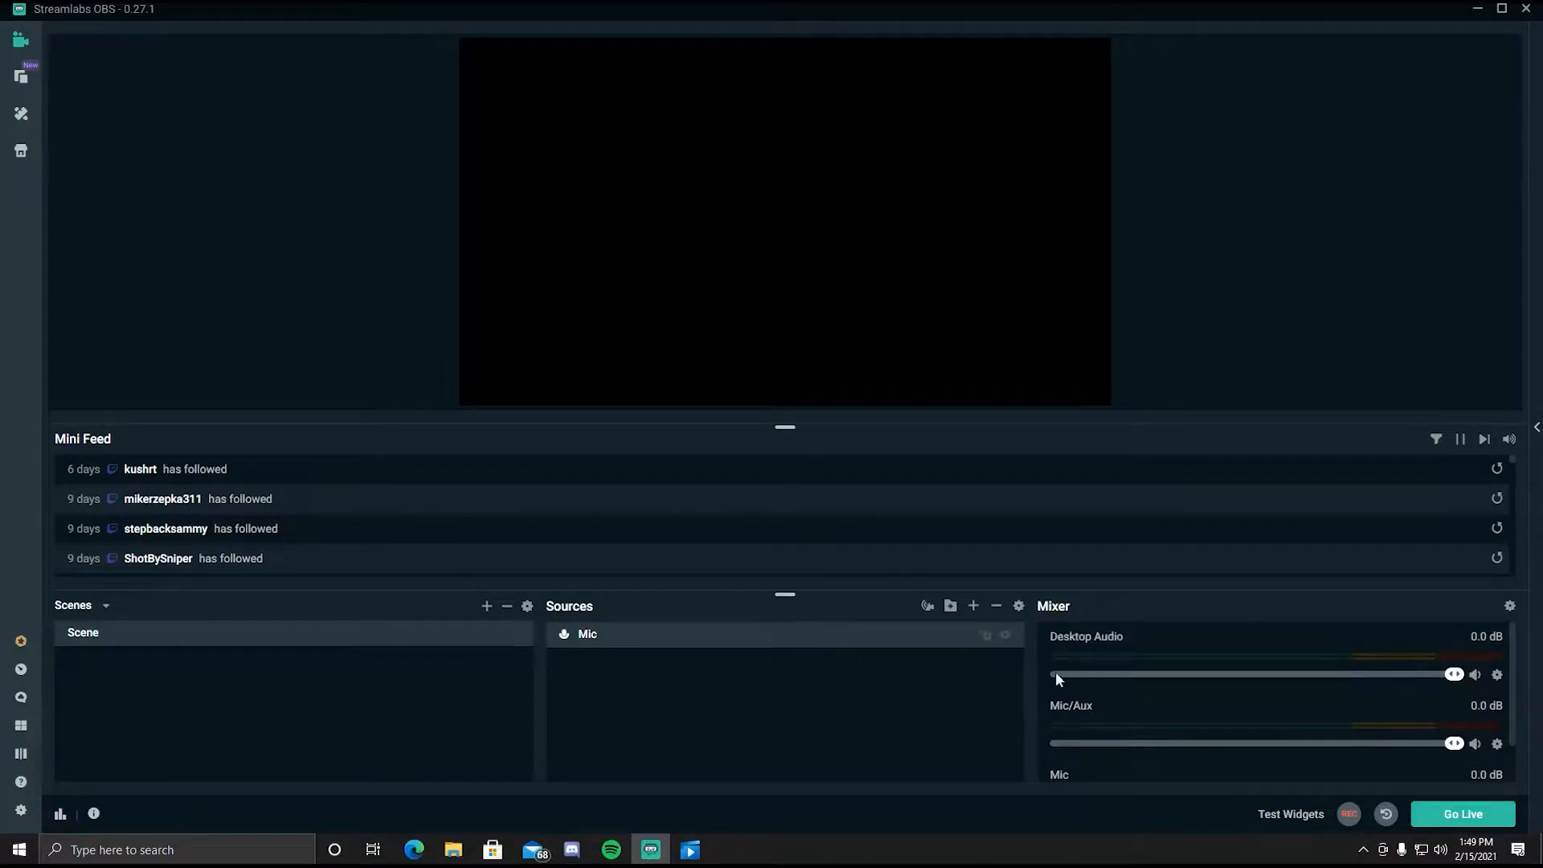
- Add a Video Capture Device source named El Gato to the scene
left_click(975, 606)
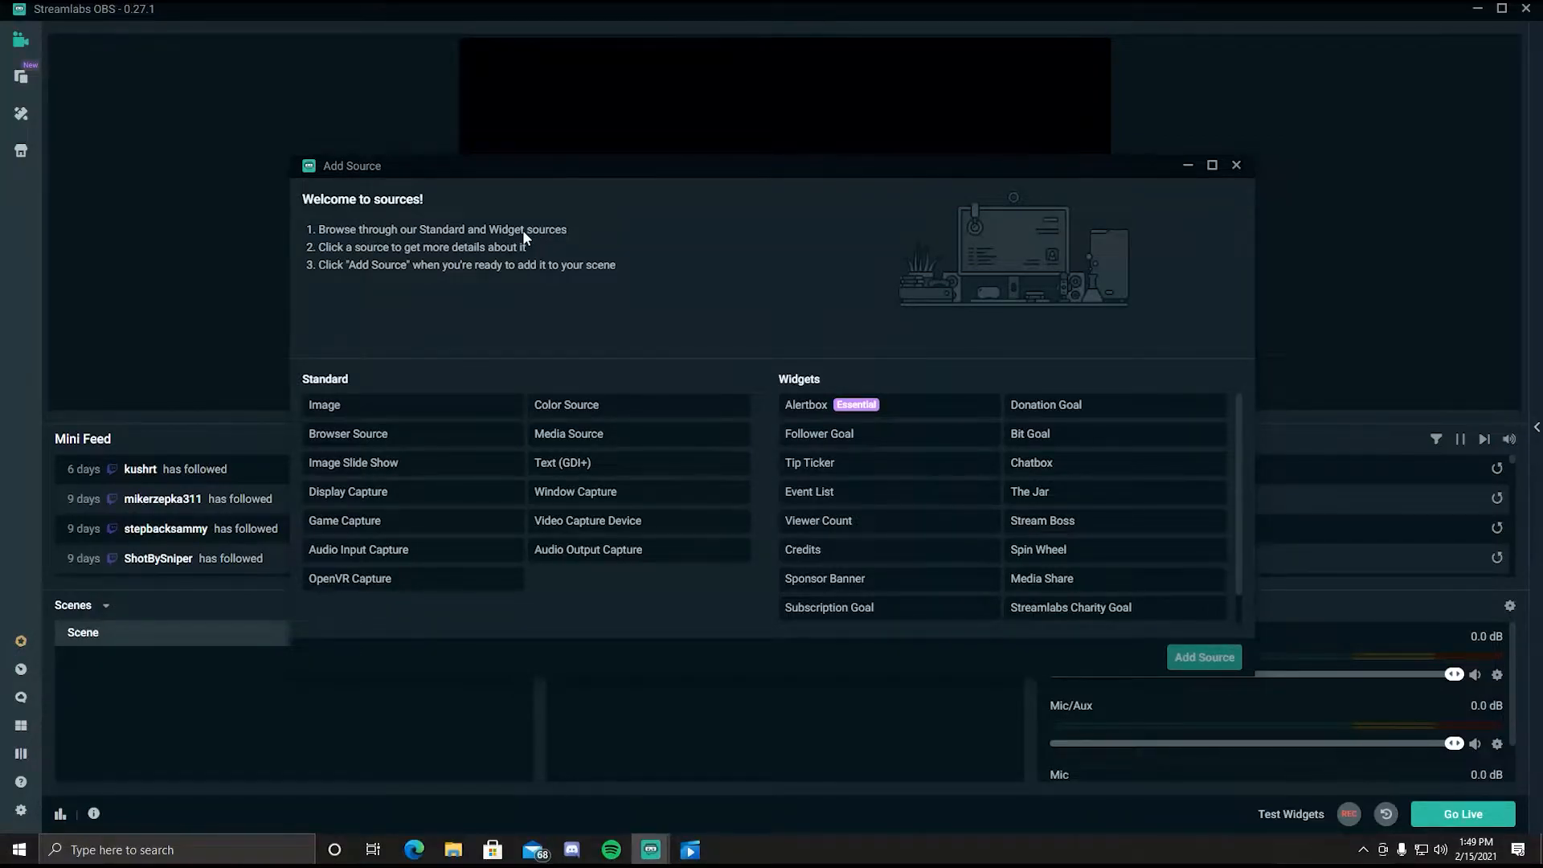
left_click(588, 526)
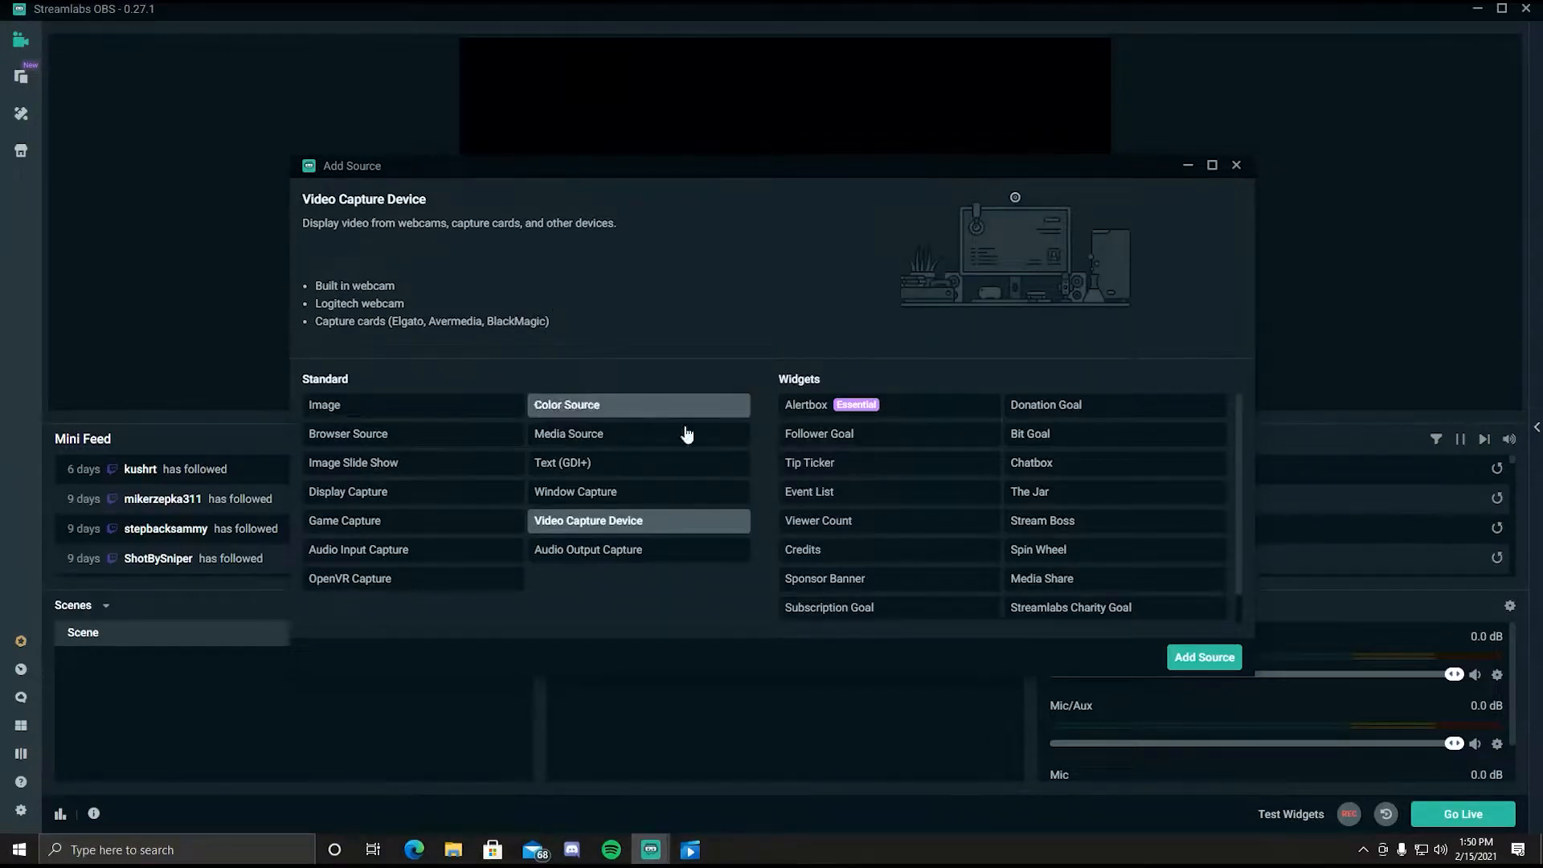
left_click(1190, 655)
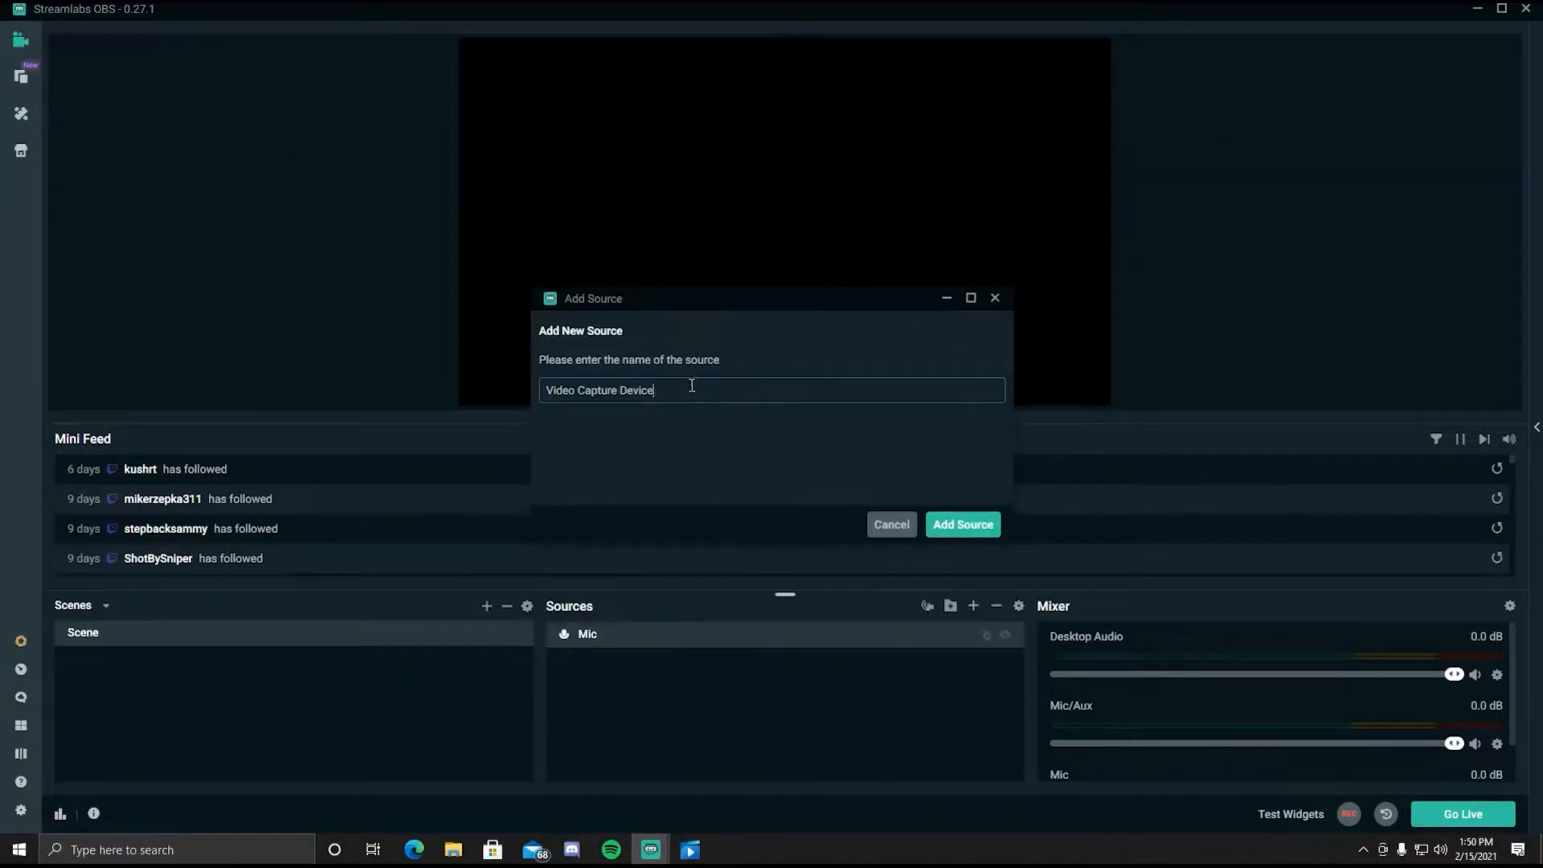
type("El Gato")
left_click(957, 524)
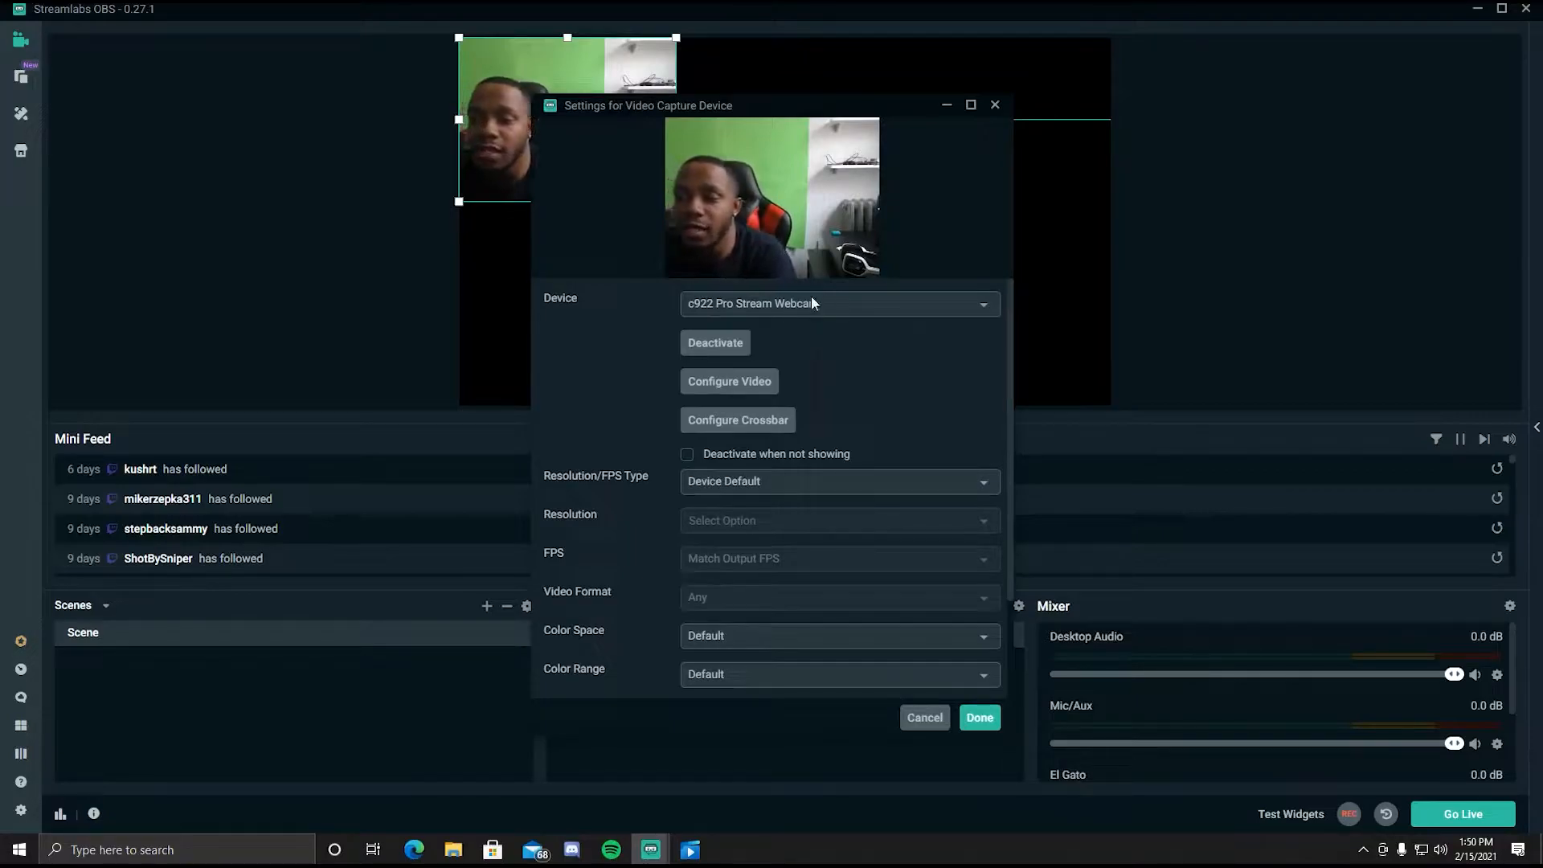
- Set the El Gato source's device to Game Capture HD60 S, review its other settings and accept them
left_click(896, 304)
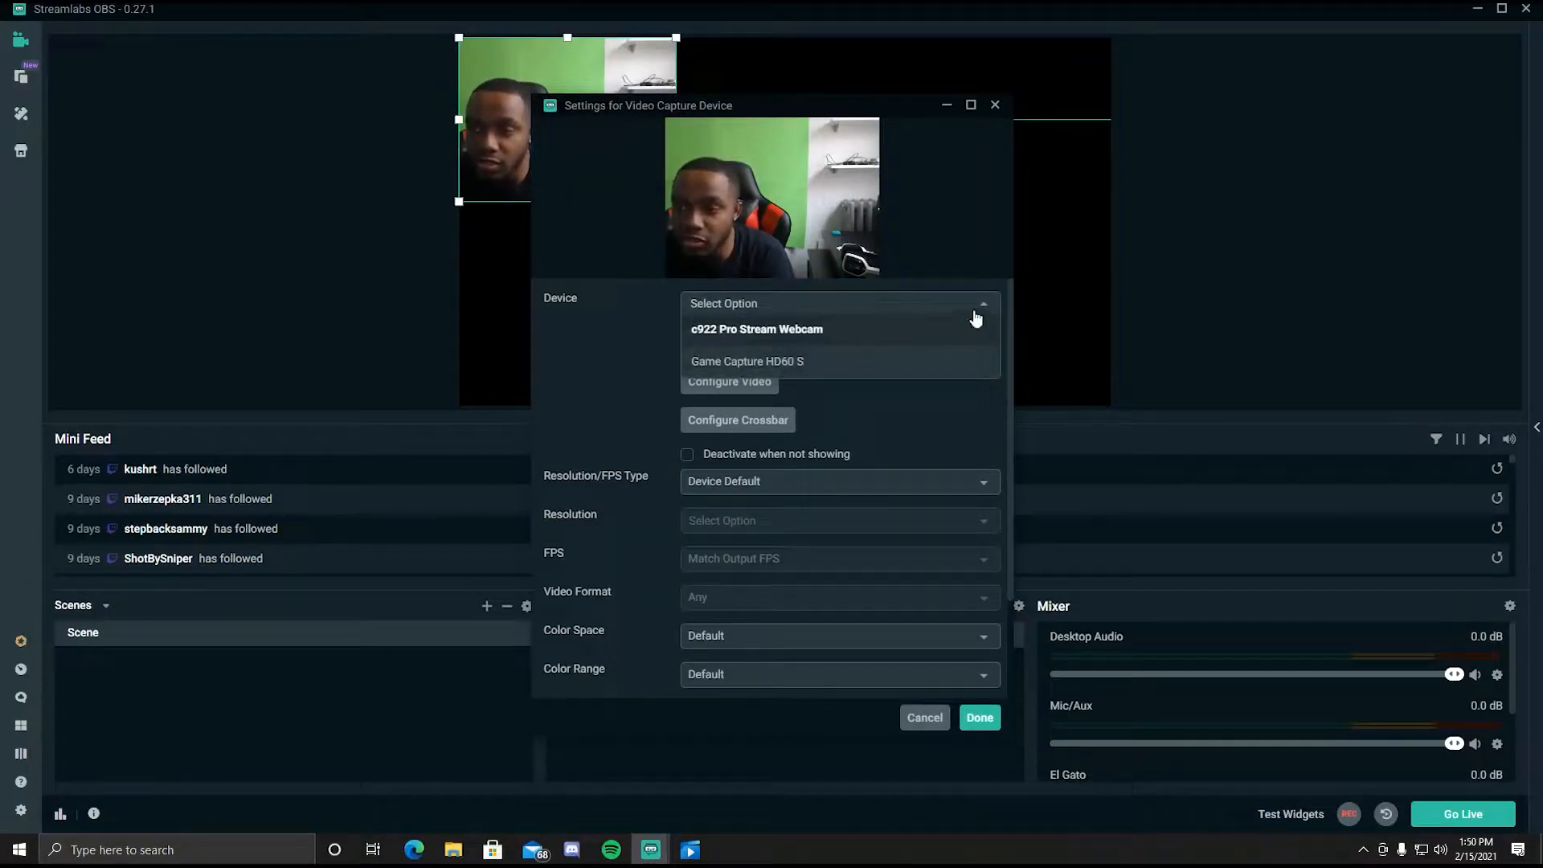
left_click(782, 365)
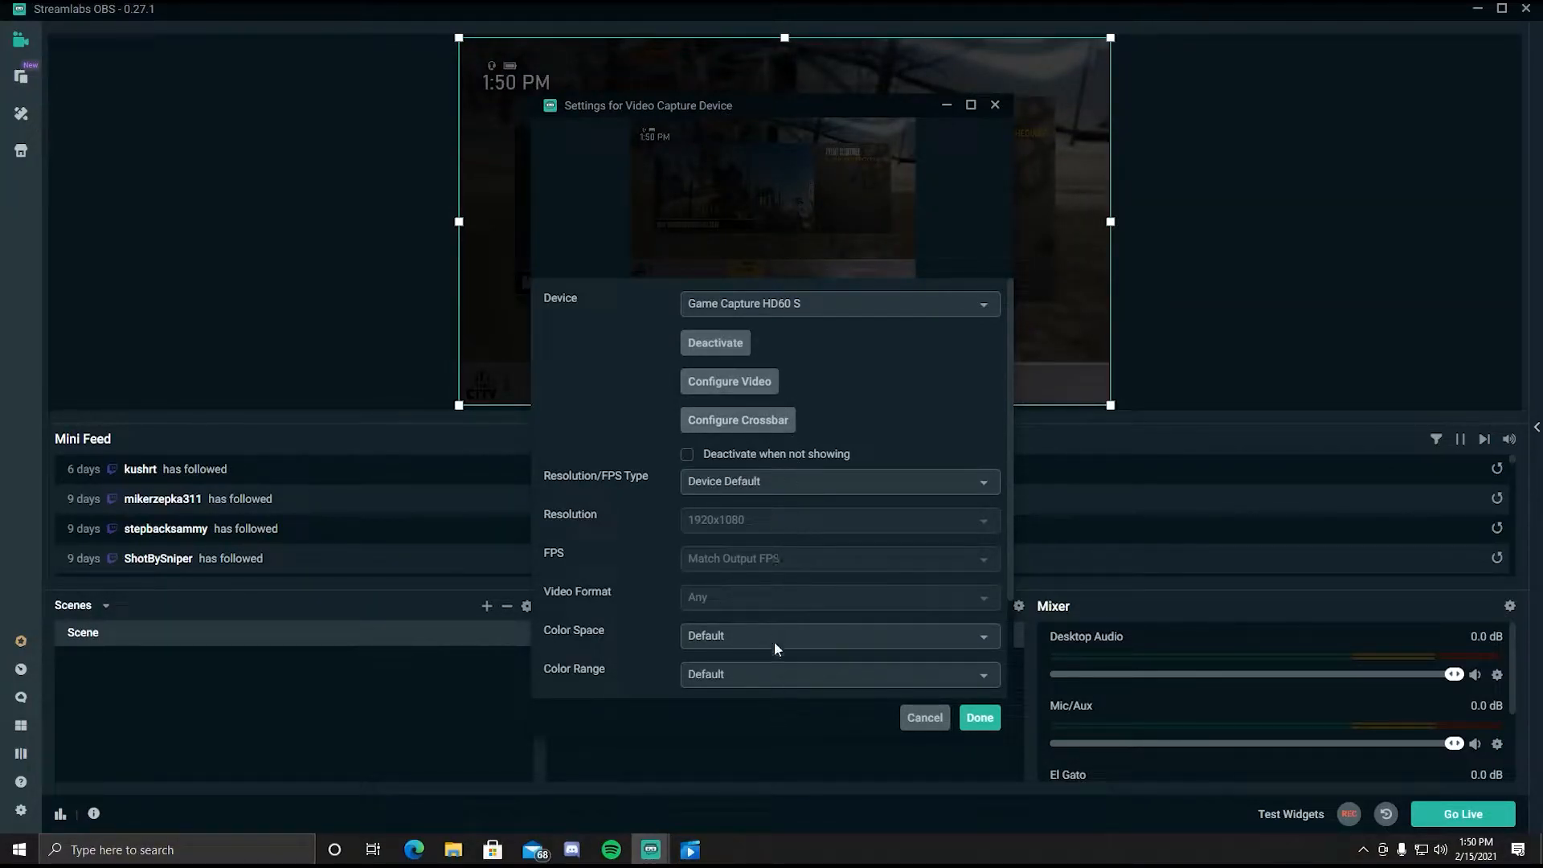
scroll(820, 552, "down", 3)
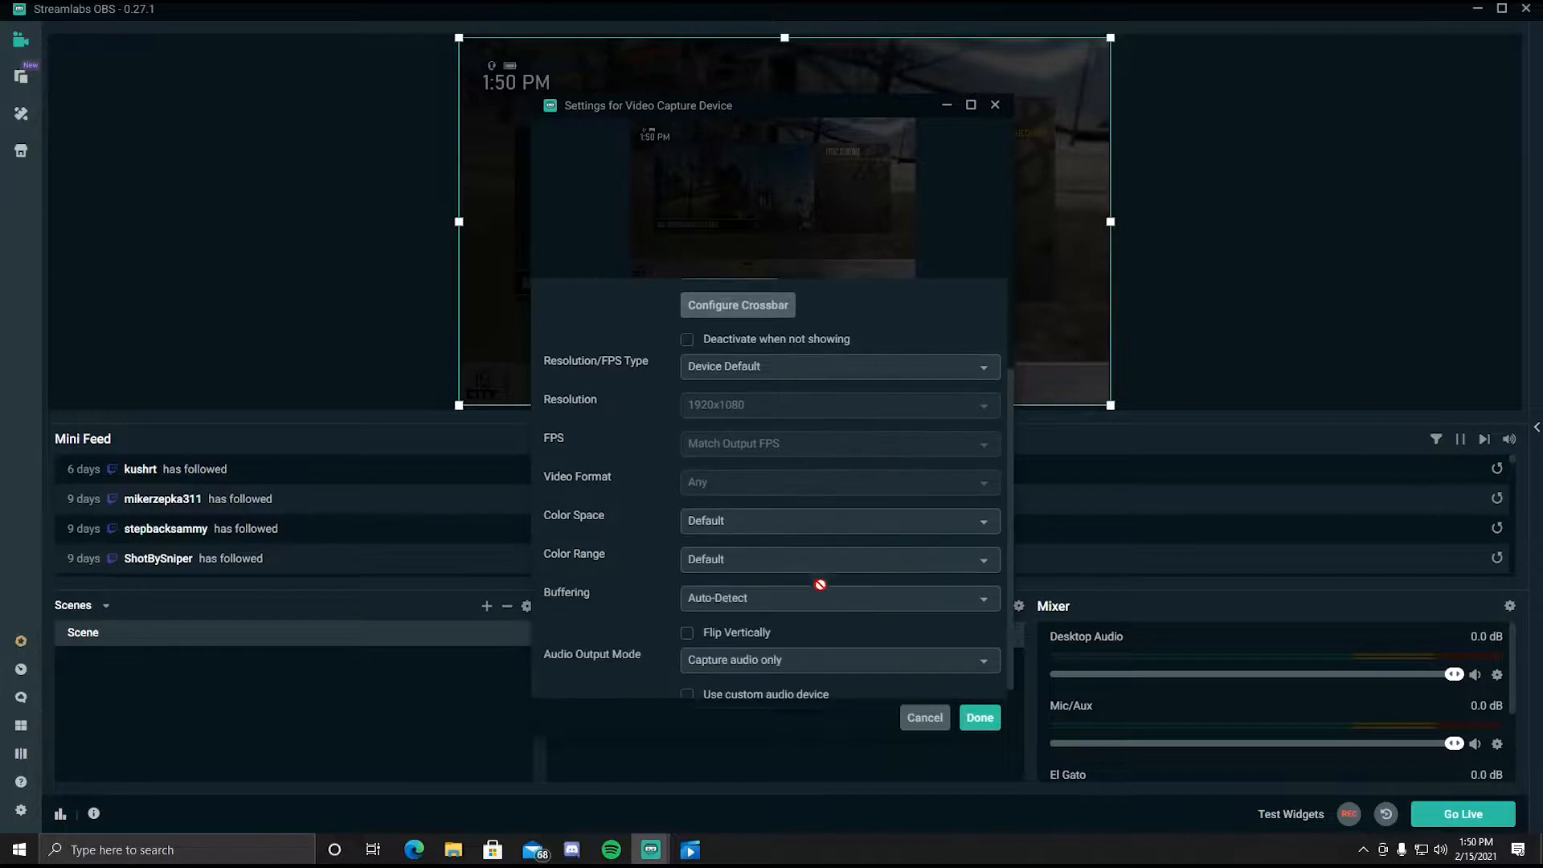
scroll(778, 575, "up", 3)
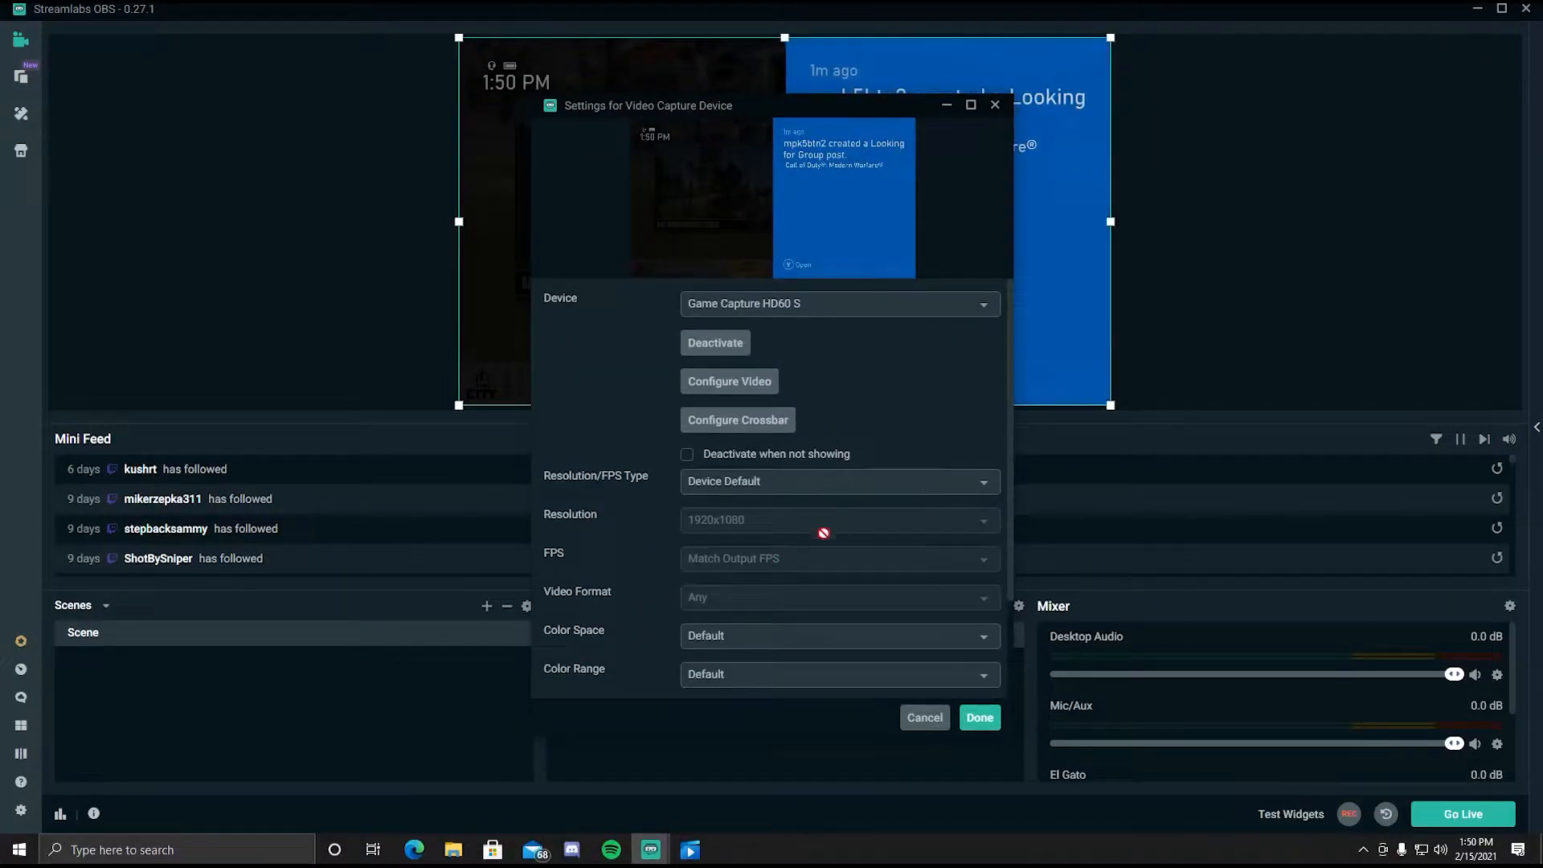
scroll(808, 545, "down", 3)
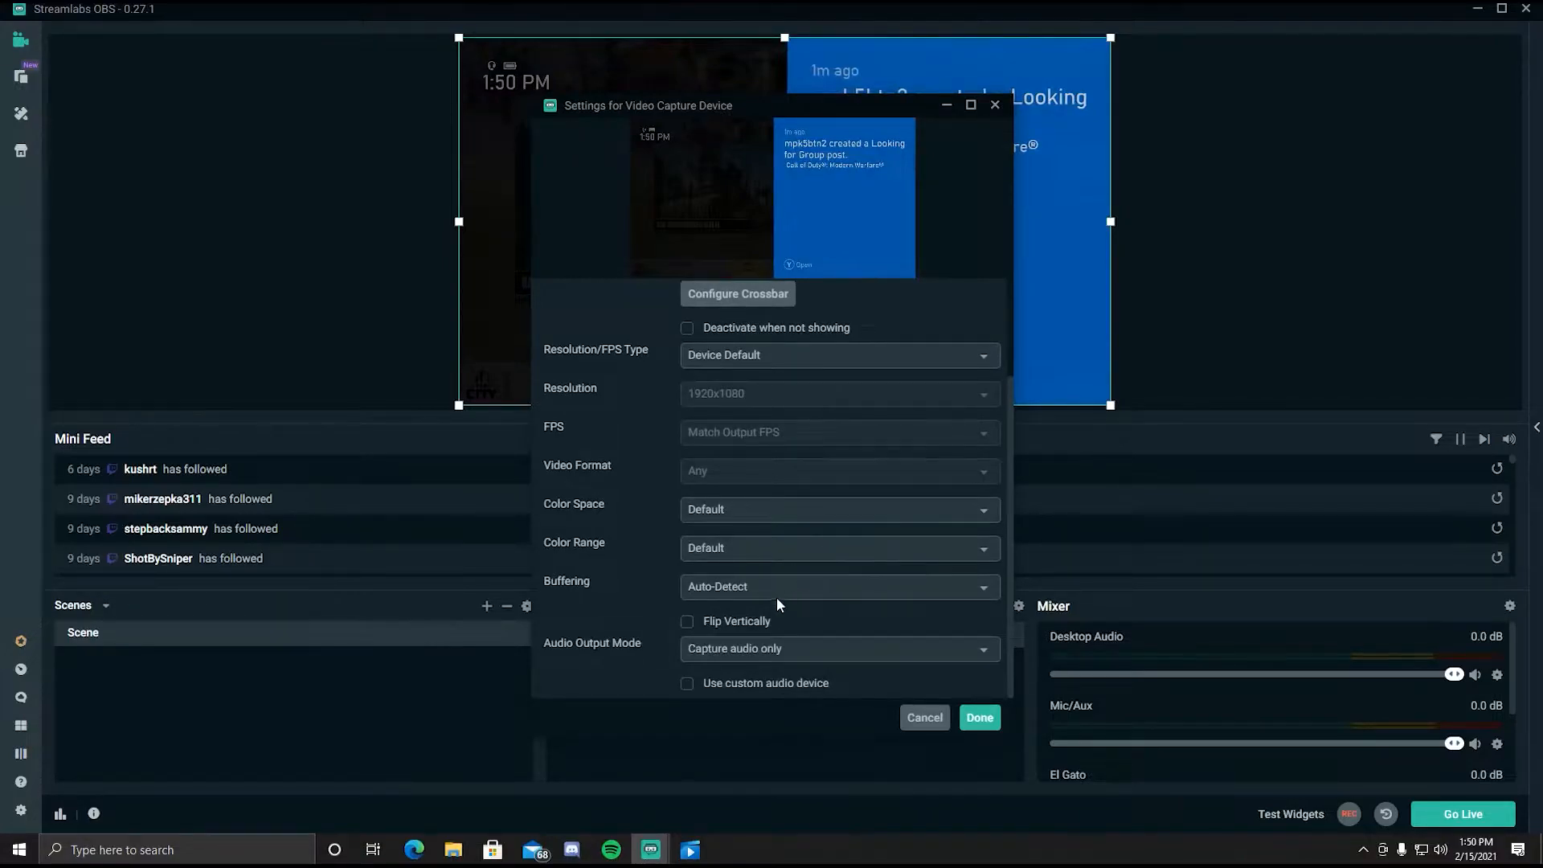
scroll(756, 555, "up", 3)
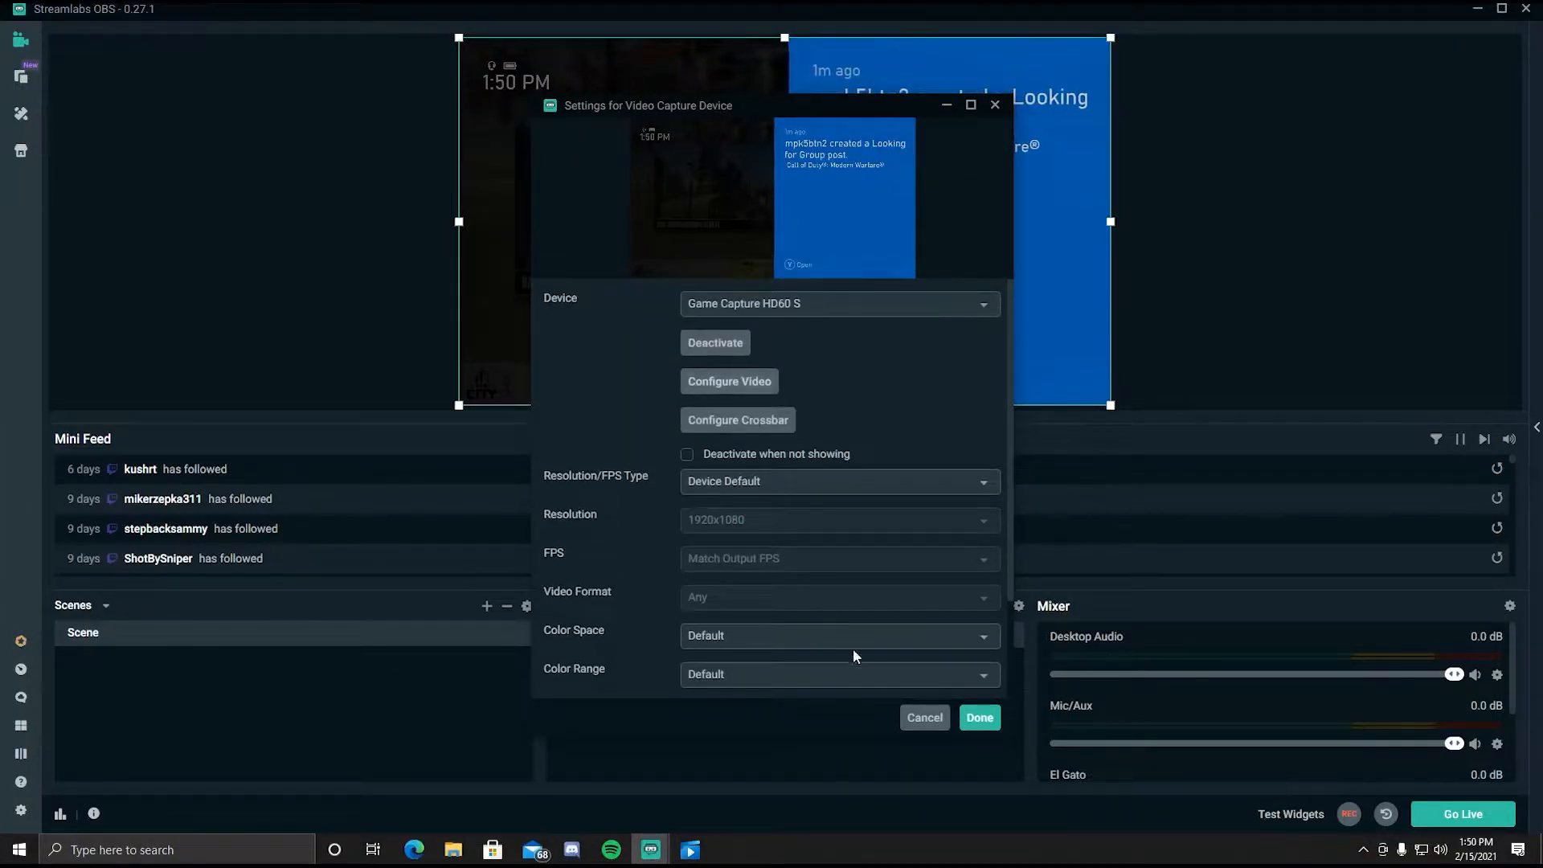
left_click(993, 720)
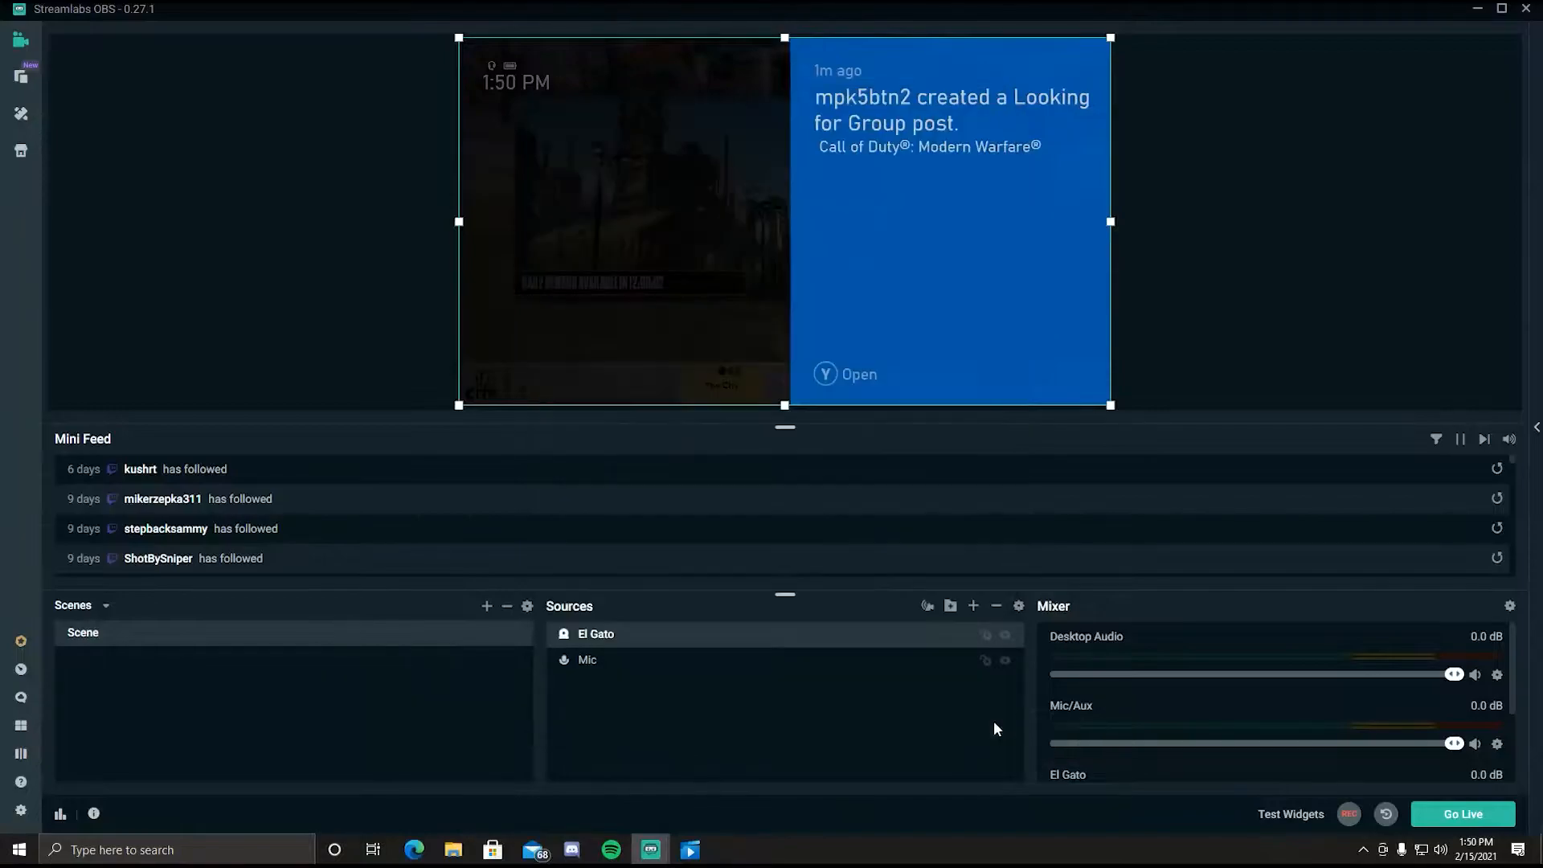
- Apply the Fit to Screen transform to the El Gato source in the preview
left_click(1266, 302)
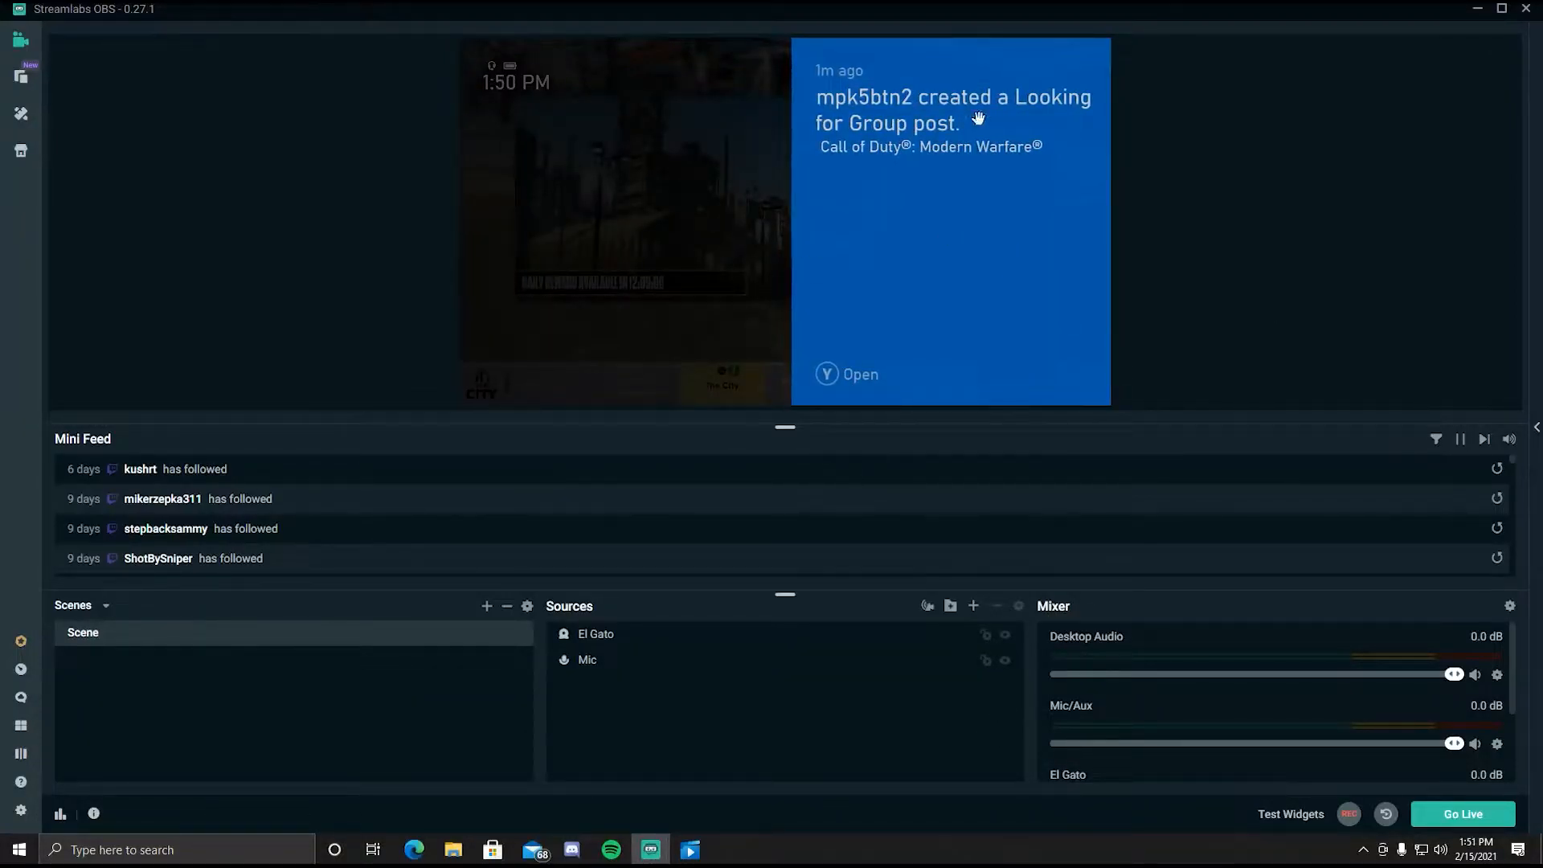
left_click(769, 161)
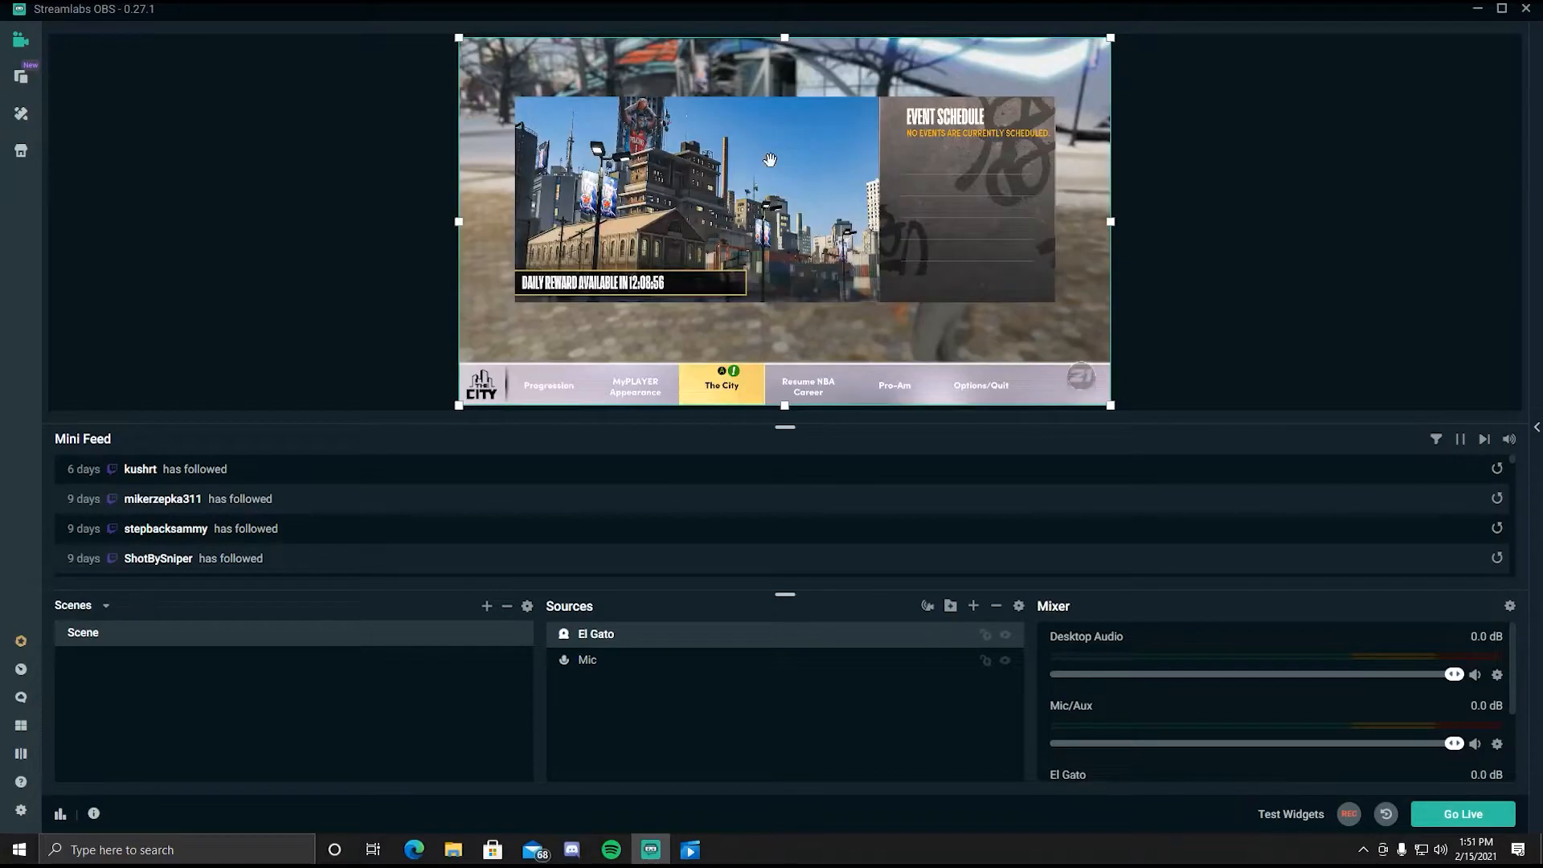
right_click(760, 185)
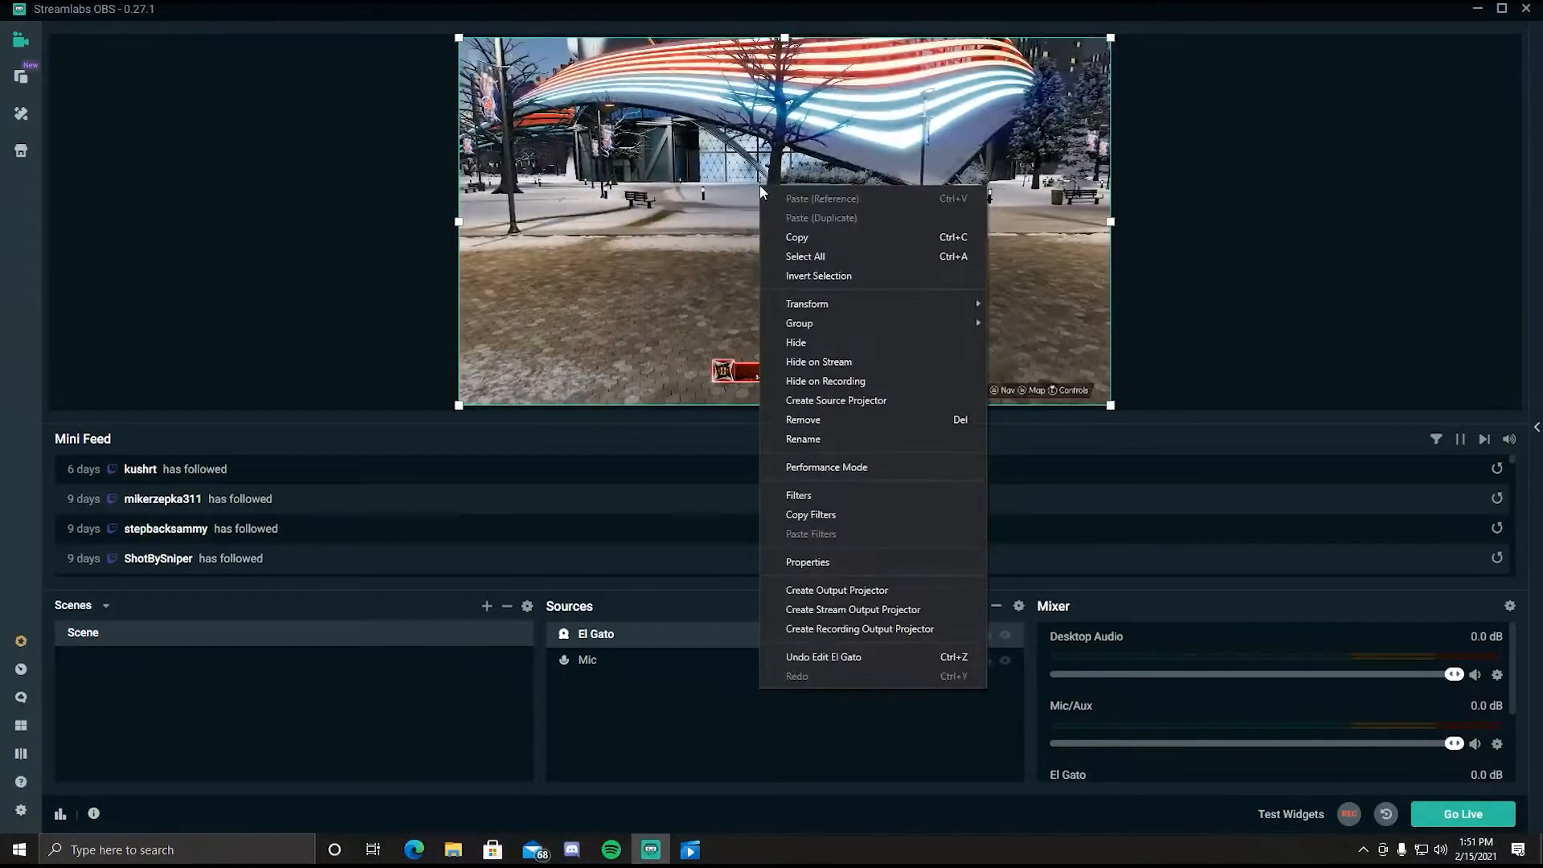
mouse_move(868, 307)
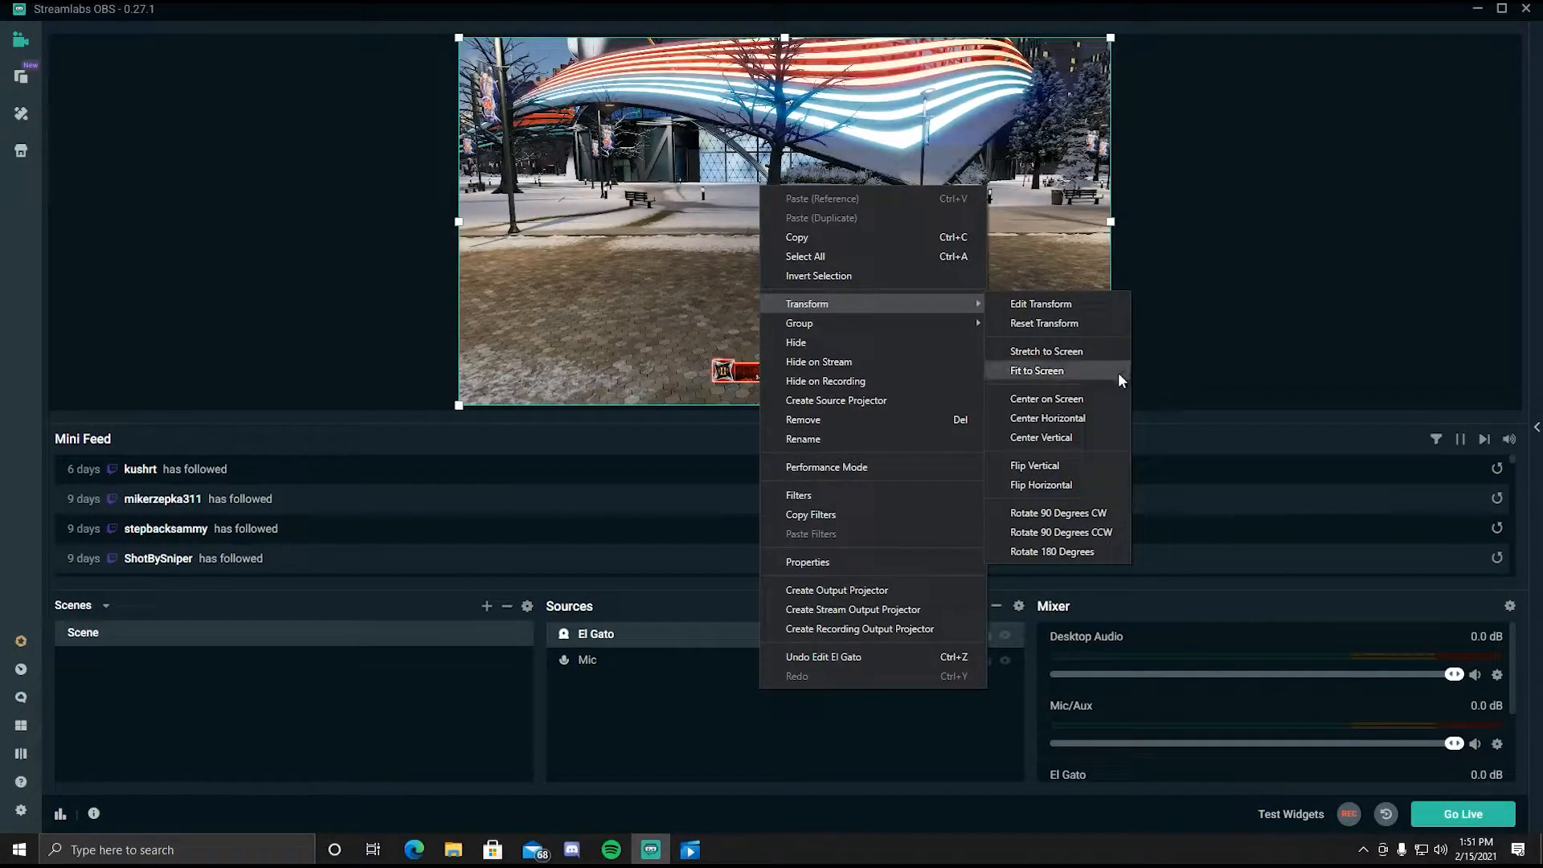
left_click(1077, 373)
- Shrink and move the El Gato capture about 656 px from the canvas's left edge, and restore it with Fit to Screen
left_click_drag(1111, 402, 748, 200)
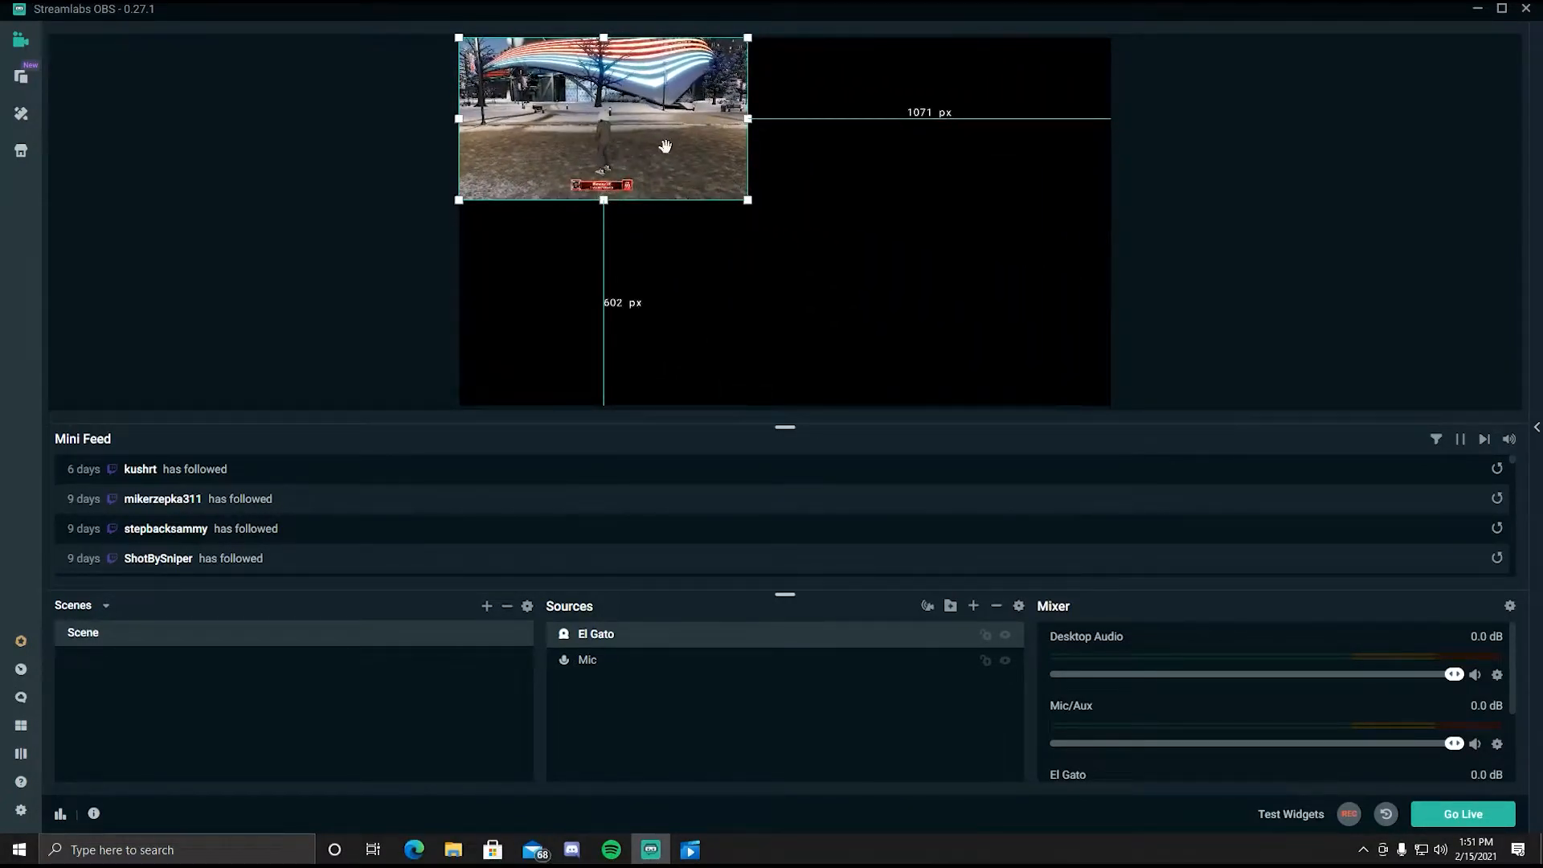
left_click_drag(632, 146, 854, 185)
right_click(854, 186)
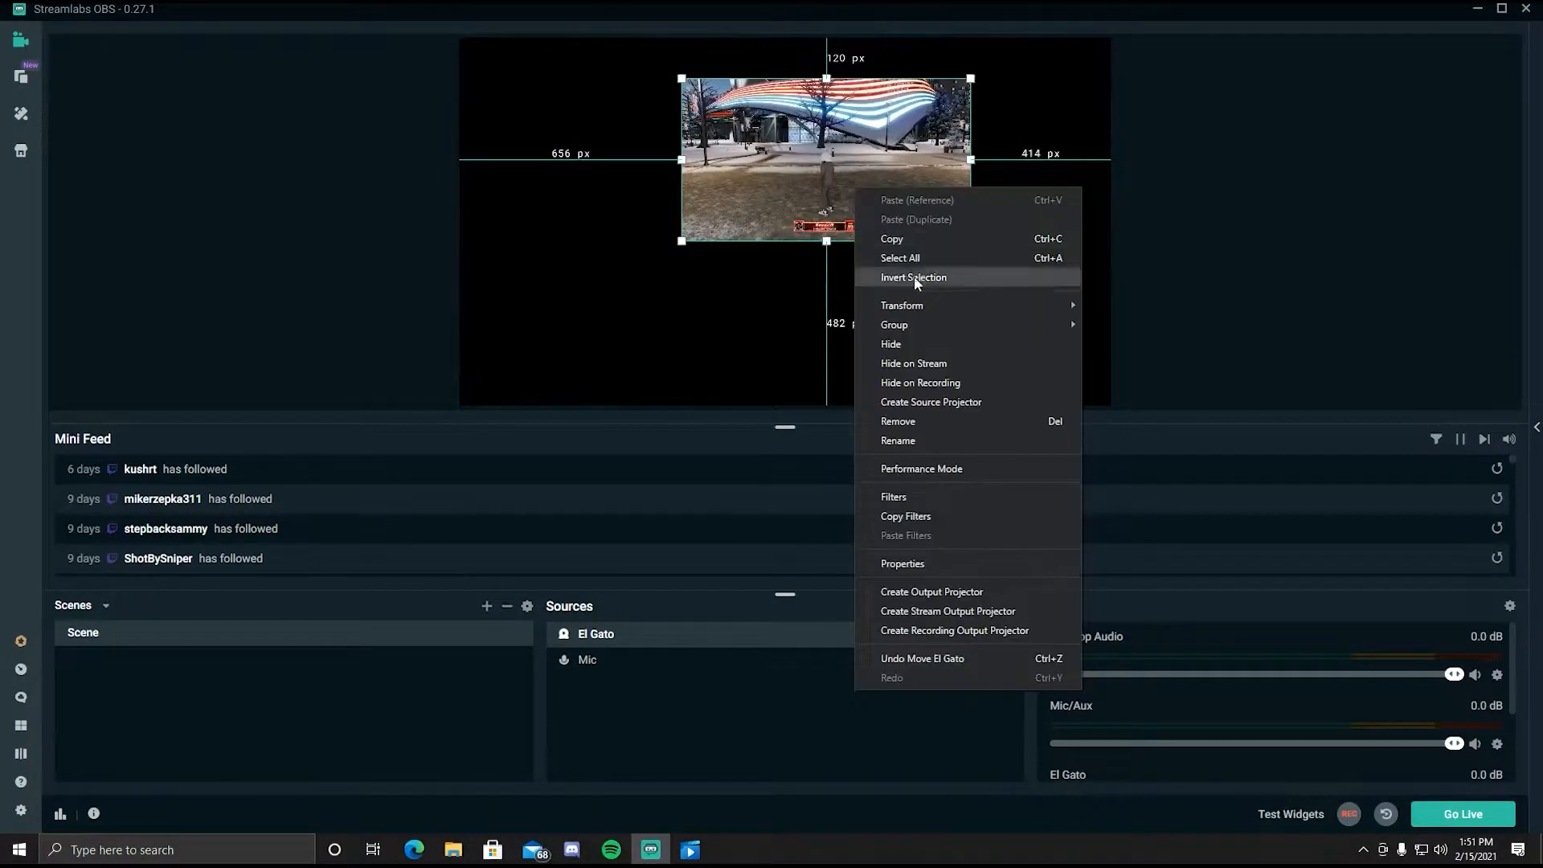
mouse_move(976, 307)
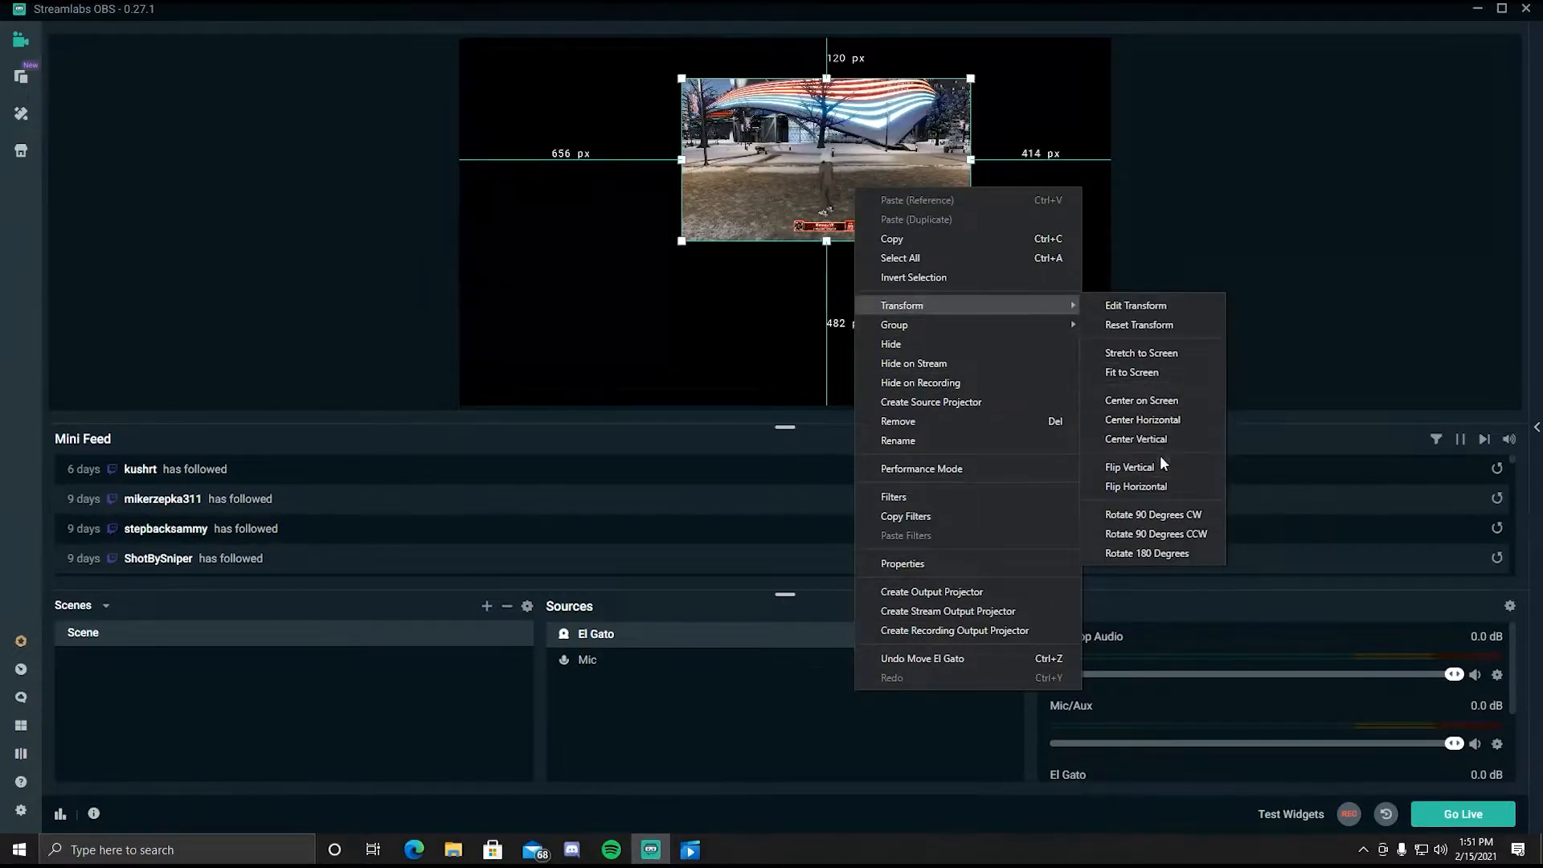
left_click(1176, 369)
left_click(1176, 370)
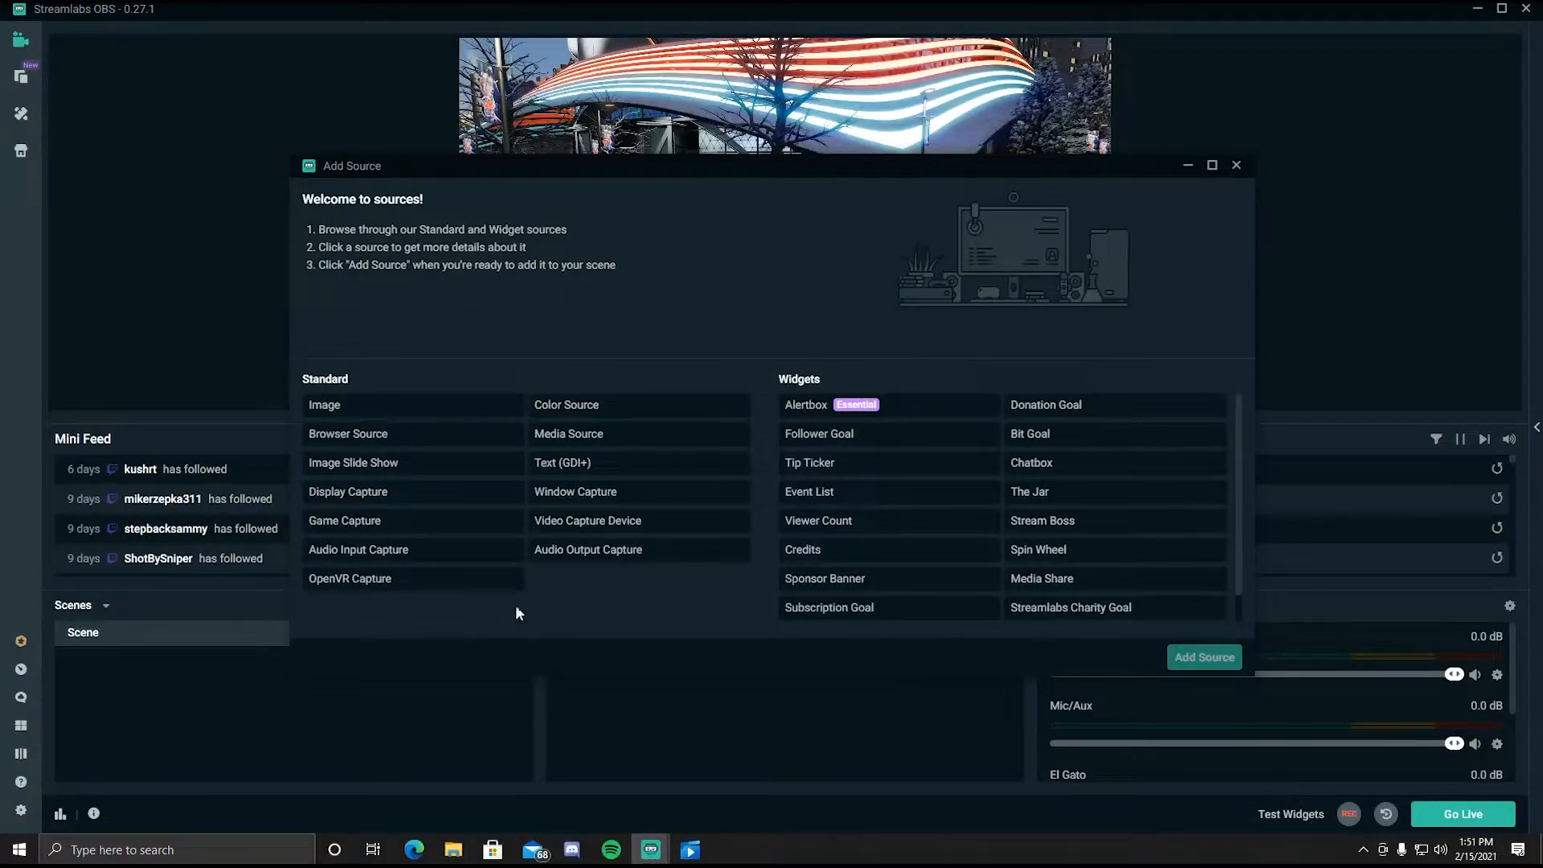
- Add a new Video Capture Device source named Webcam to the scene
left_click(575, 524)
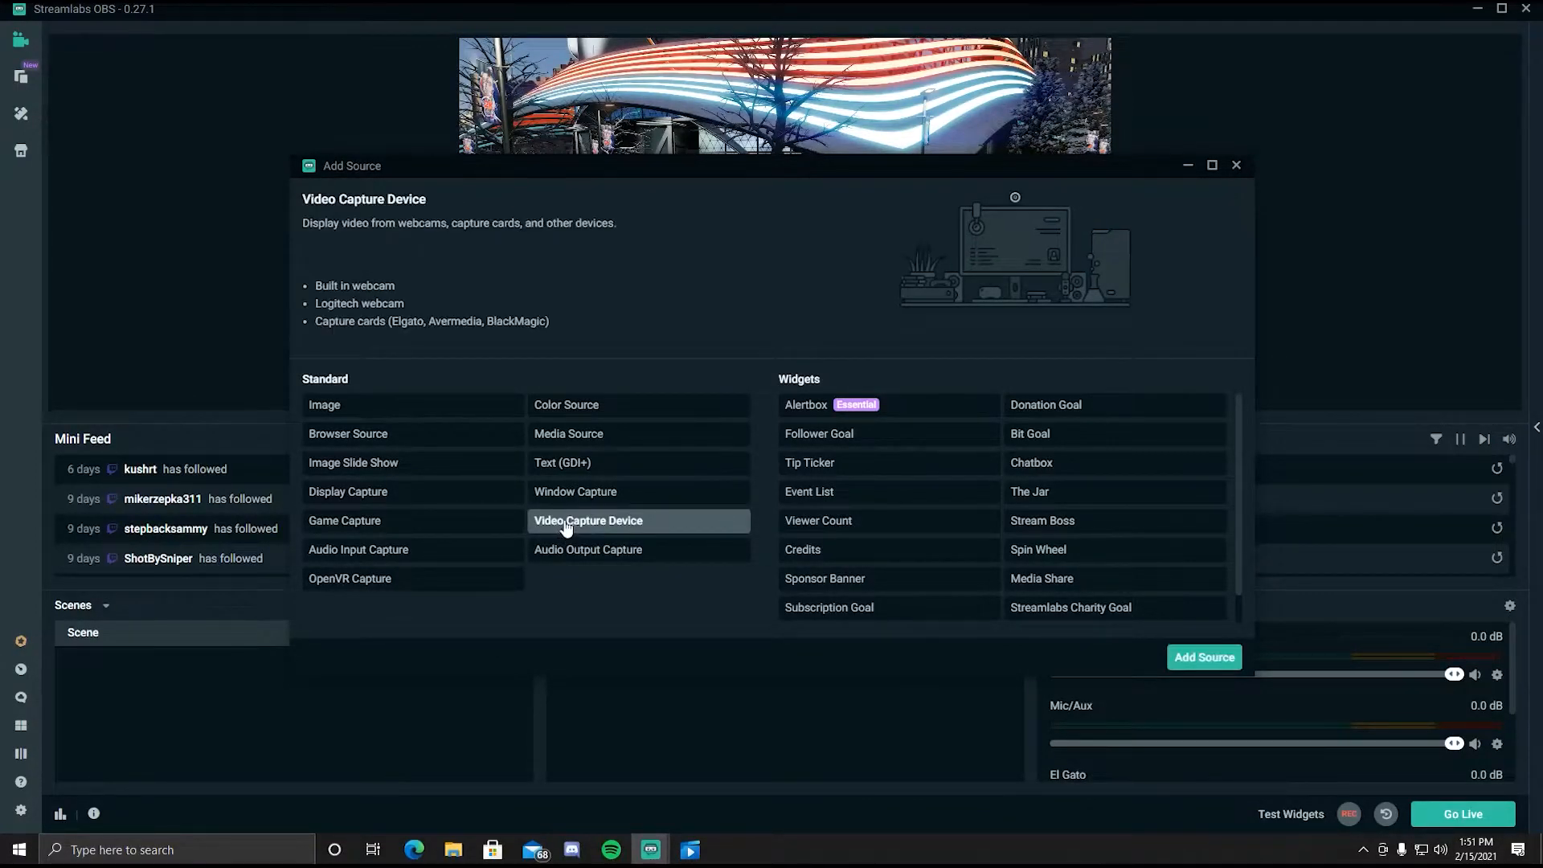
left_click(1184, 658)
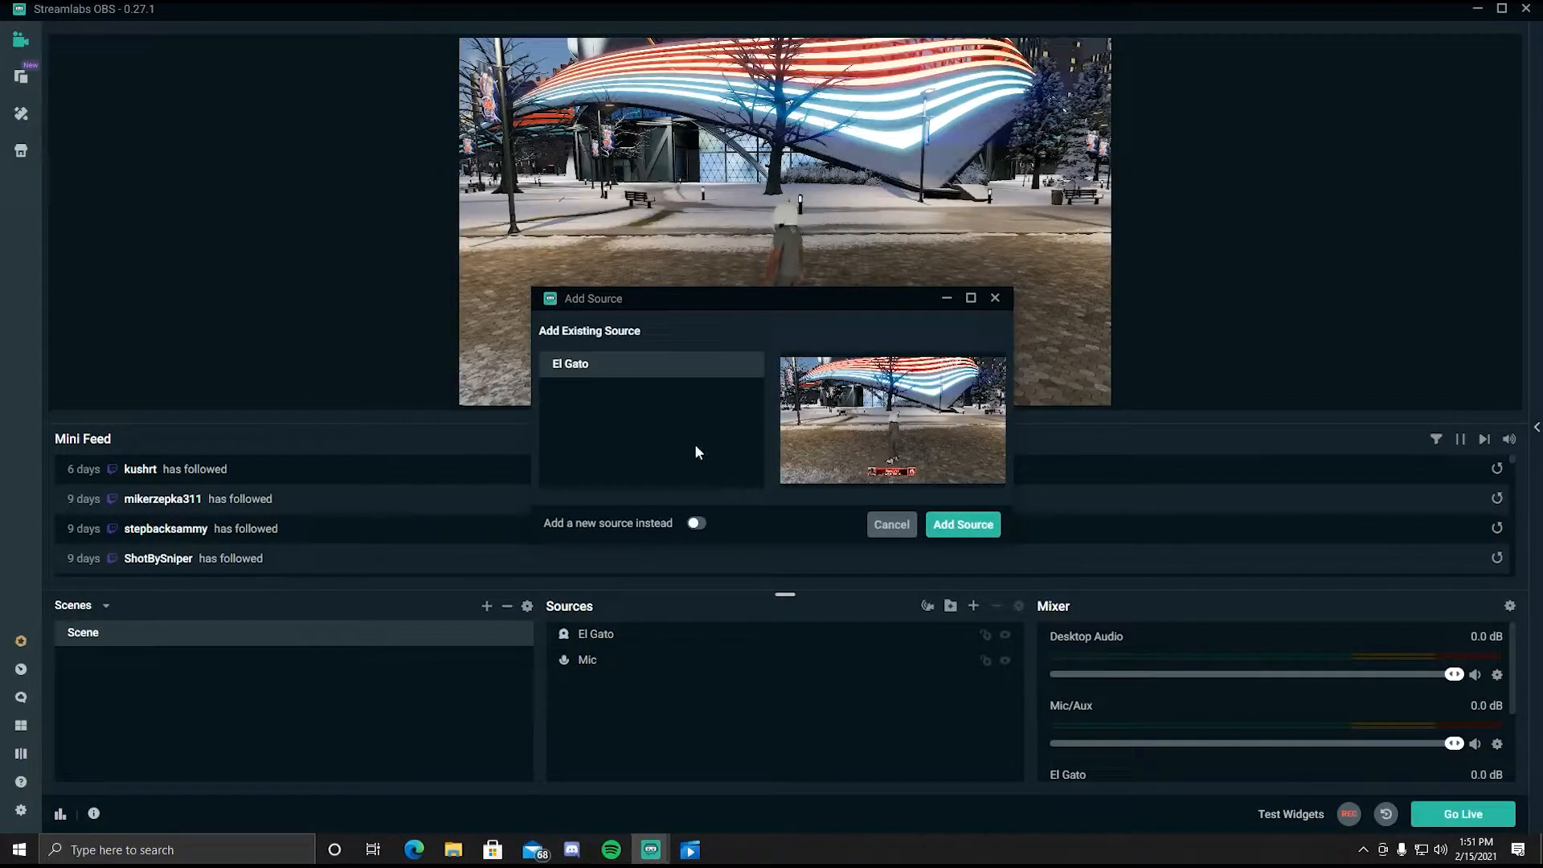
left_click(696, 524)
left_click_drag(682, 386, 410, 385)
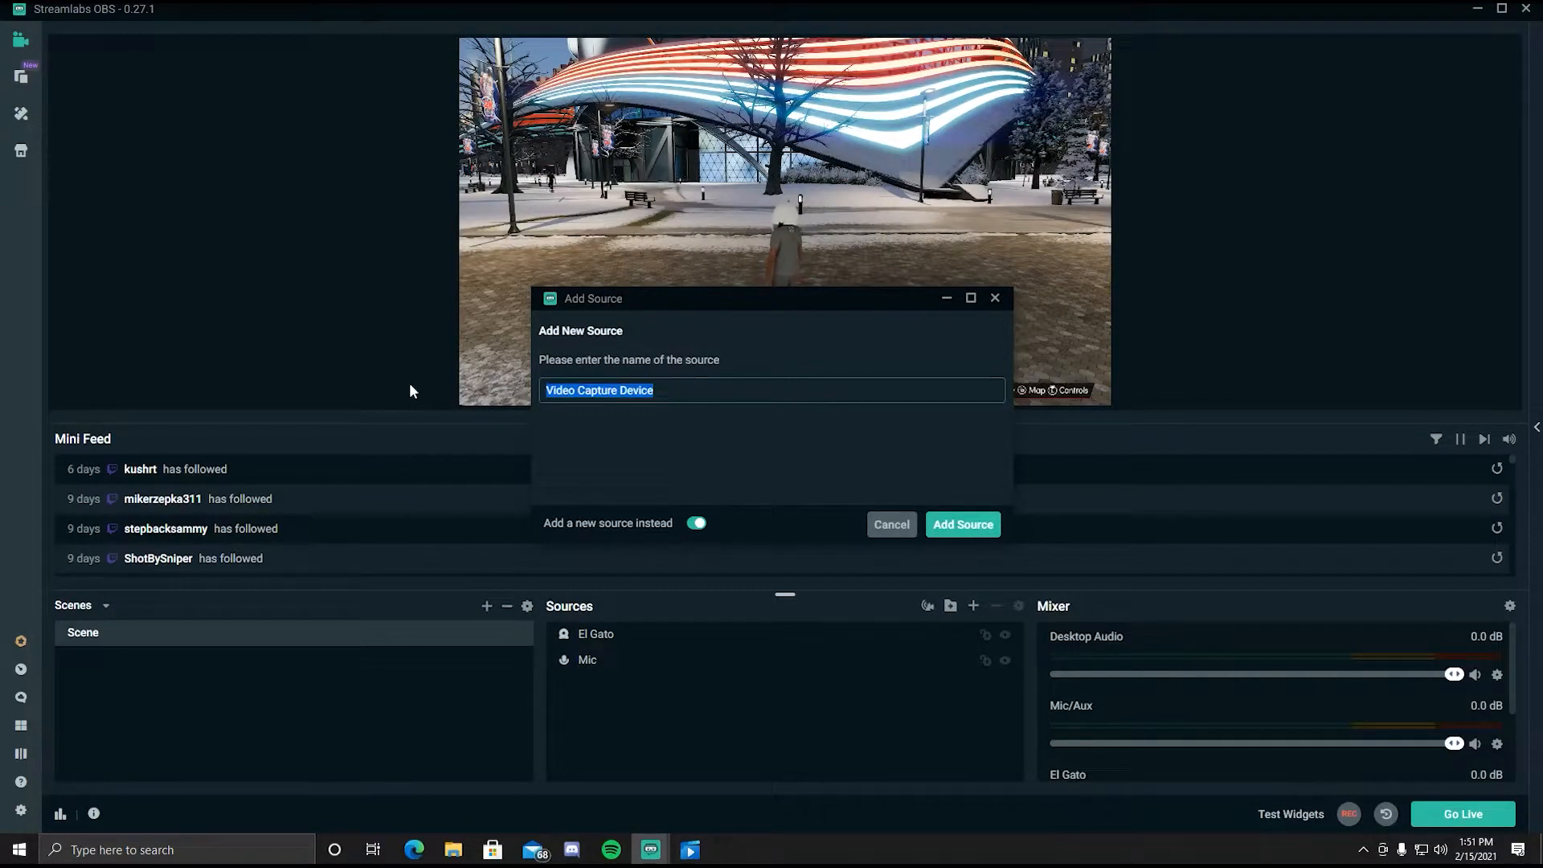
type("Webcam")
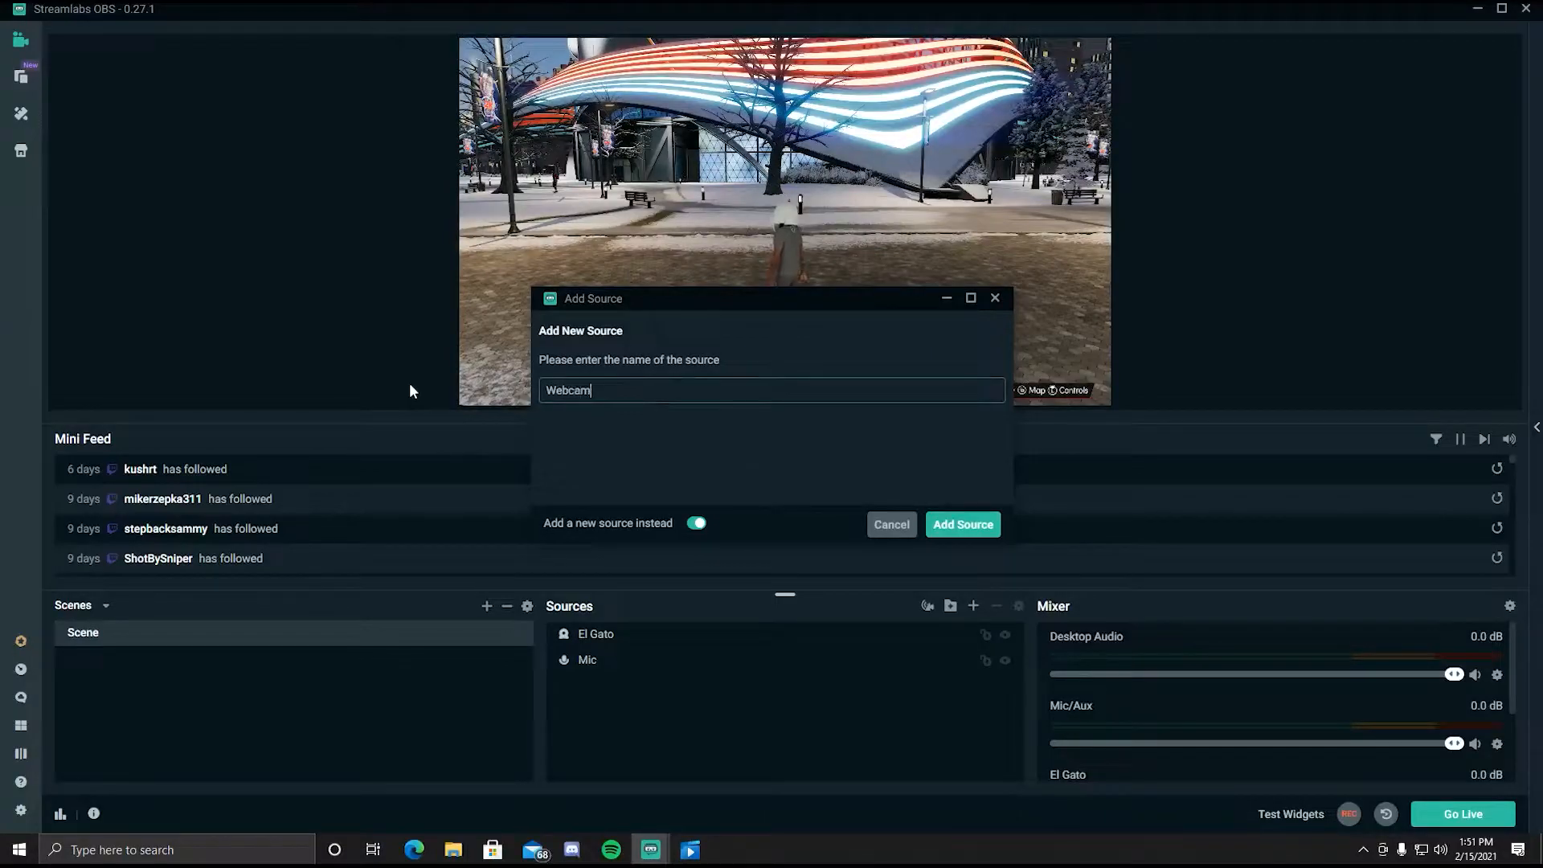
left_click(929, 526)
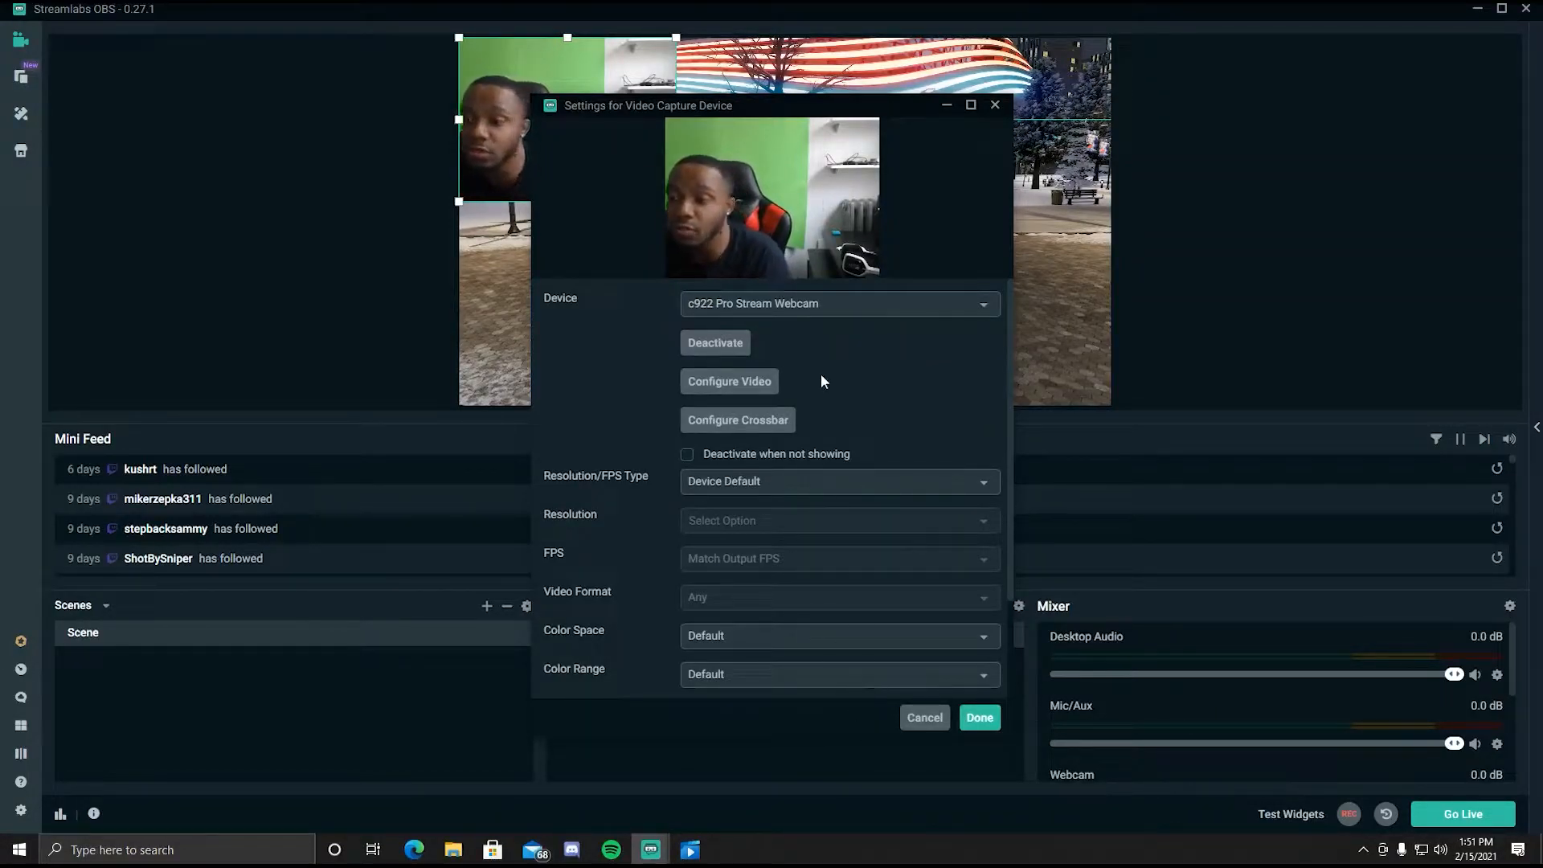
- Review the Webcam source's settings for the c922 Pro Stream Webcam device and accept them
scroll(839, 561, "down", 1)
scroll(839, 561, "down", 1)
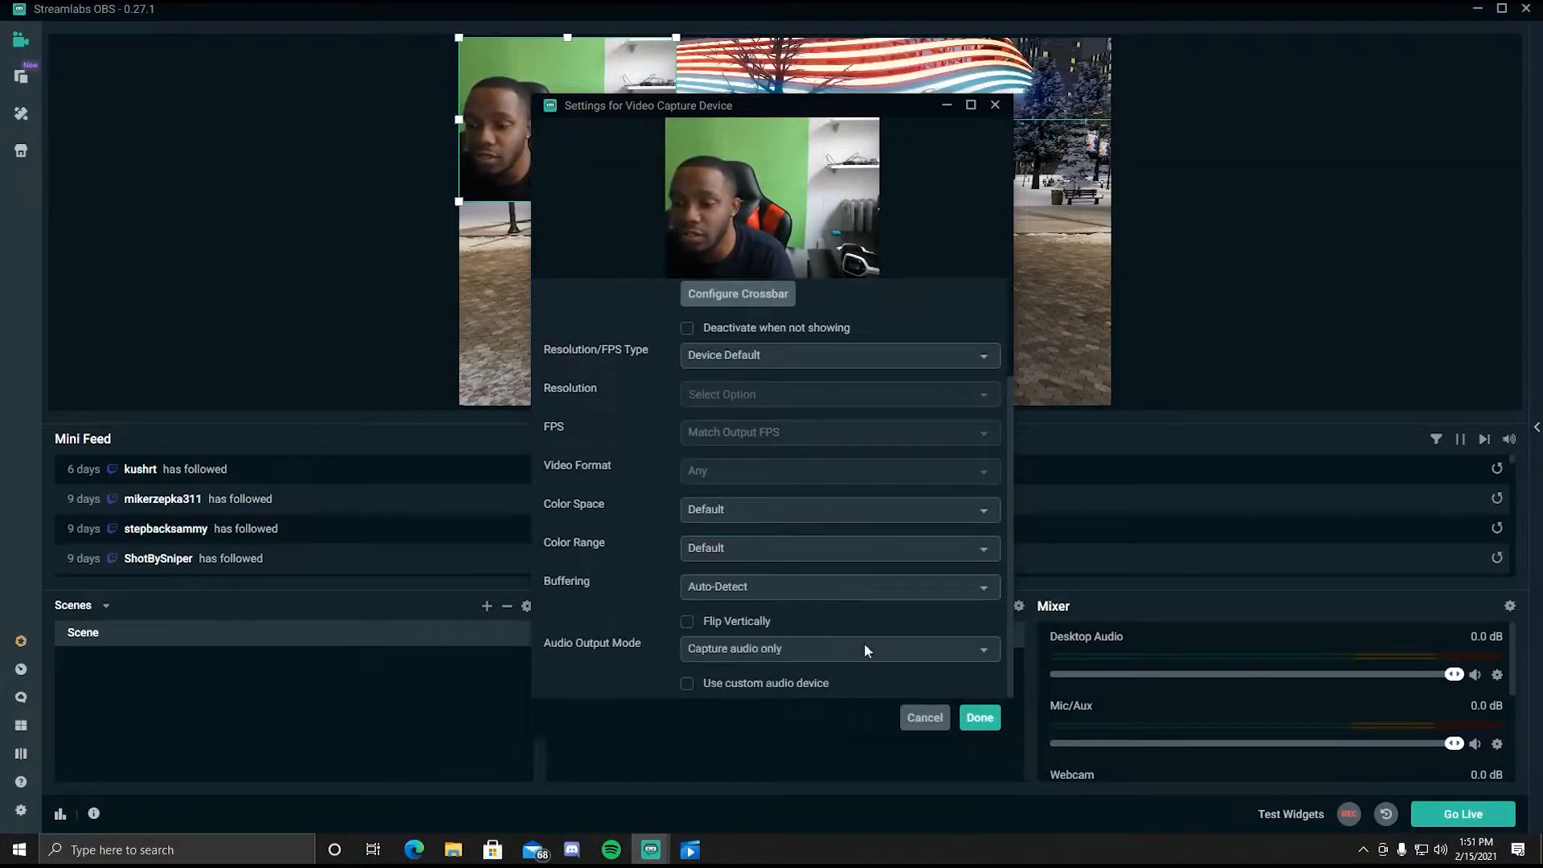
left_click(981, 717)
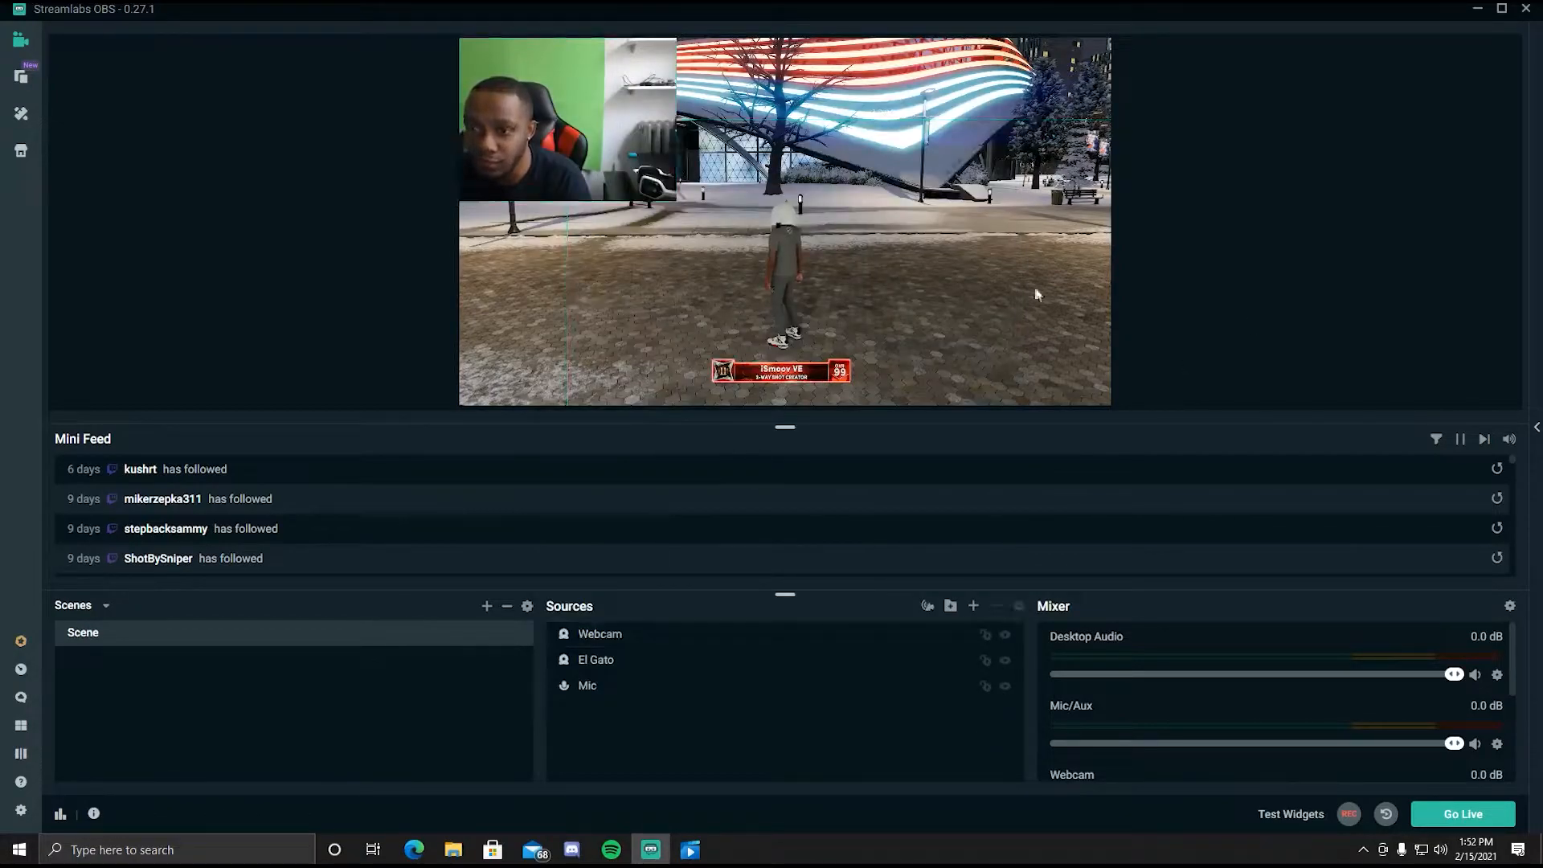
- Move the Webcam capture from the canvas's upper-left corner into its lower-left corner
left_click(585, 159)
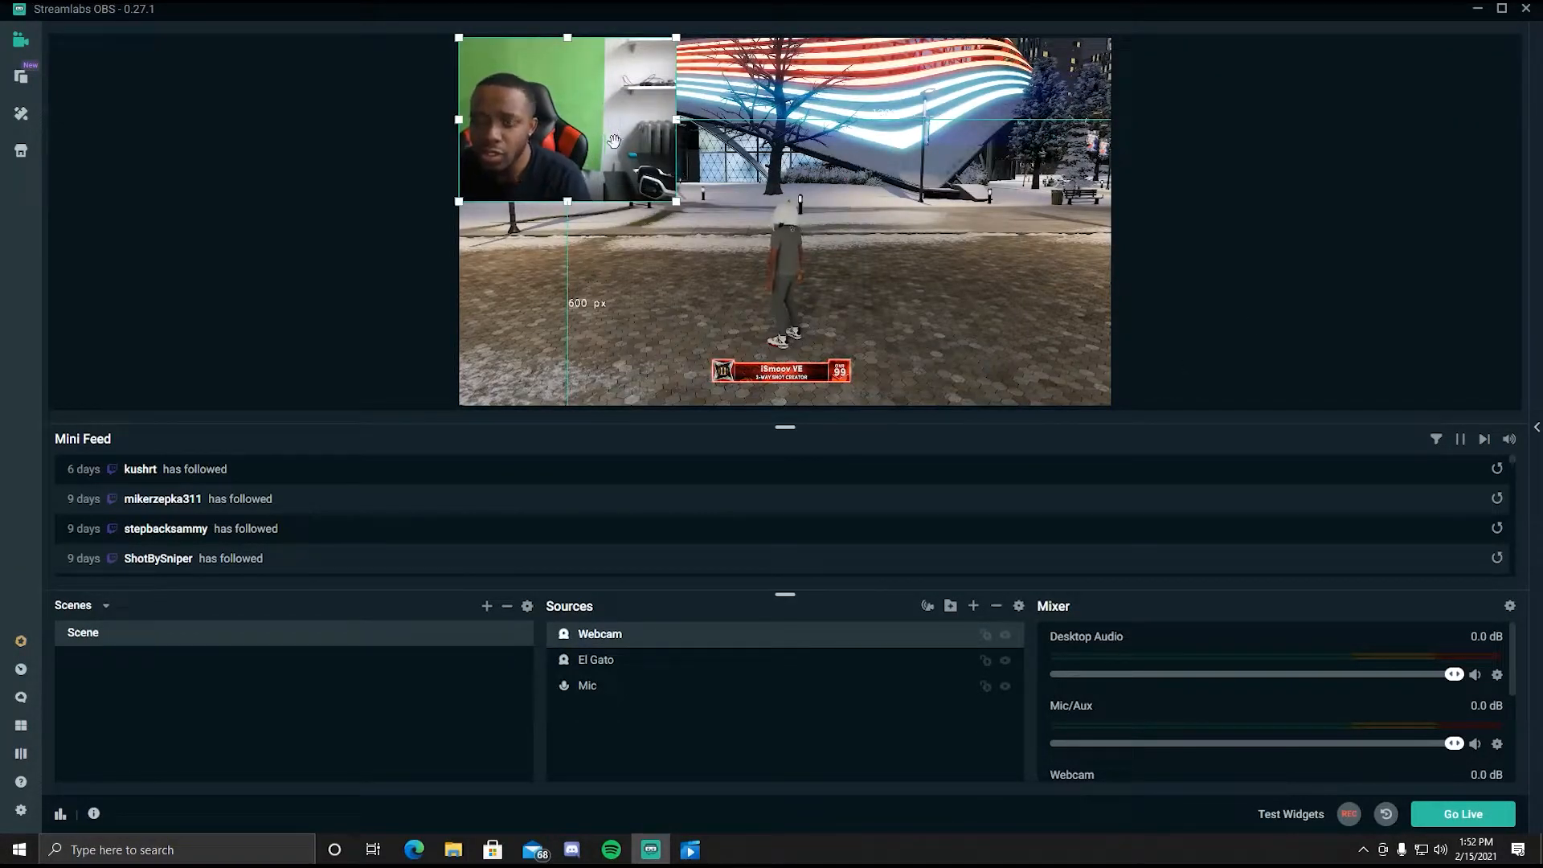
left_click_drag(592, 129, 593, 337)
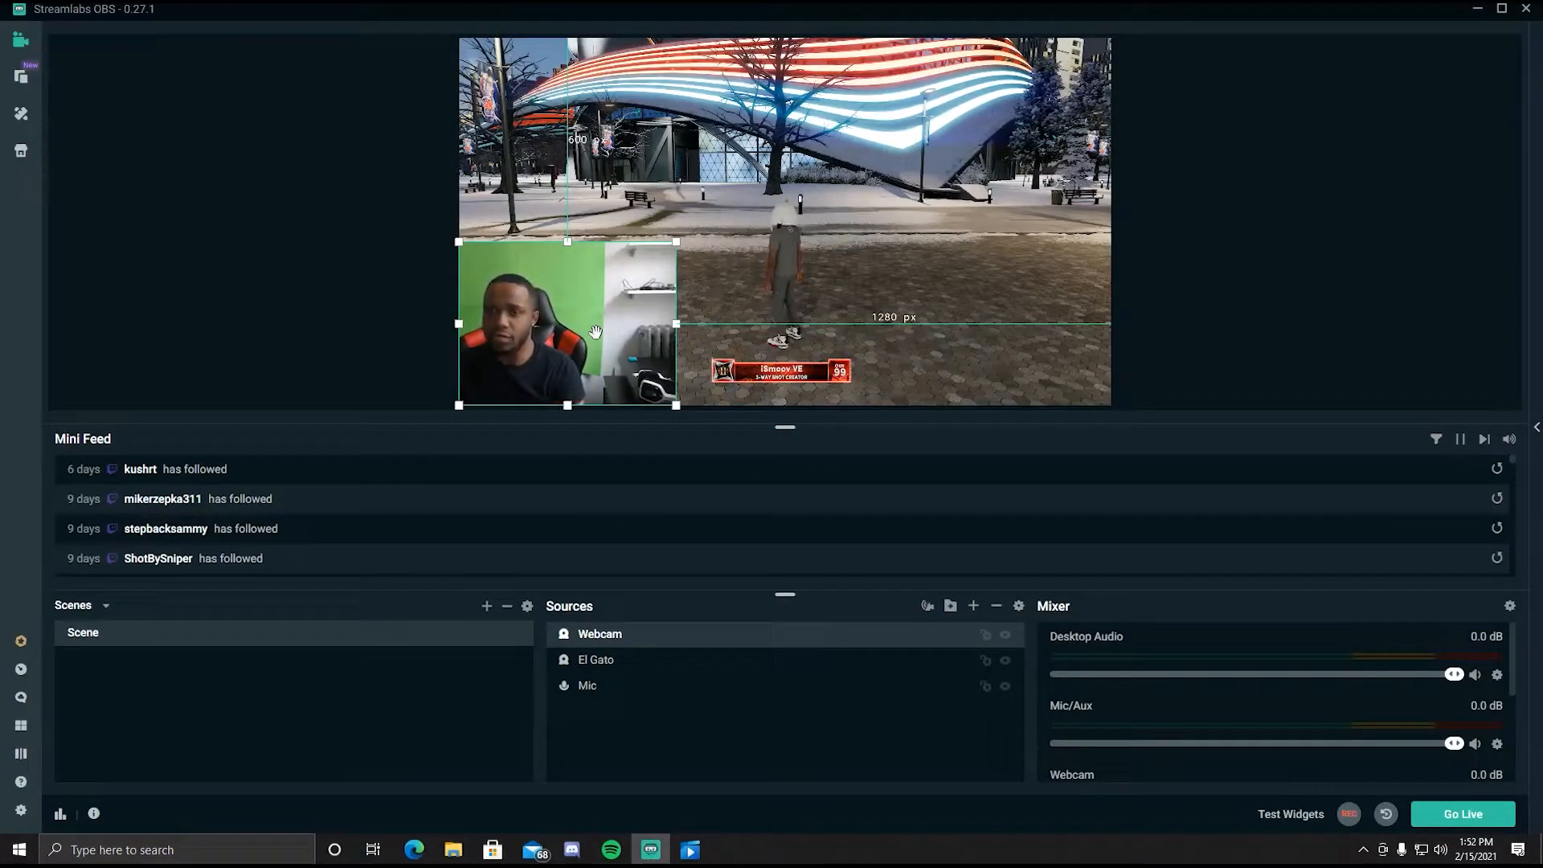
mouse_move(607, 332)
left_mouse_down()
mouse_move(1102, 124)
mouse_move(362, 152)
mouse_move(667, 250)
mouse_move(600, 269)
mouse_move(635, 320)
mouse_move(607, 321)
left_mouse_up()
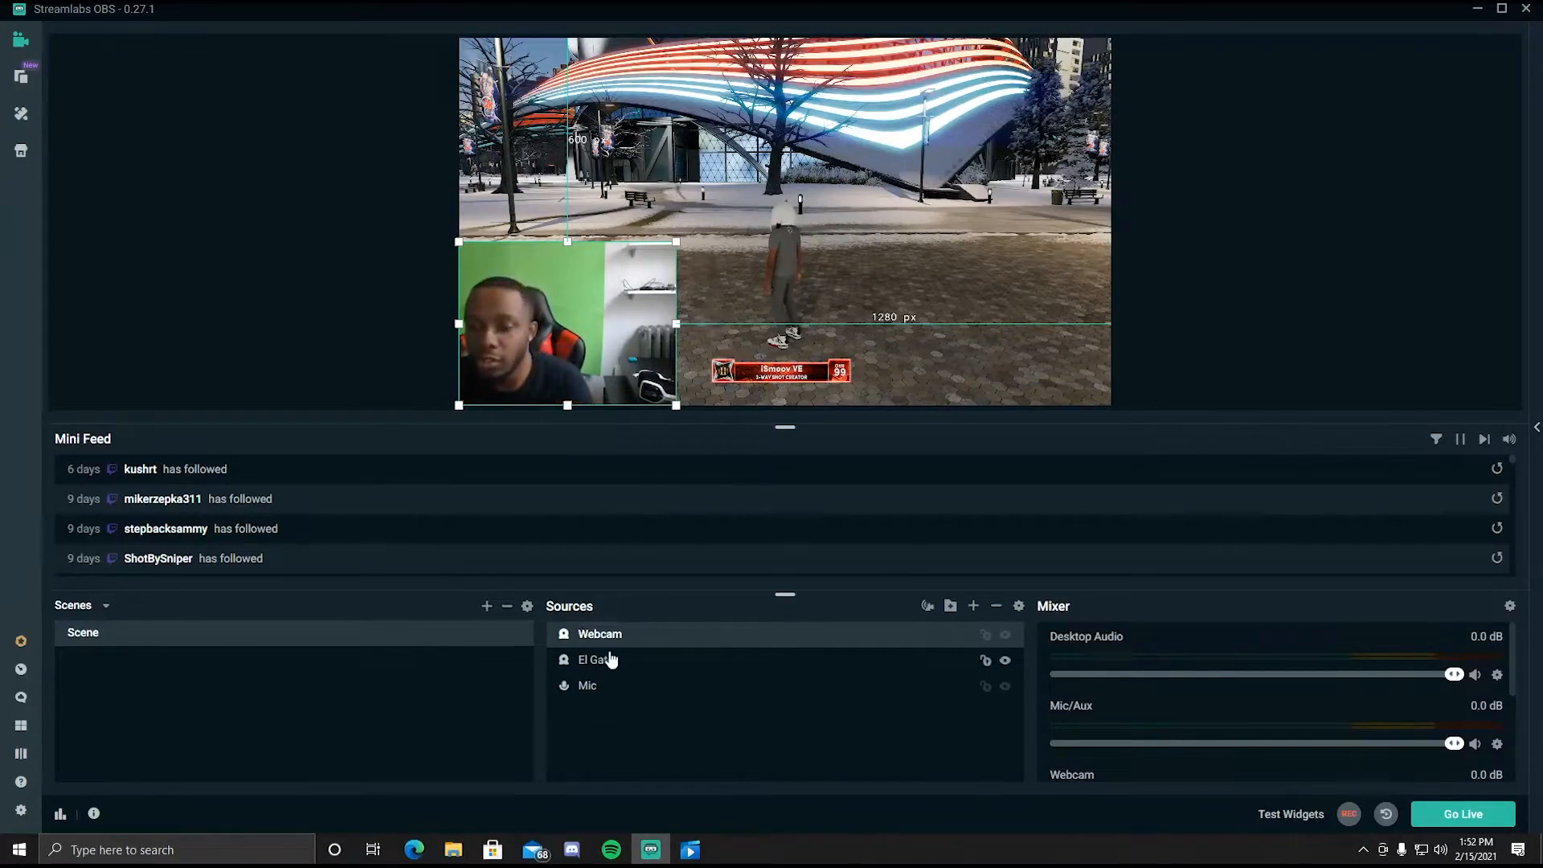
- Add a Chroma Key filter to the Webcam source, keeping the default filter name
right_click(627, 641)
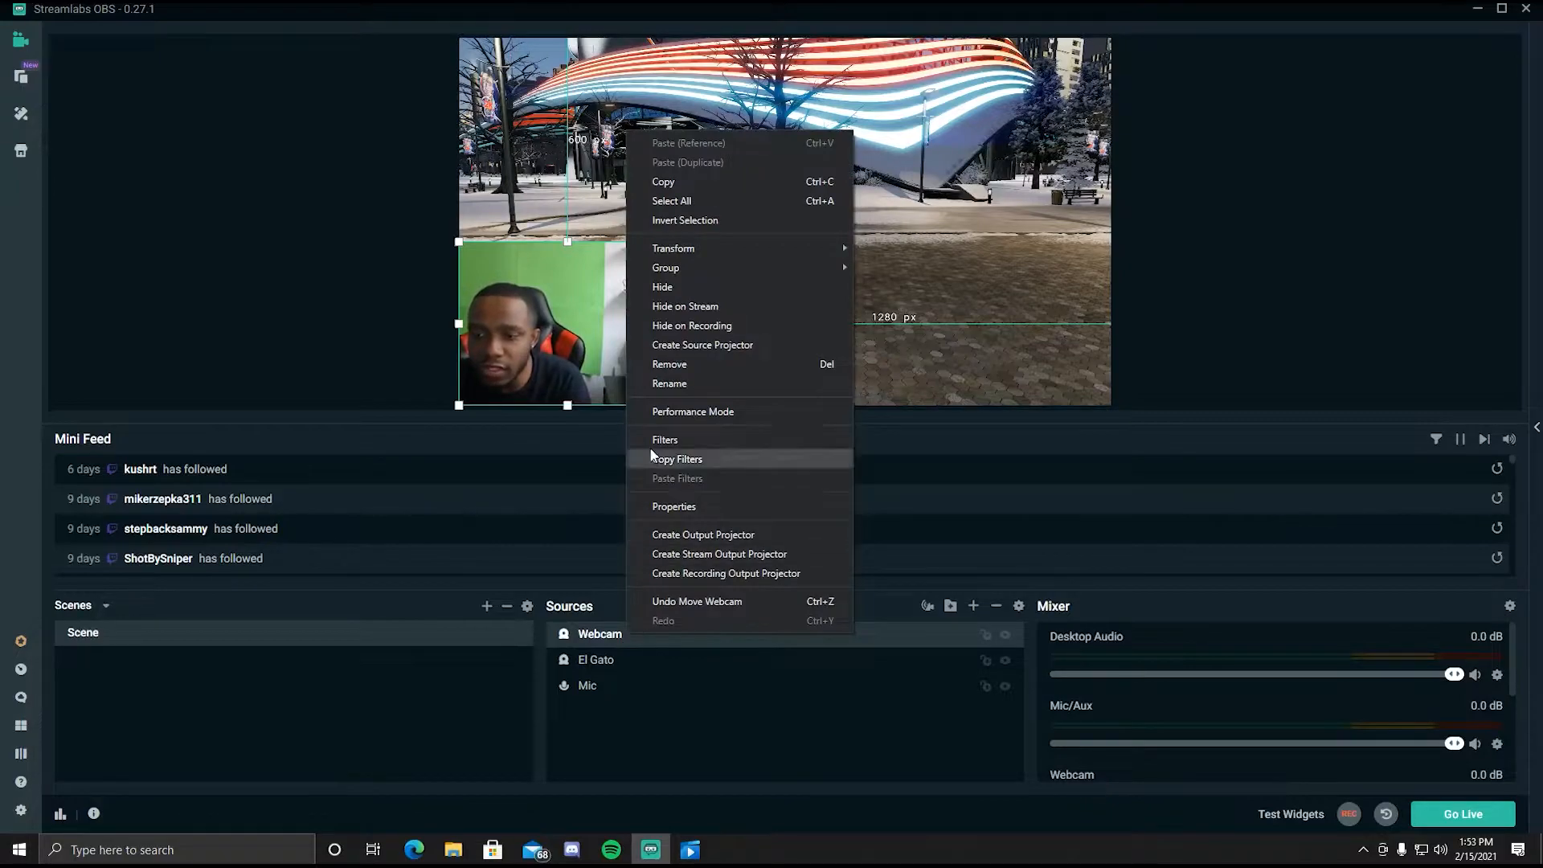
left_click(688, 441)
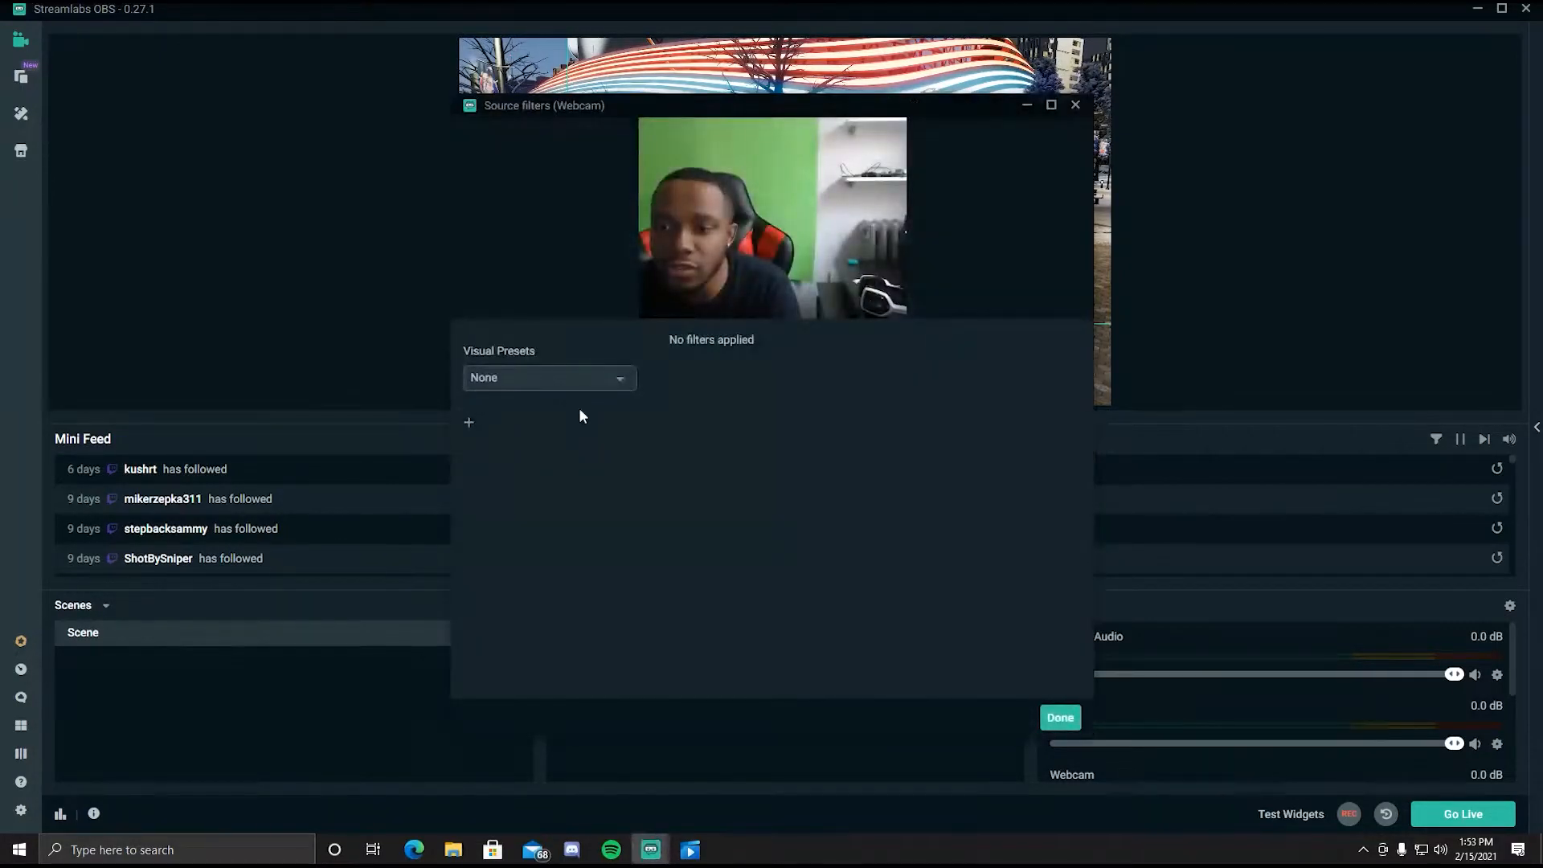
left_click(470, 426)
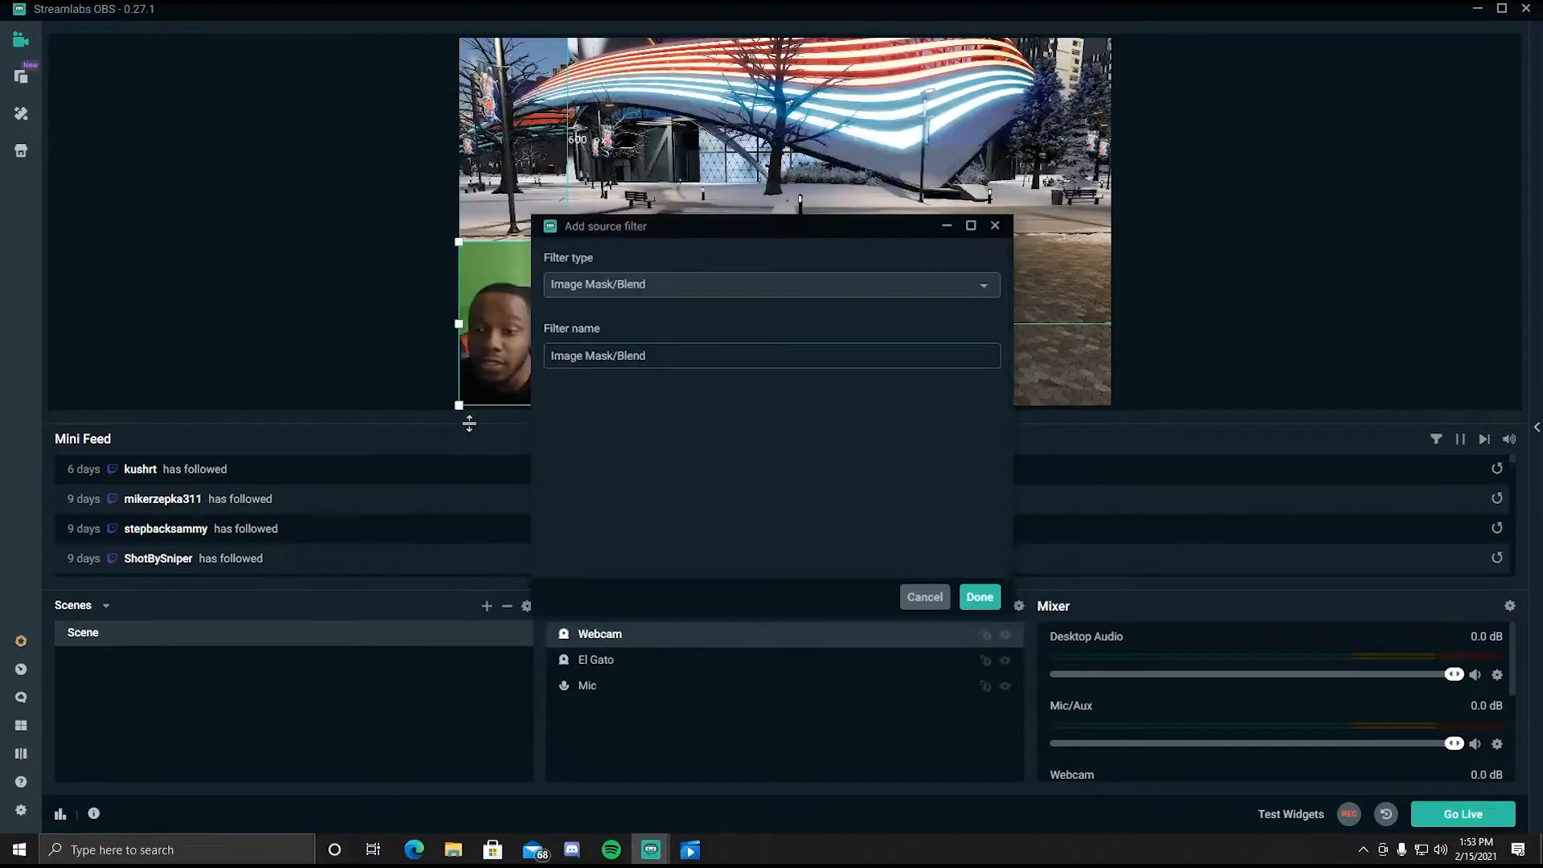
left_click(649, 284)
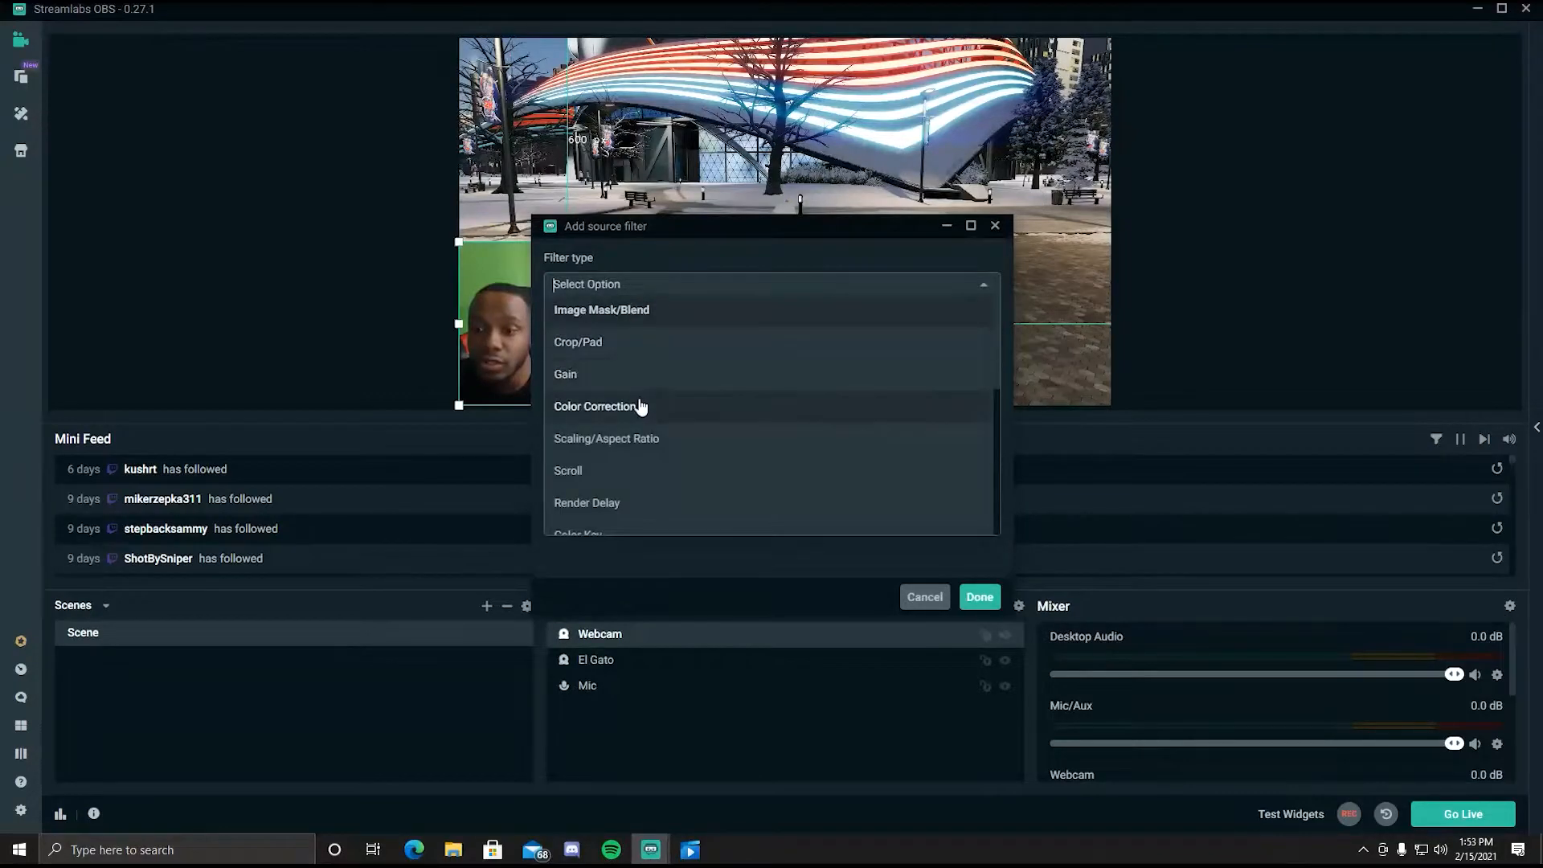
scroll(637, 407, "down", 2)
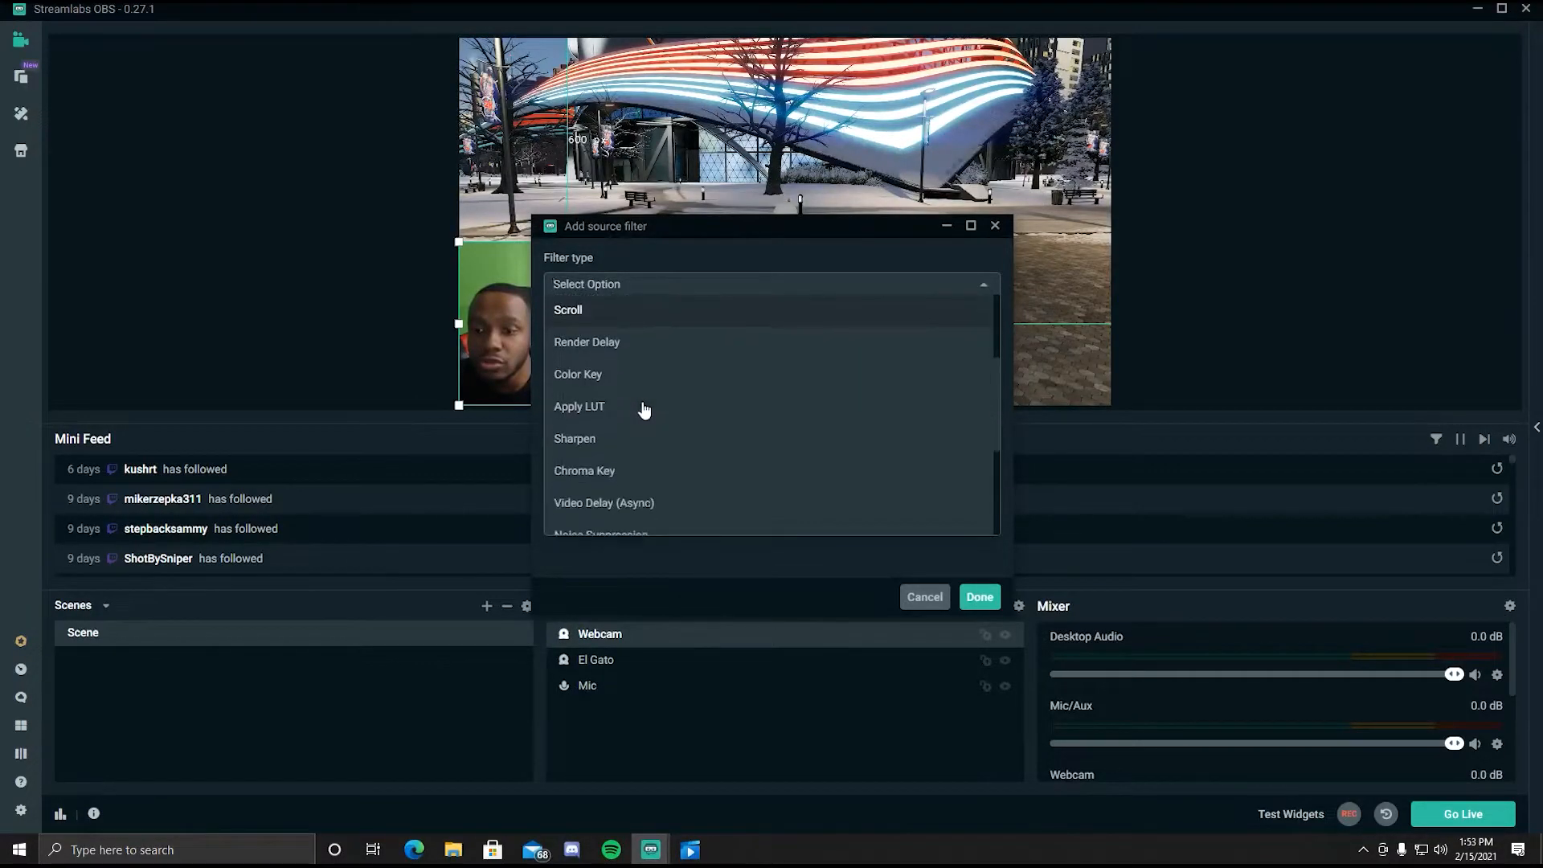
left_click(651, 472)
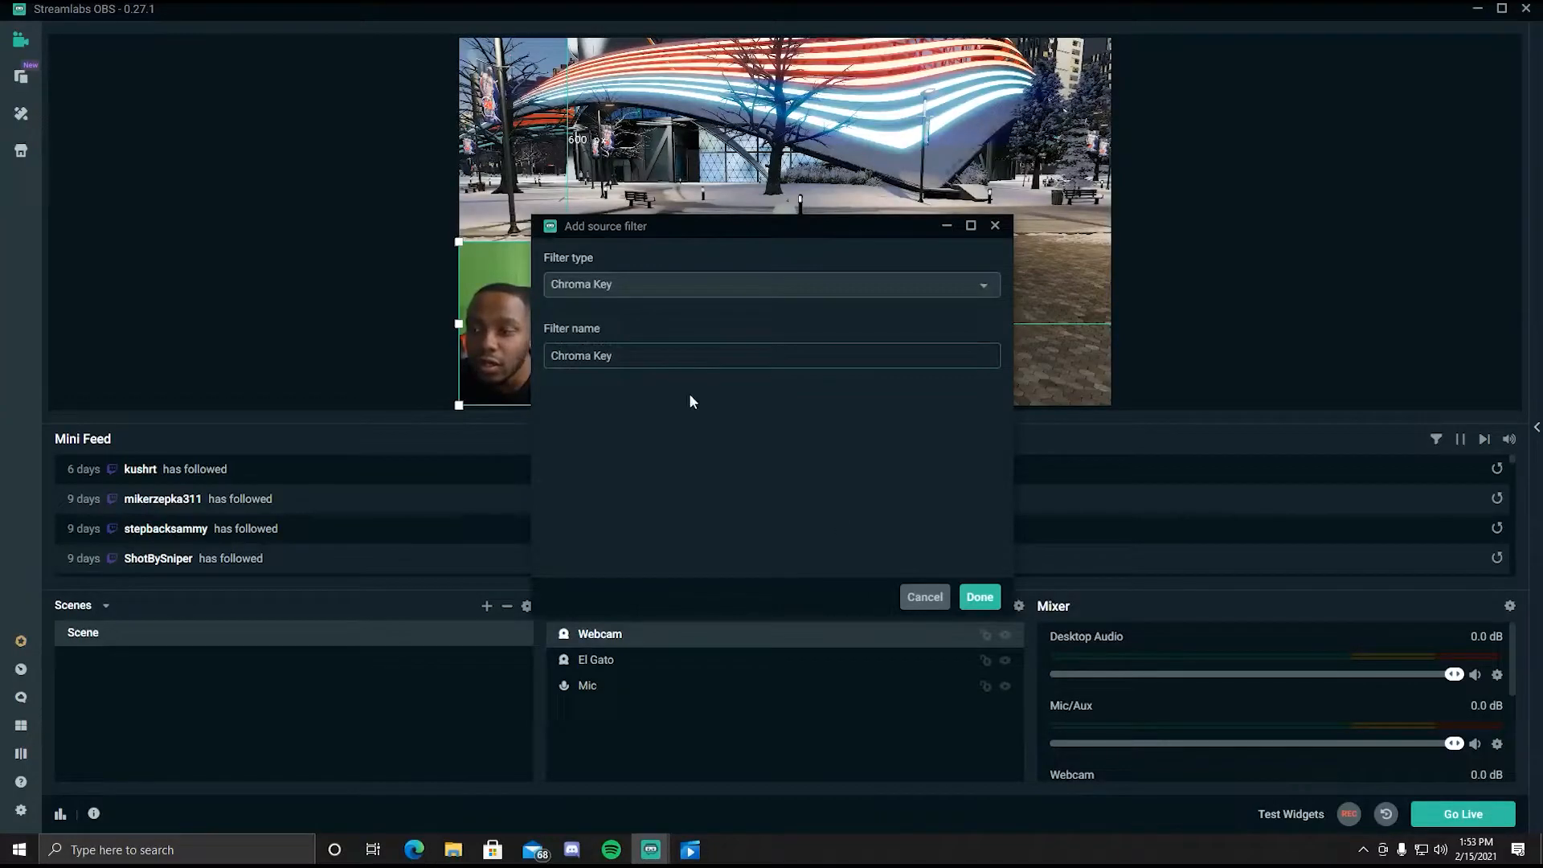
left_click(980, 597)
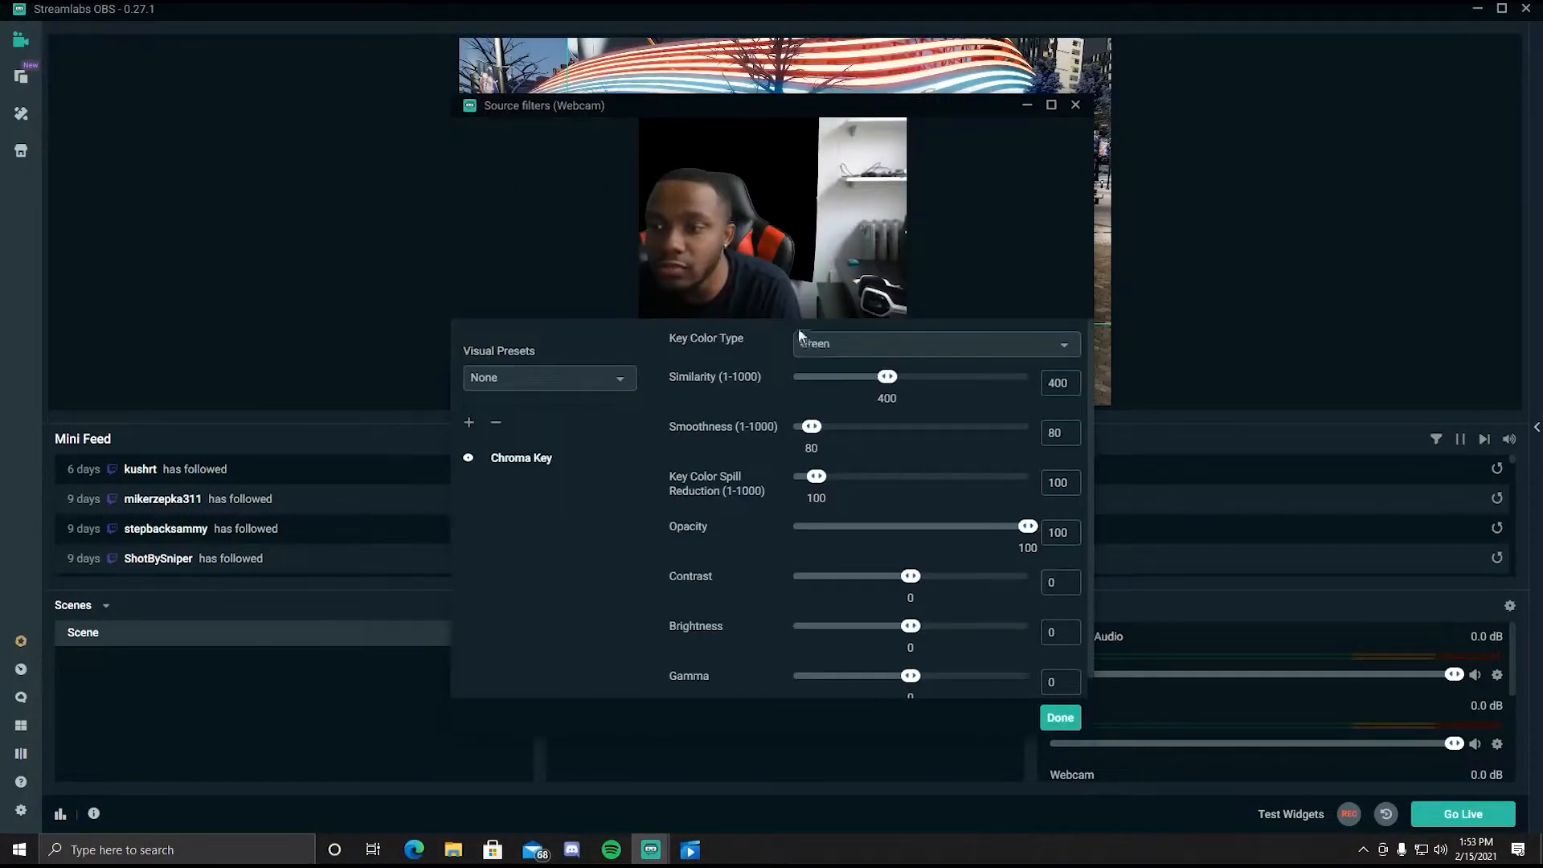
- Choose Green as the Chroma Key filter's key color type and accept the filter settings
left_click(839, 345)
left_click(865, 369)
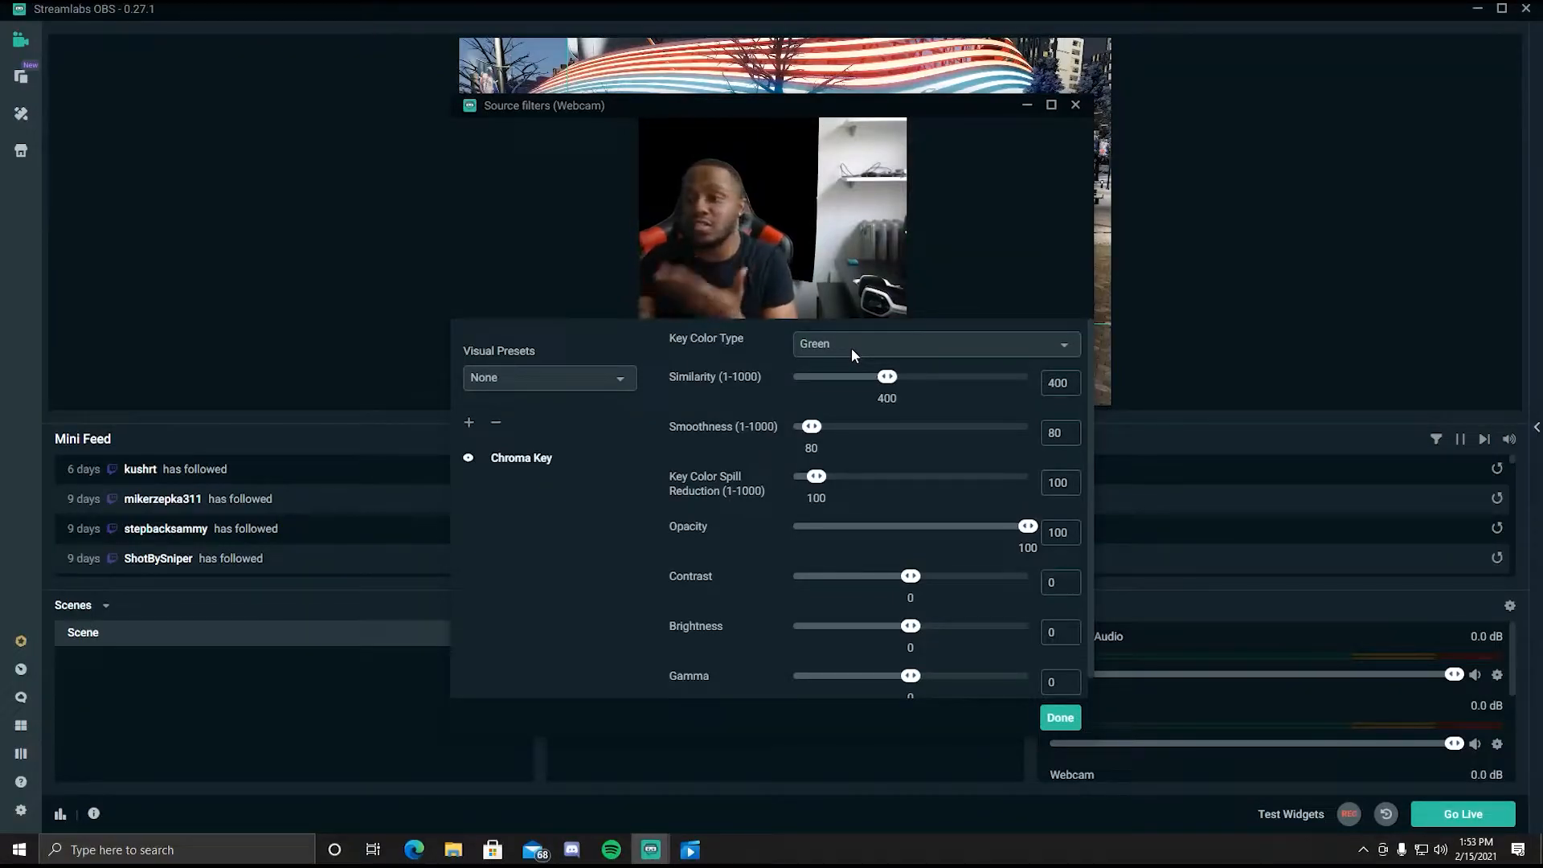
left_click(1059, 722)
left_click(1232, 330)
- Crop the shelf area off the Webcam capture and enlarge the remaining image in the canvas's lower-left corner
left_click(627, 318)
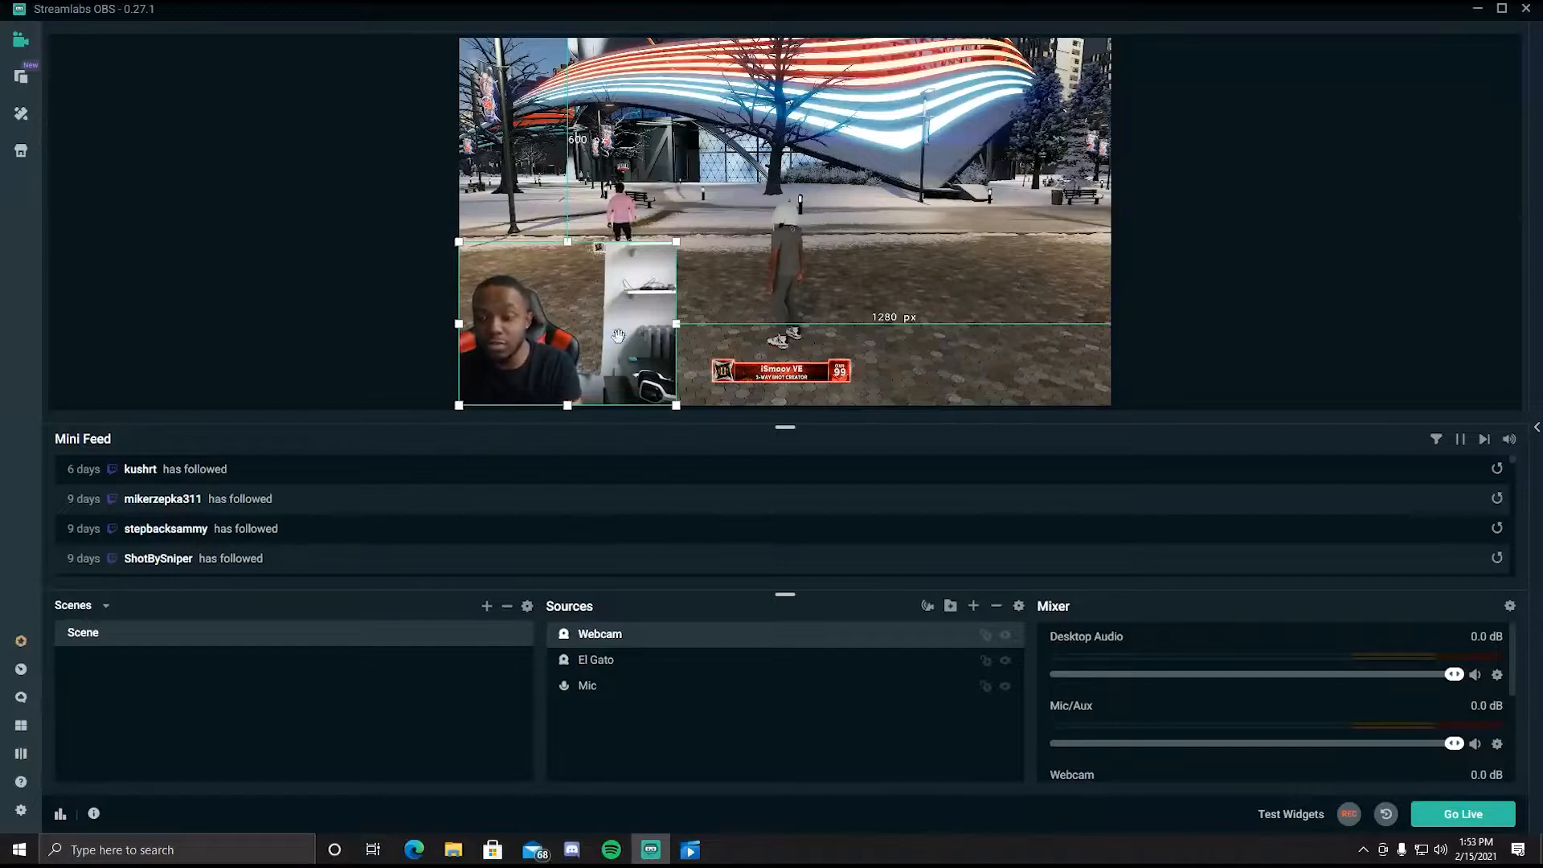
left_click_drag(567, 405, 568, 369)
left_click_drag(677, 306, 569, 361)
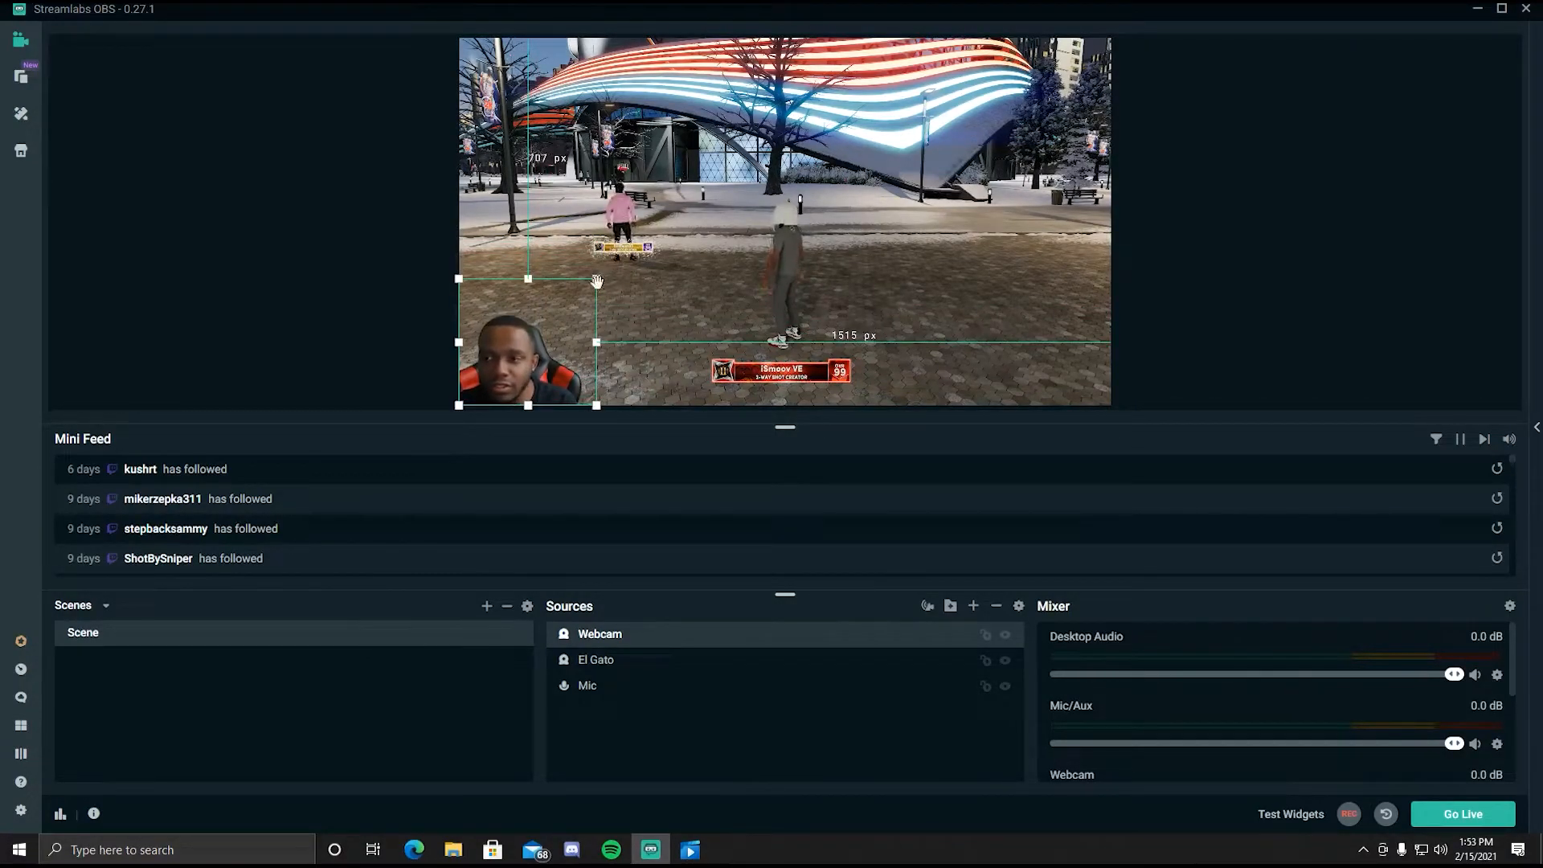
left_click_drag(599, 279, 643, 242)
left_click(1220, 243)
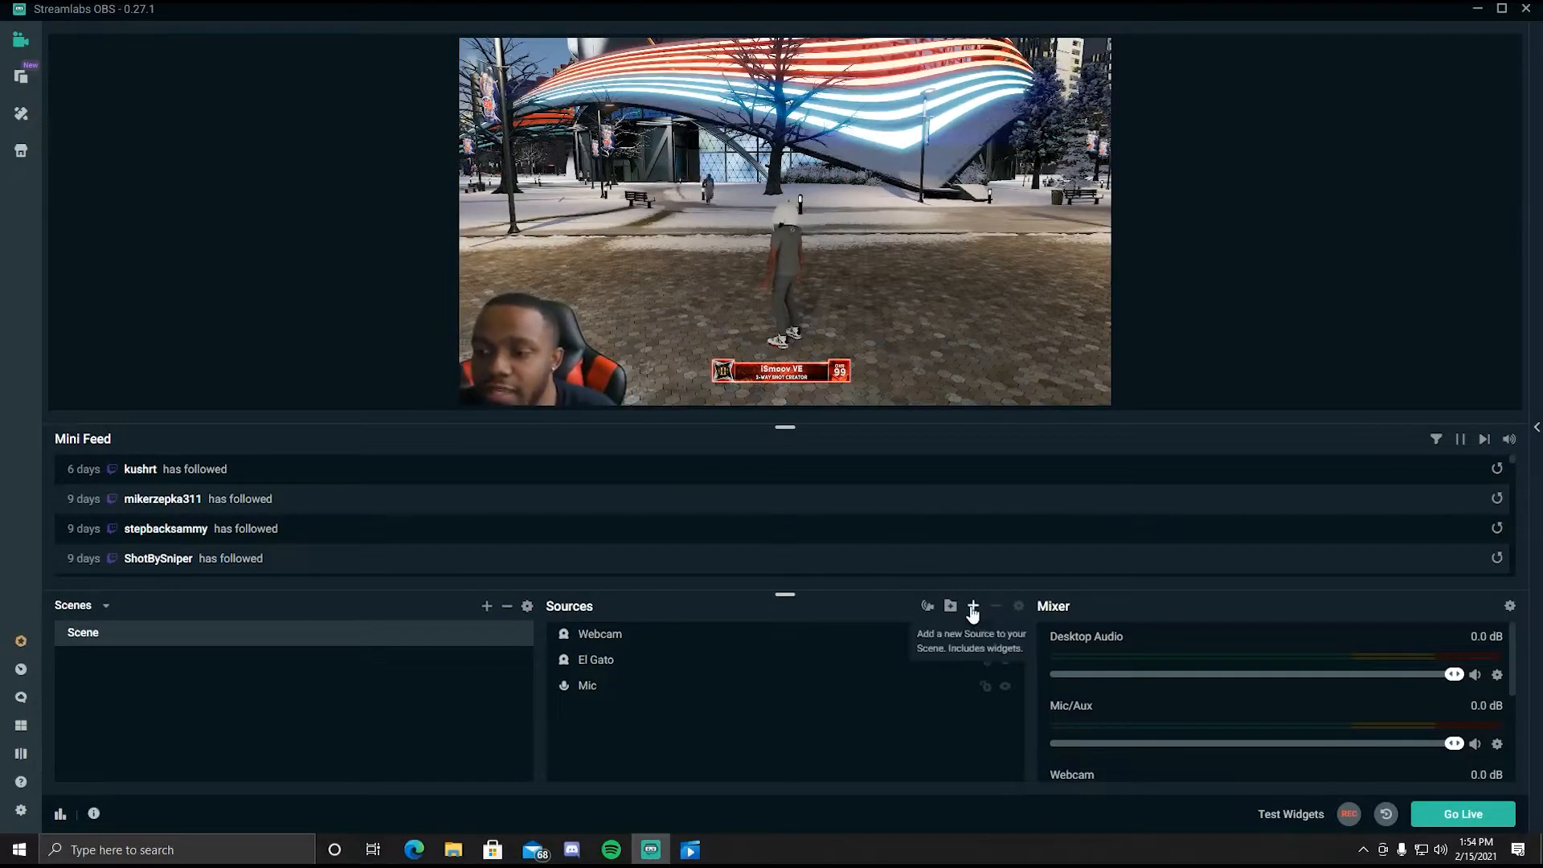
- Add a Media Source named Header to the scene
left_click(972, 605)
left_click(1238, 165)
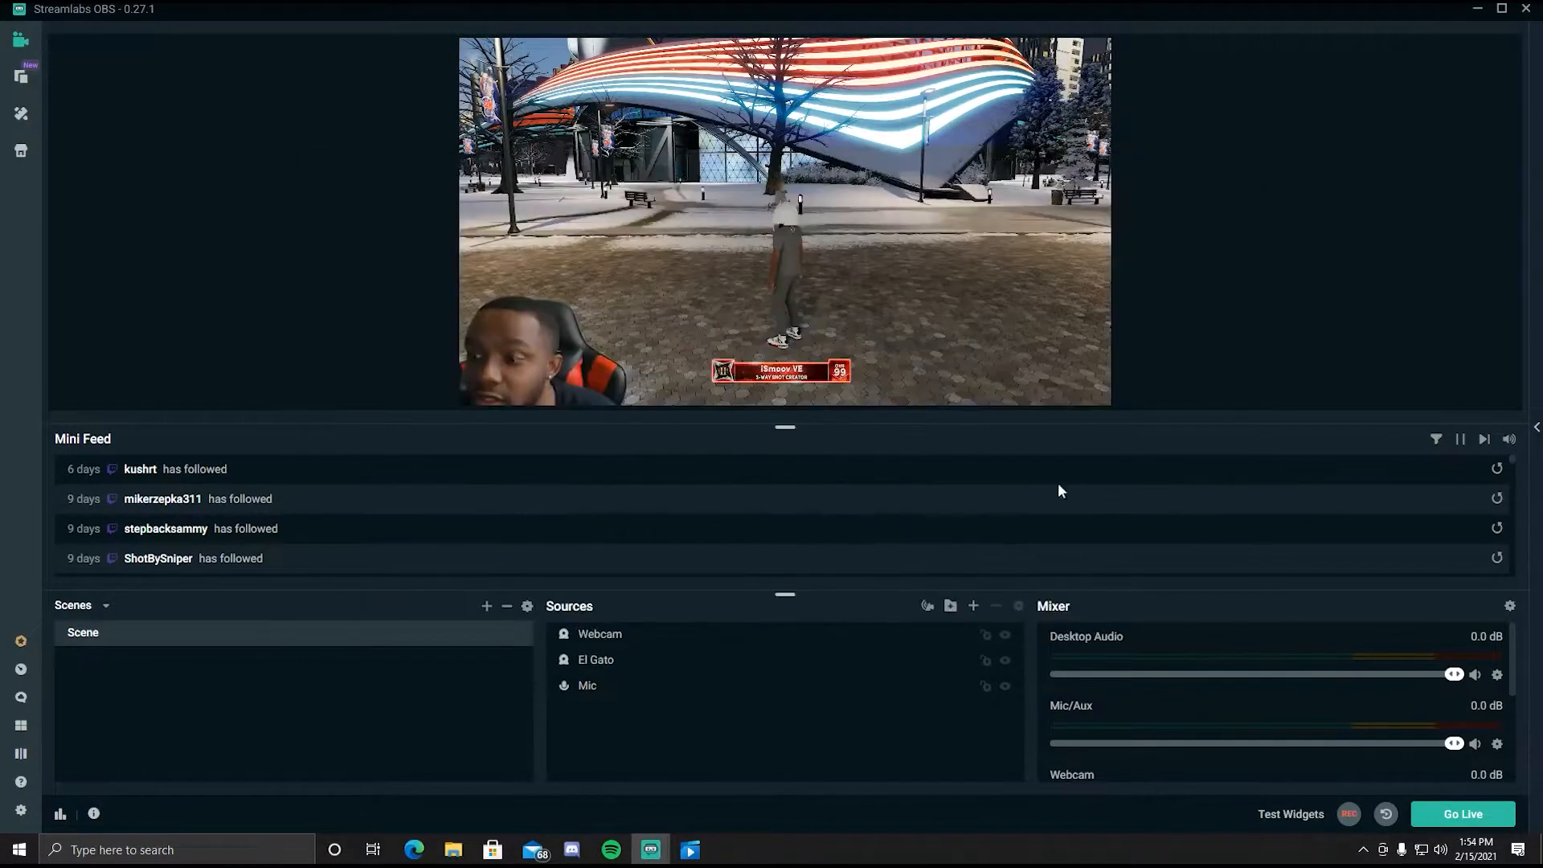
left_click(971, 604)
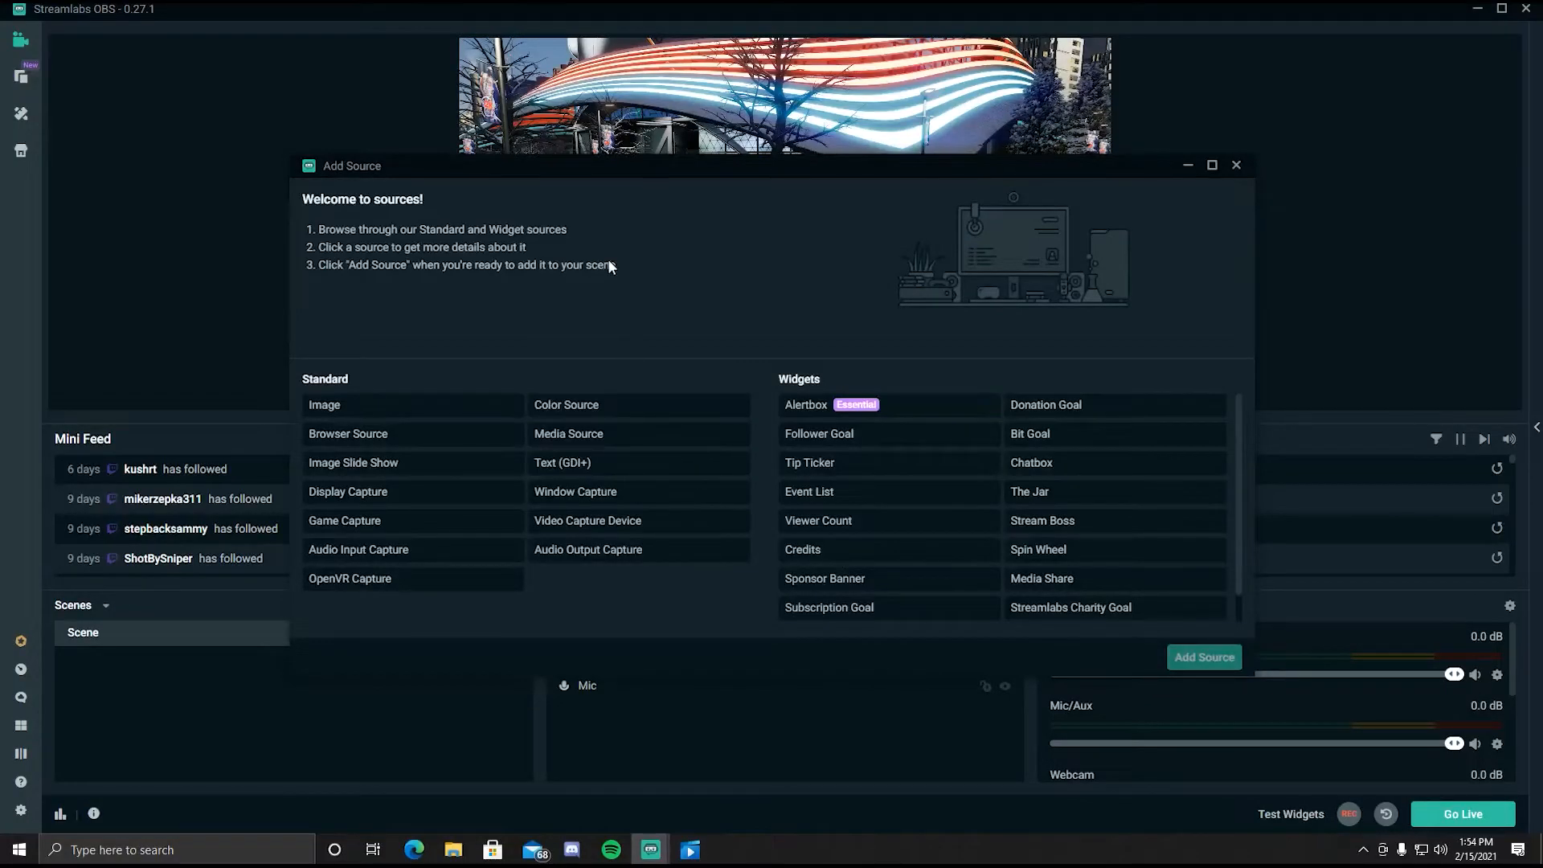
left_click(611, 435)
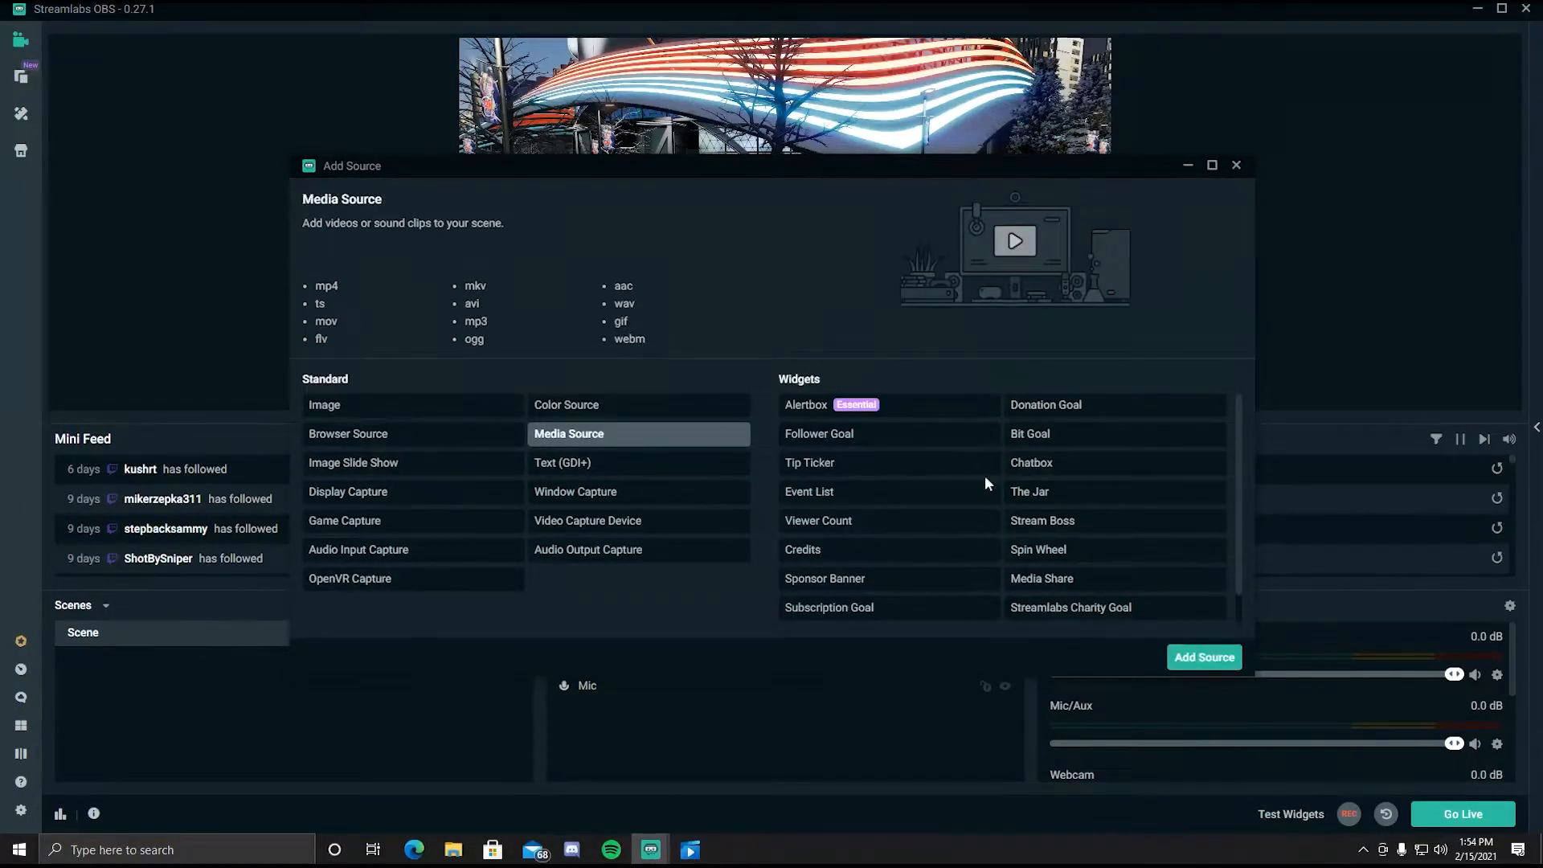
left_click(1199, 661)
left_click_drag(685, 395, 485, 387)
type("Header")
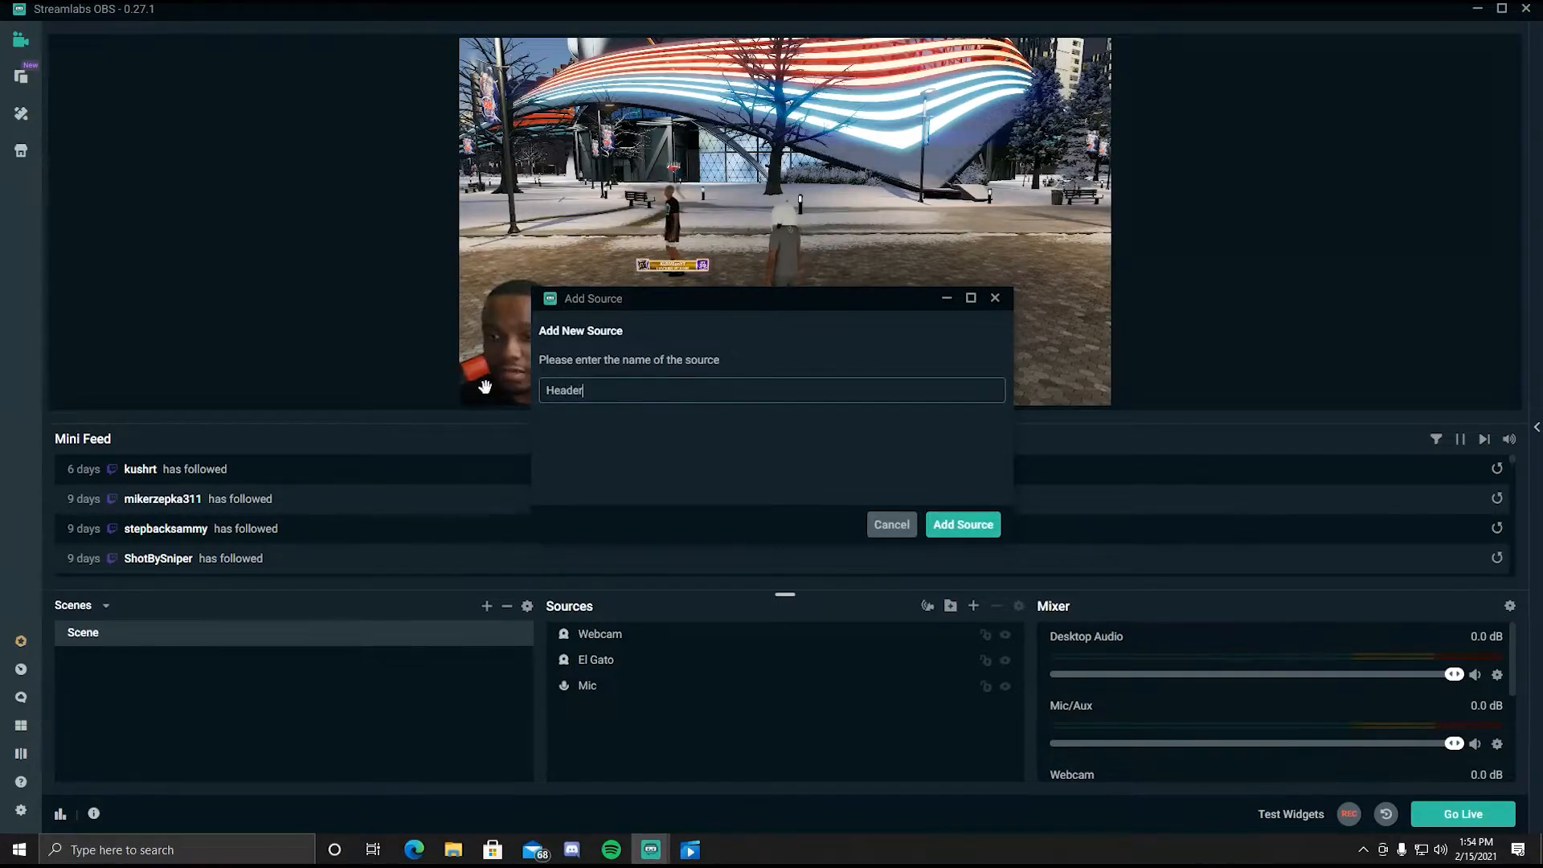
left_click(961, 525)
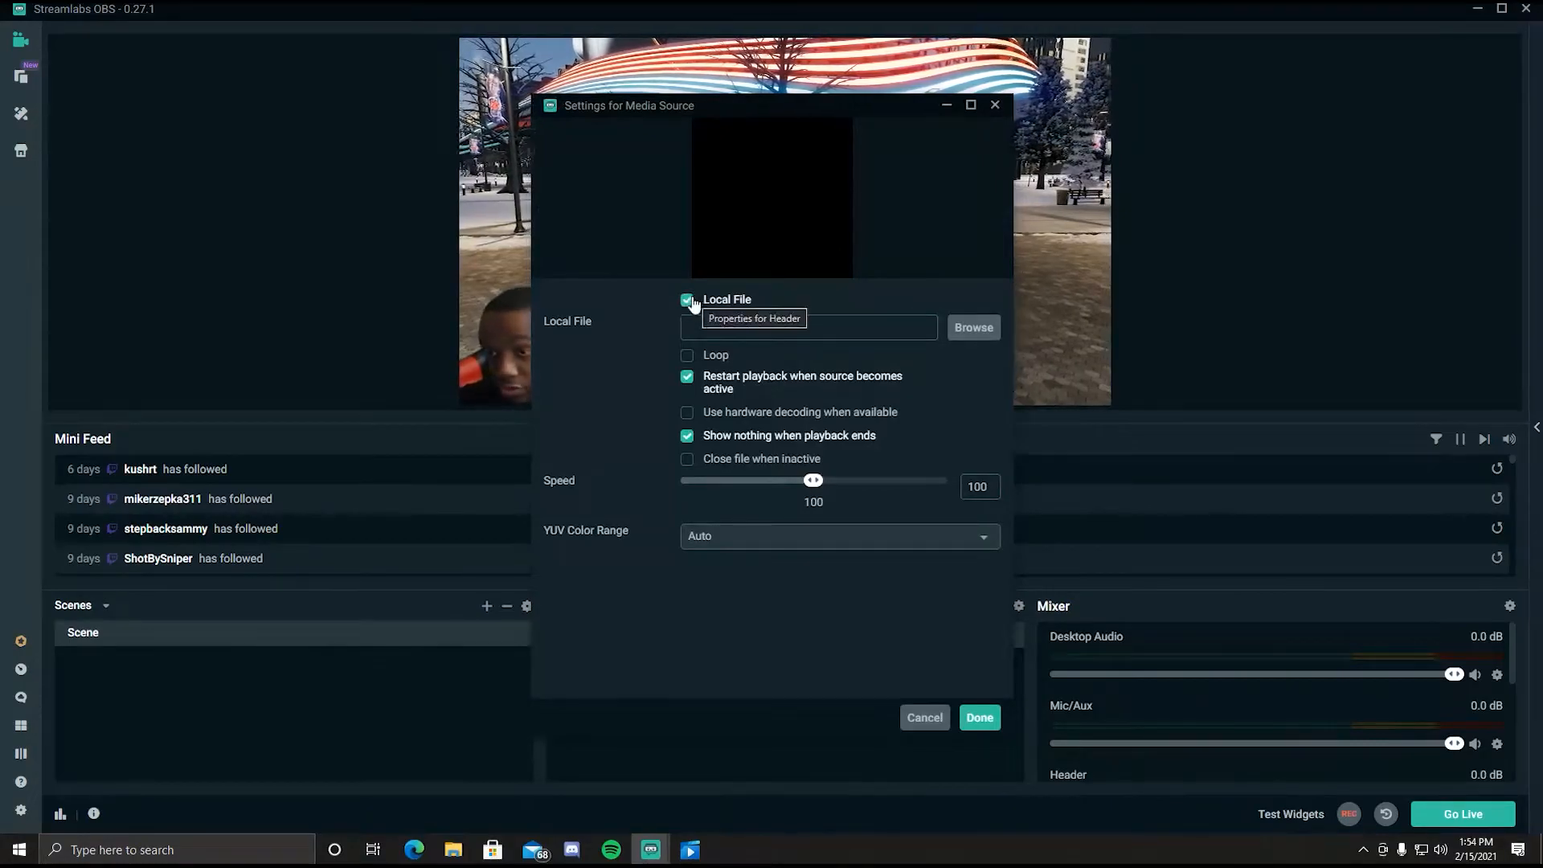
- Load the SmoovFull video from the Downloads folder as the Header source's local file
left_click(967, 334)
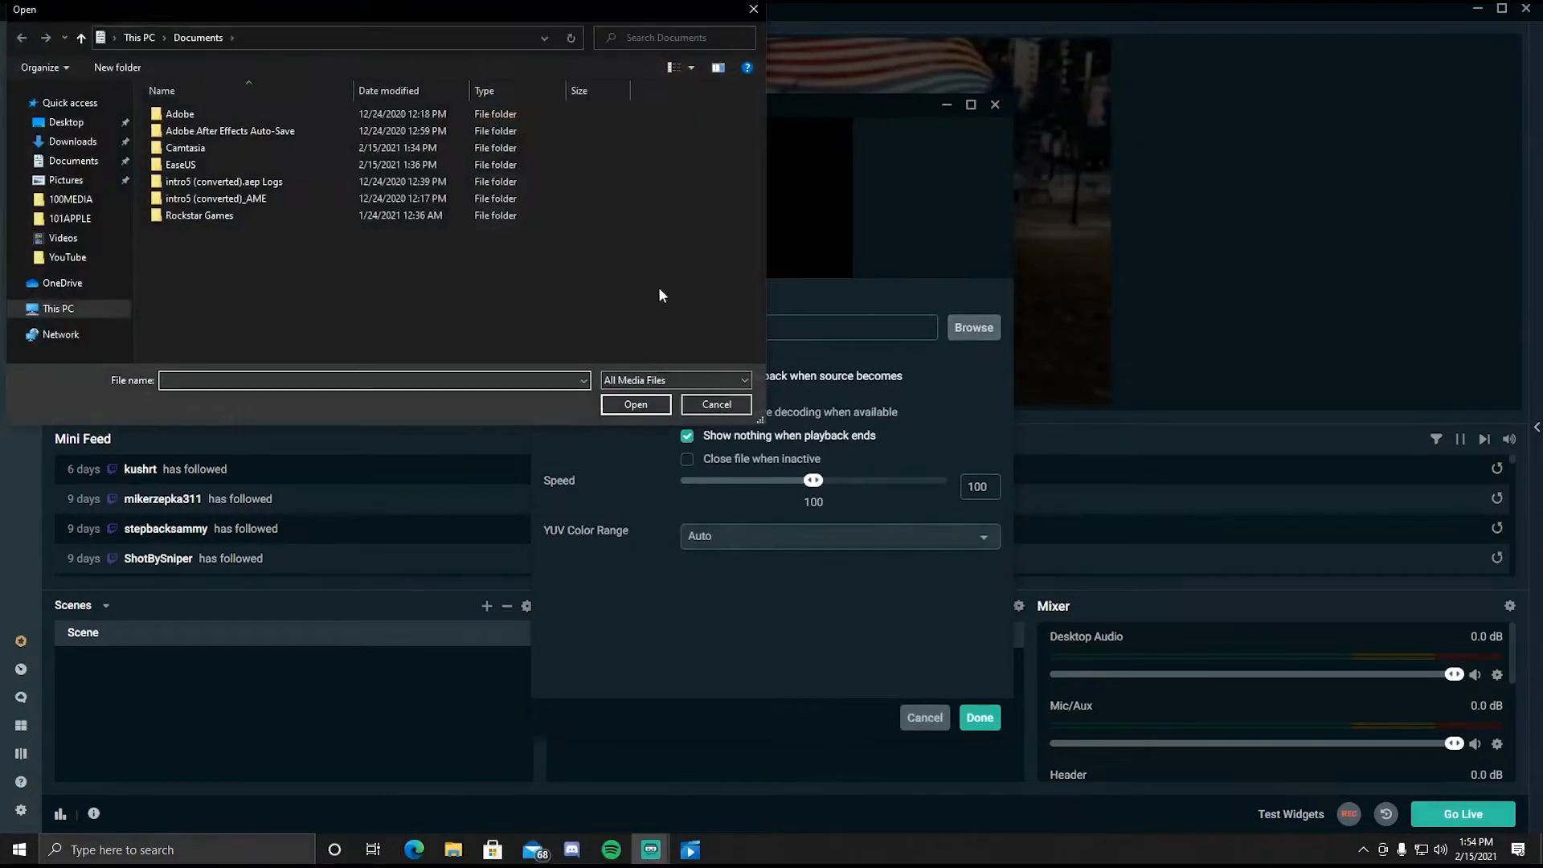
left_click(85, 146)
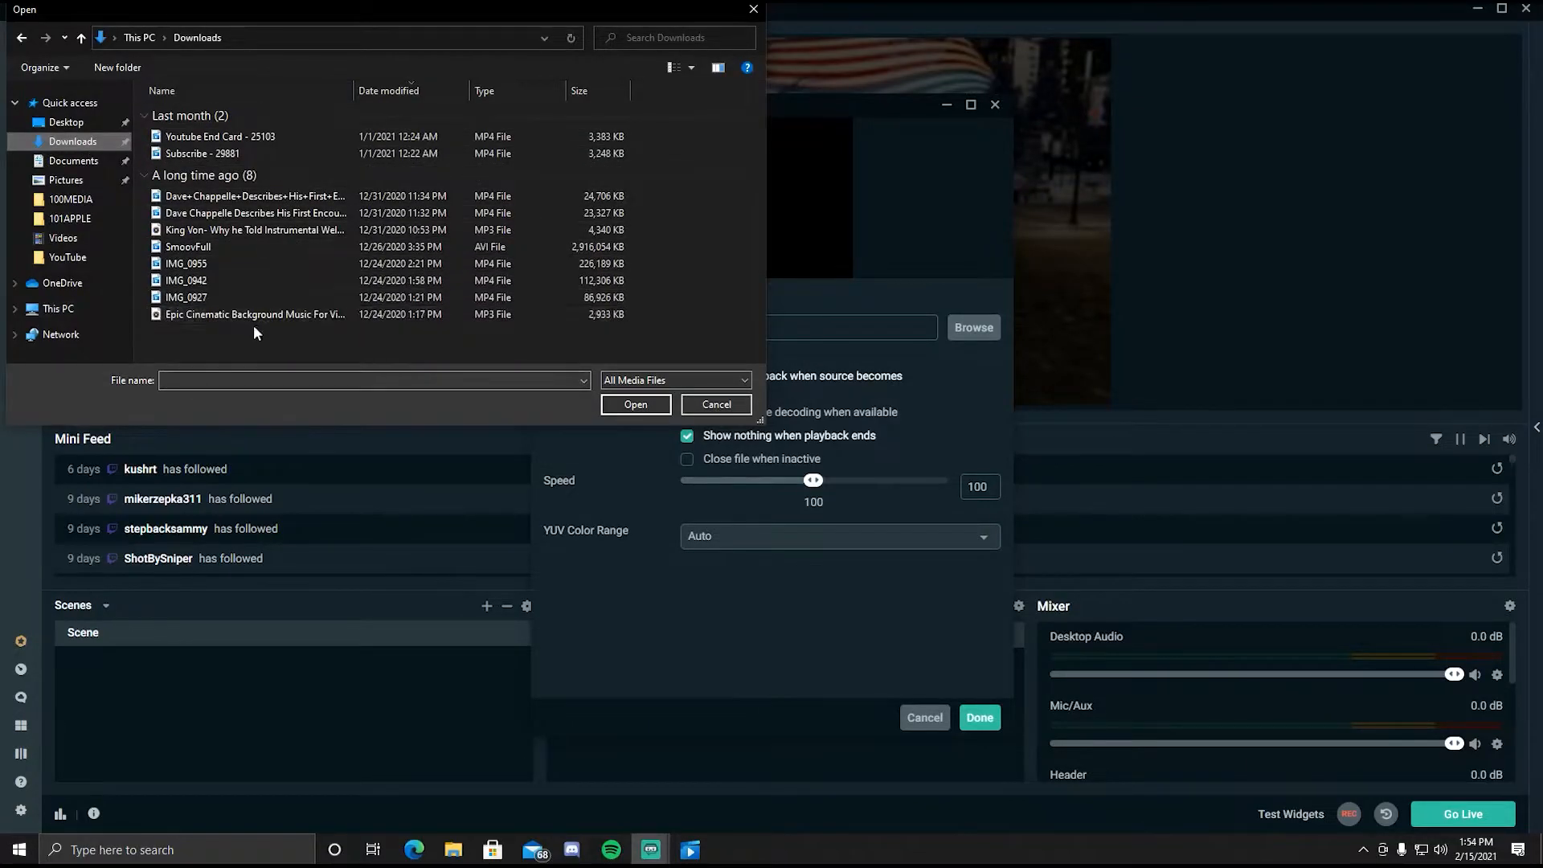
left_click(241, 247)
left_click(636, 405)
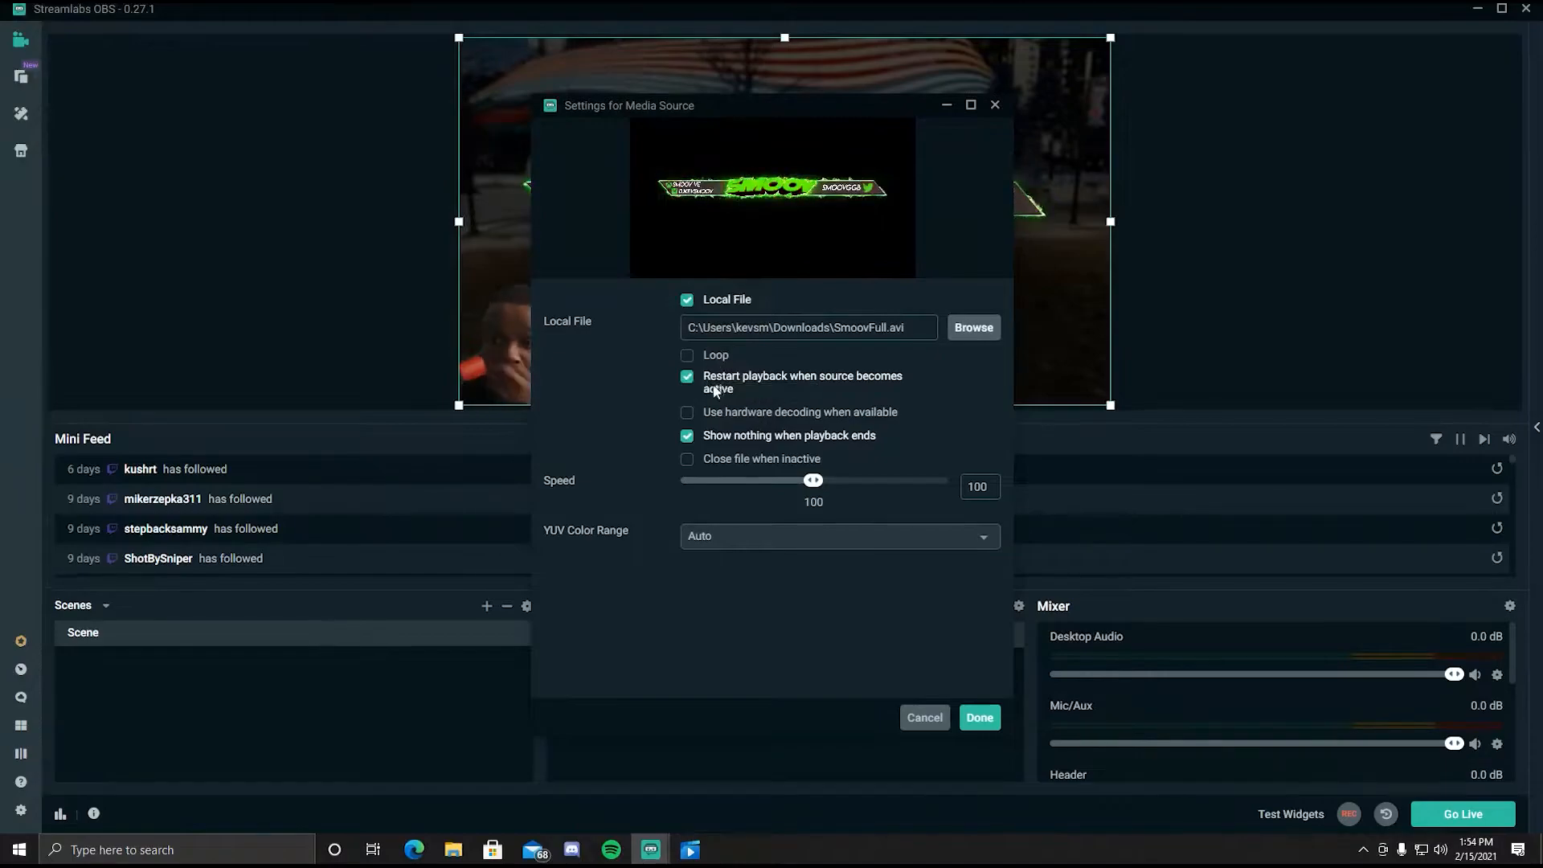
- Enable looping for the Header media, adjust its playback speed and accept the settings
left_click(689, 357)
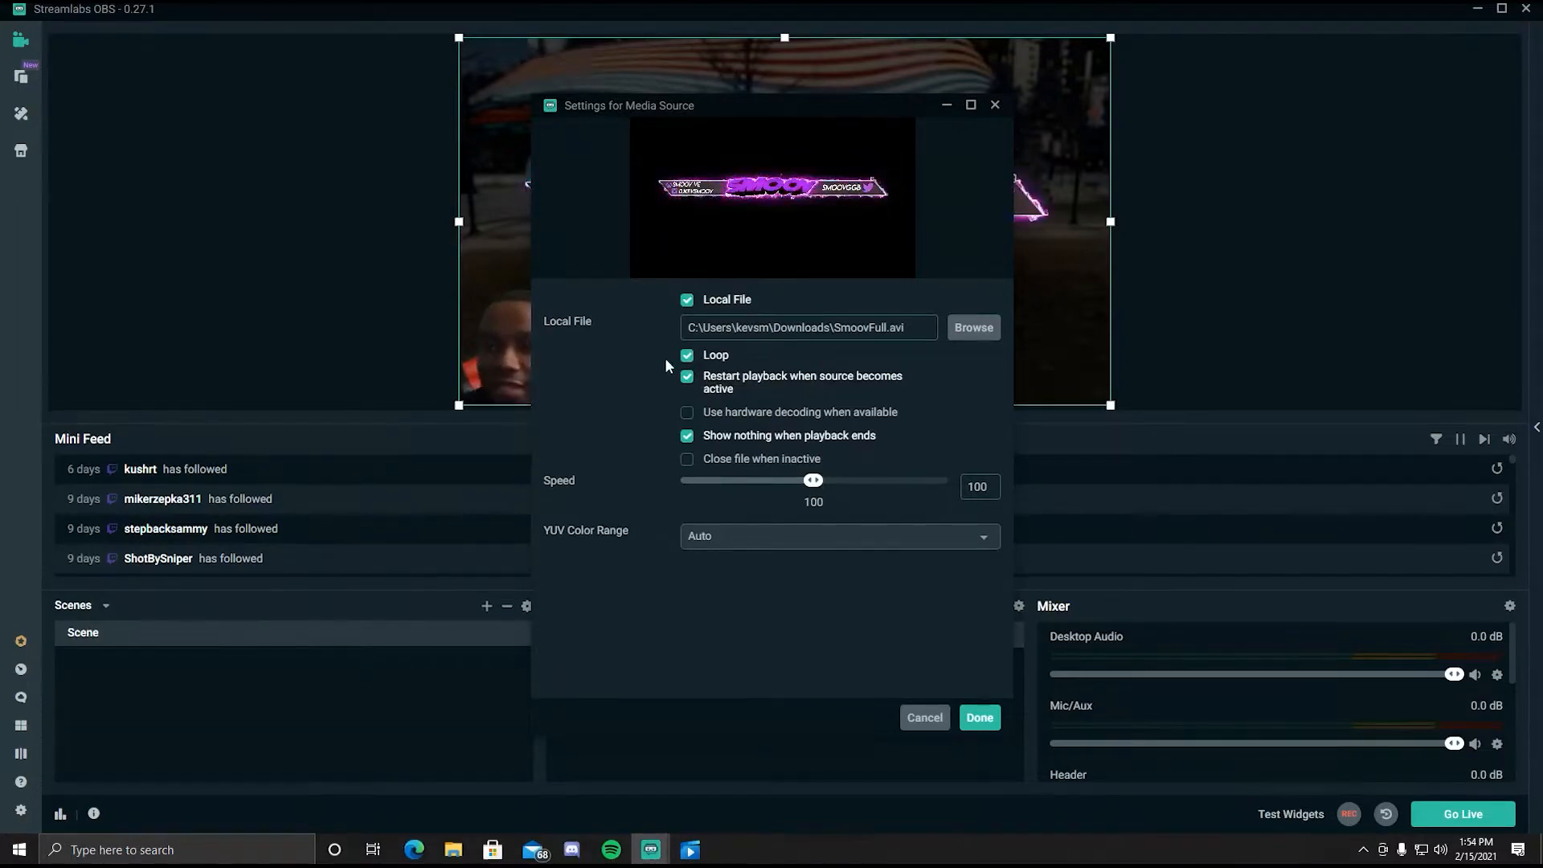
left_click_drag(814, 481, 953, 481)
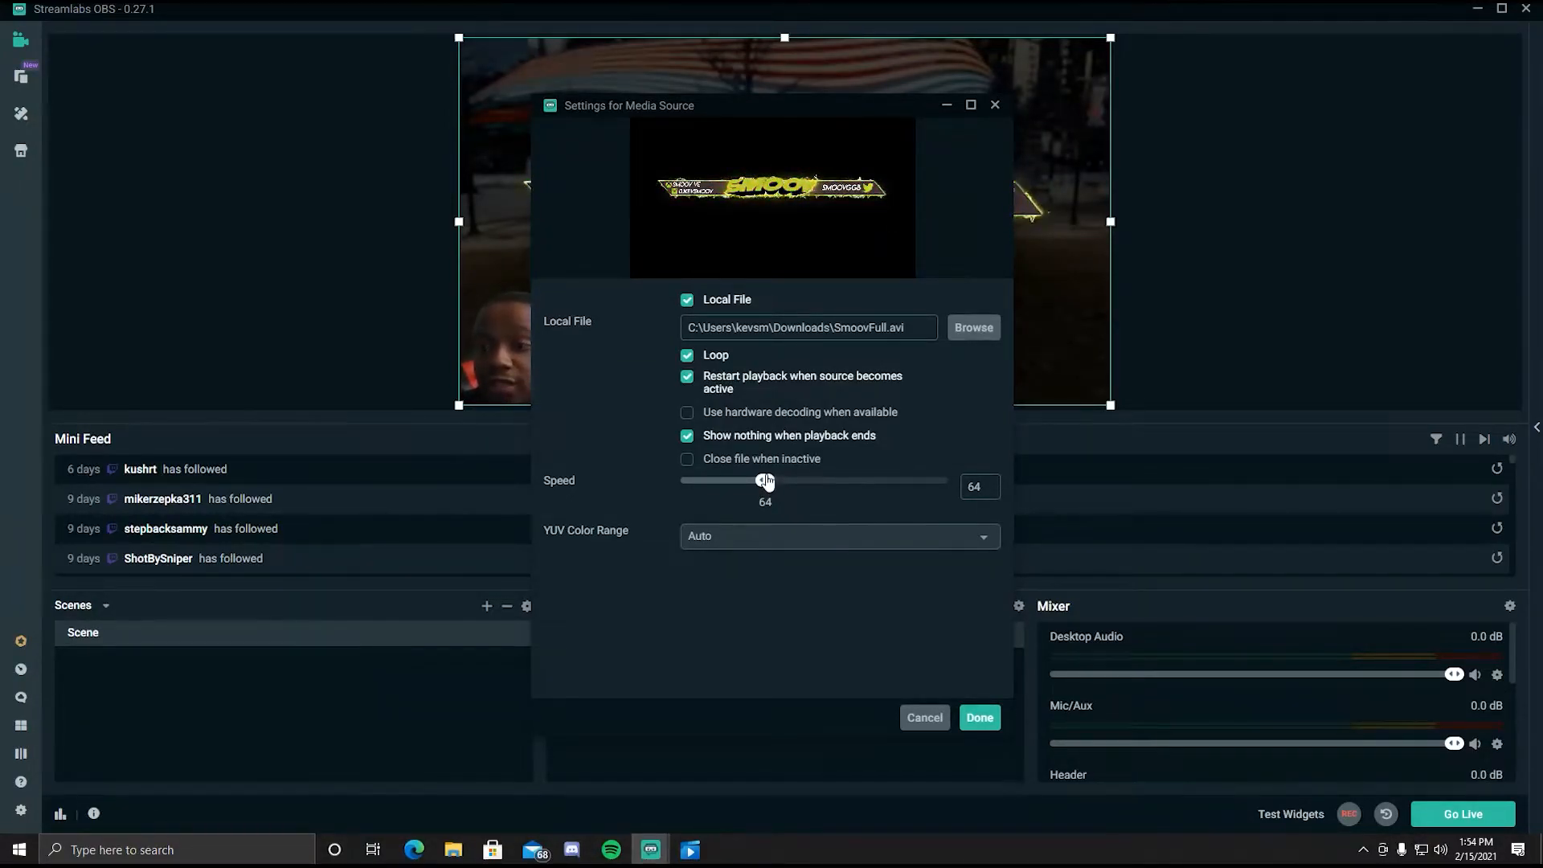
left_click(997, 715)
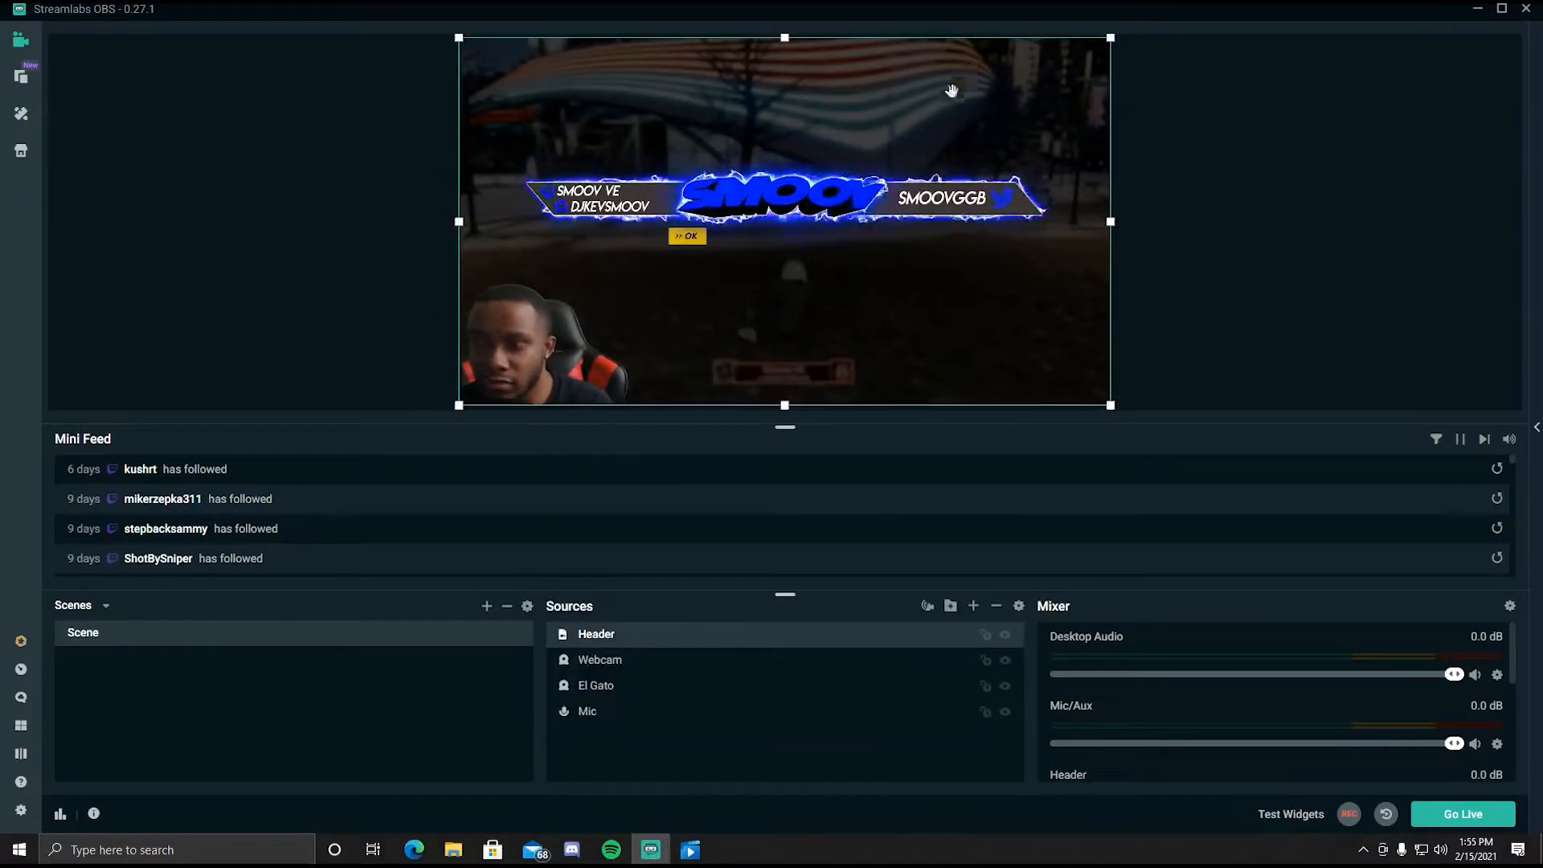
- Crop the Header overlay around its banner by about 355 px at the top, 461 px below, 176 px left and 138 px right
left_click_drag(787, 38, 799, 157)
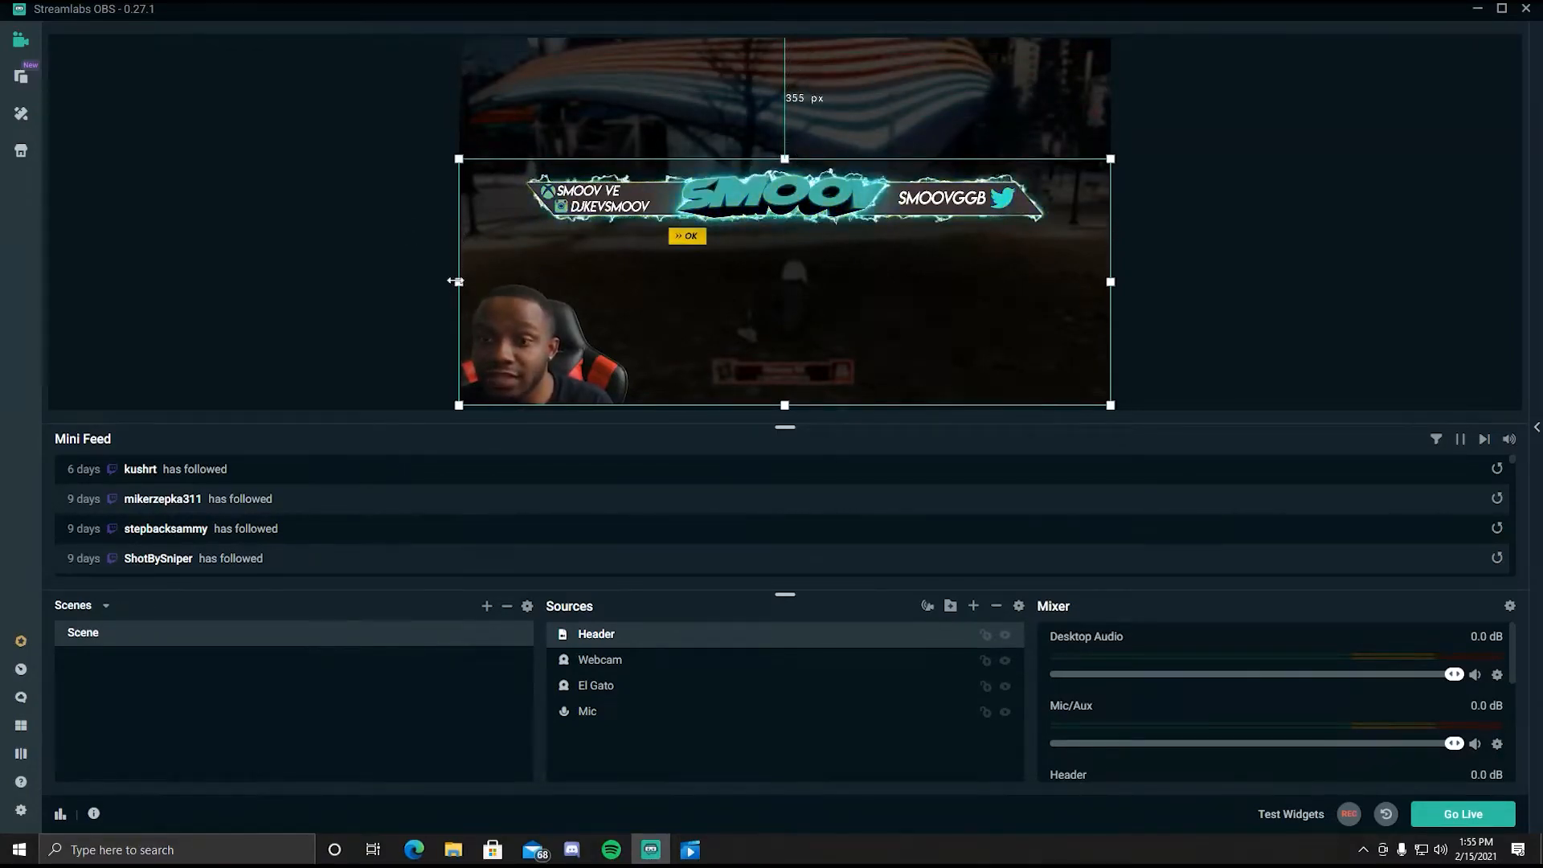
left_click_drag(459, 281, 519, 281)
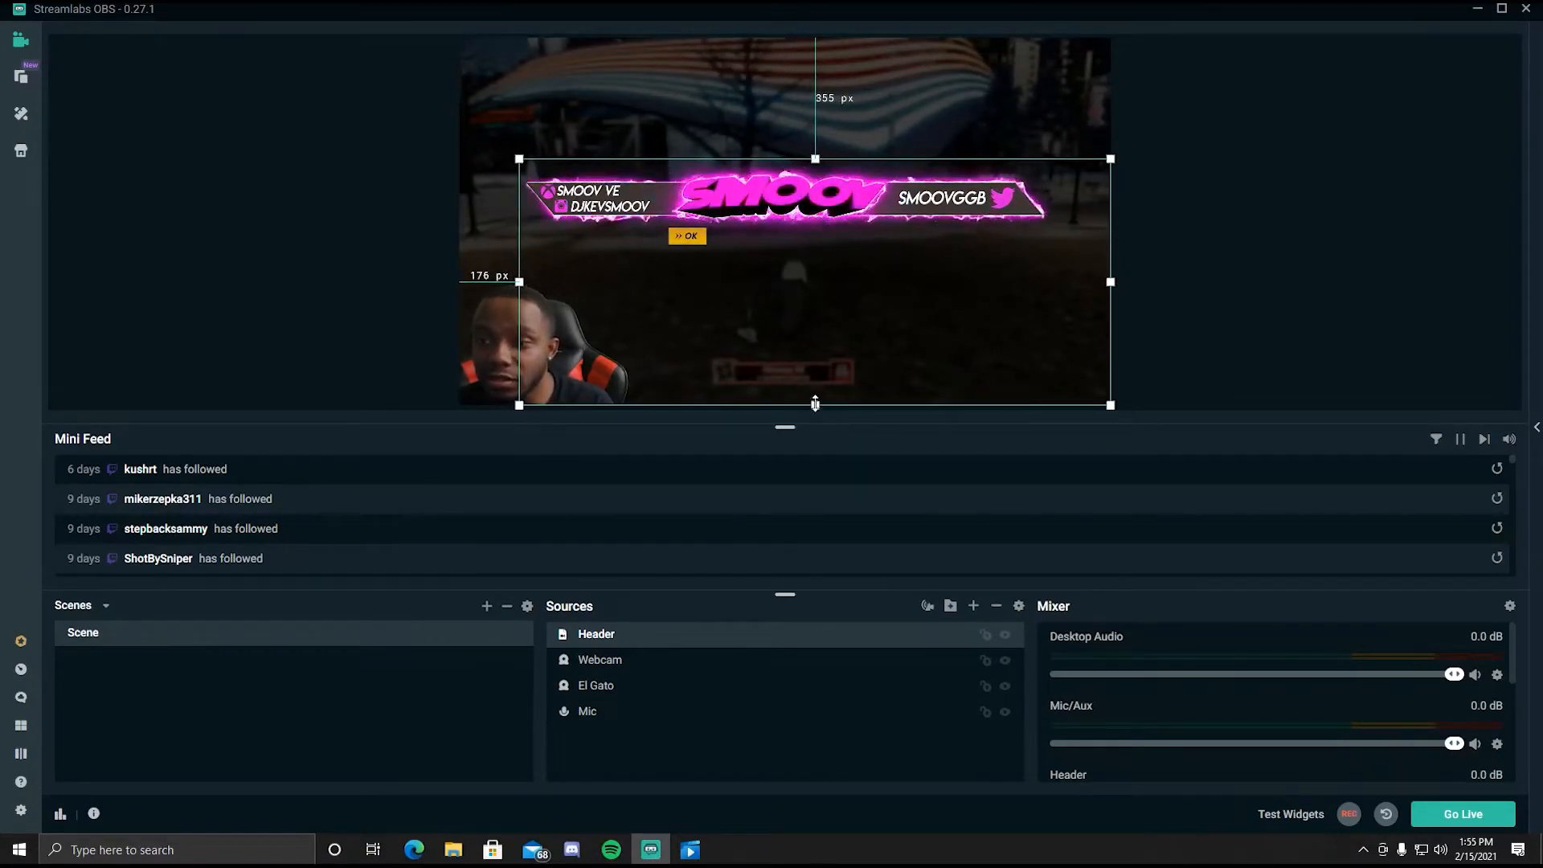
left_click_drag(816, 407, 816, 250)
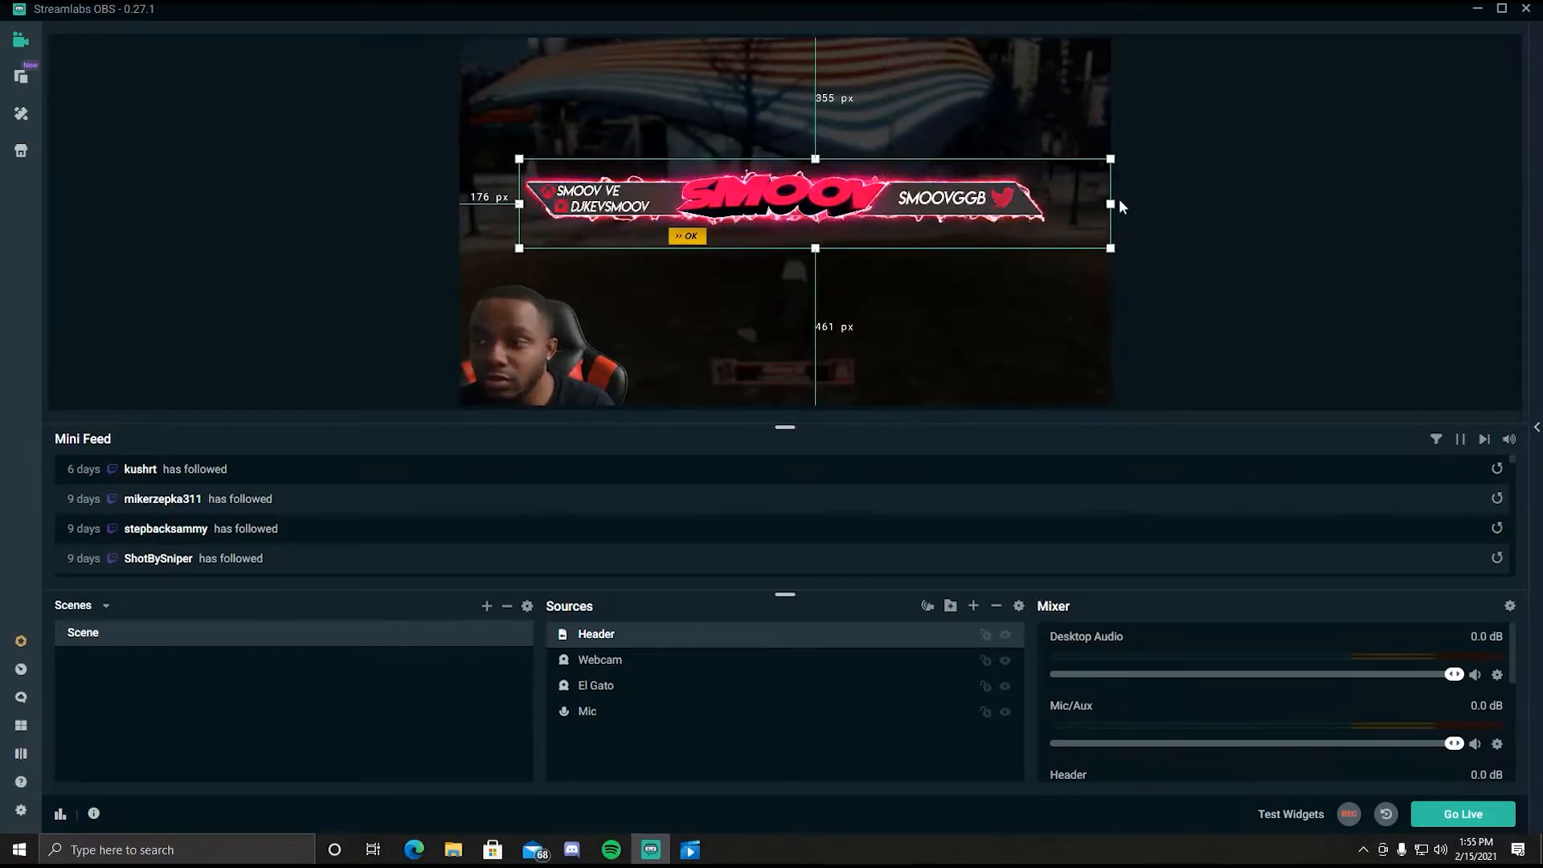
left_click_drag(1112, 204, 1063, 204)
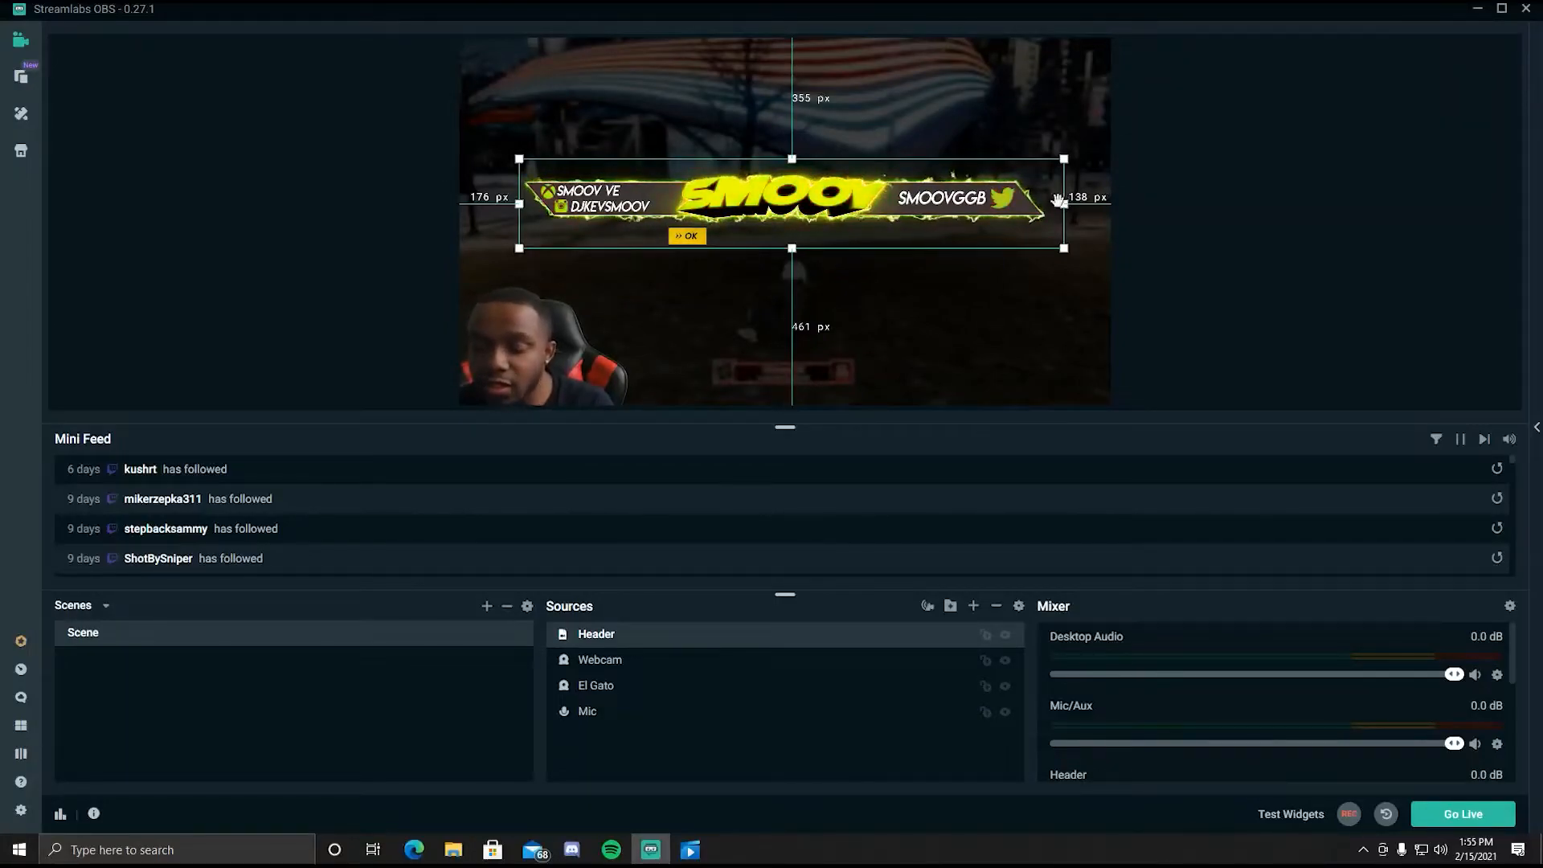
- Shrink the Header banner and centre it along the canvas's top edge, leaving about 303 px on each side
left_click_drag(855, 200, 844, 95)
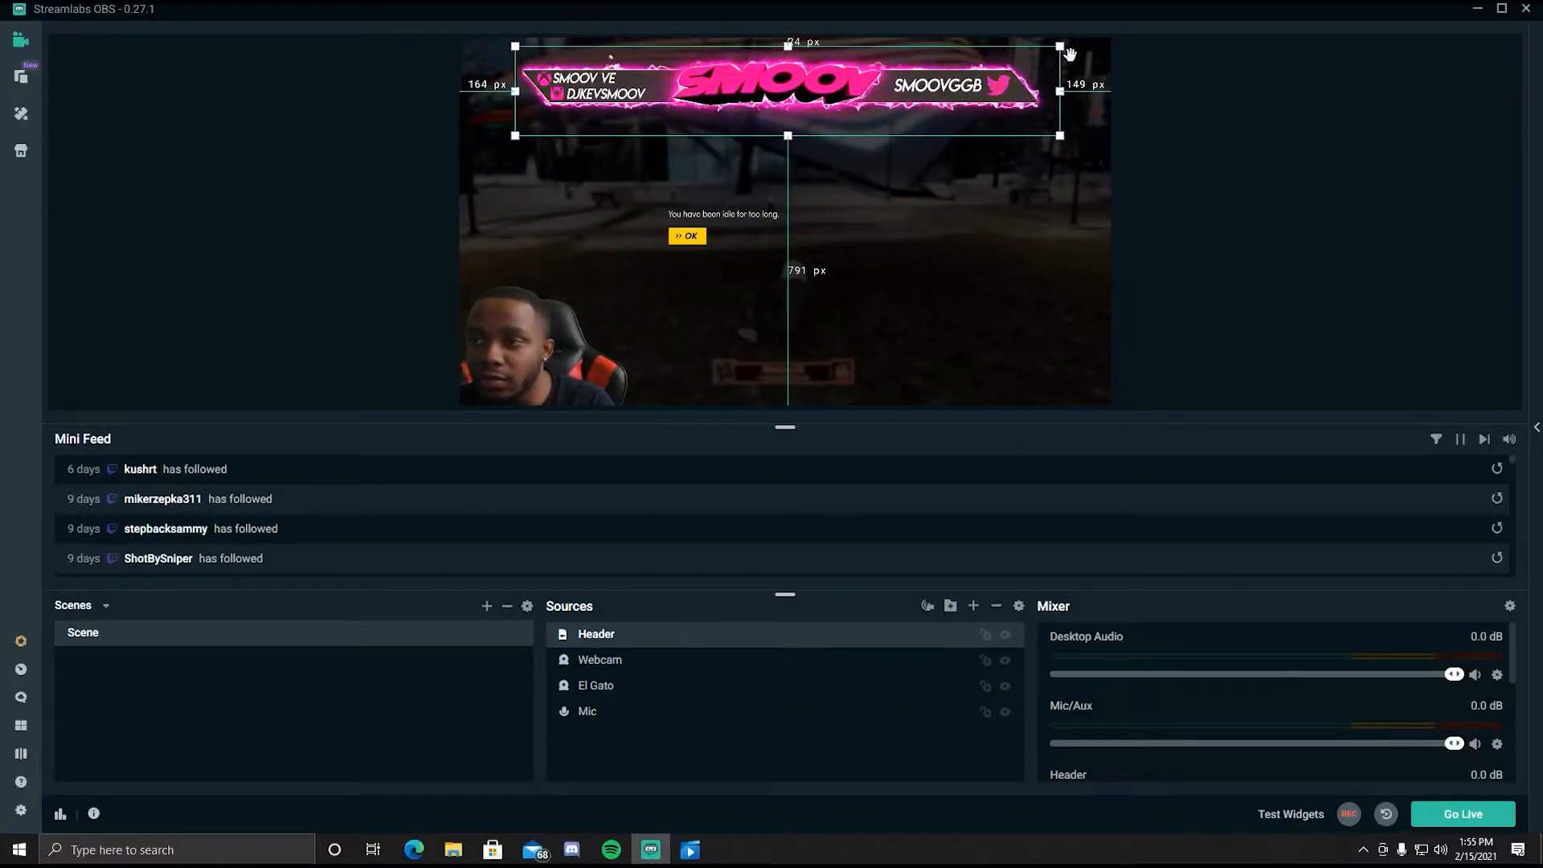
left_click_drag(1058, 48, 1015, 55)
left_click_drag(830, 115, 880, 102)
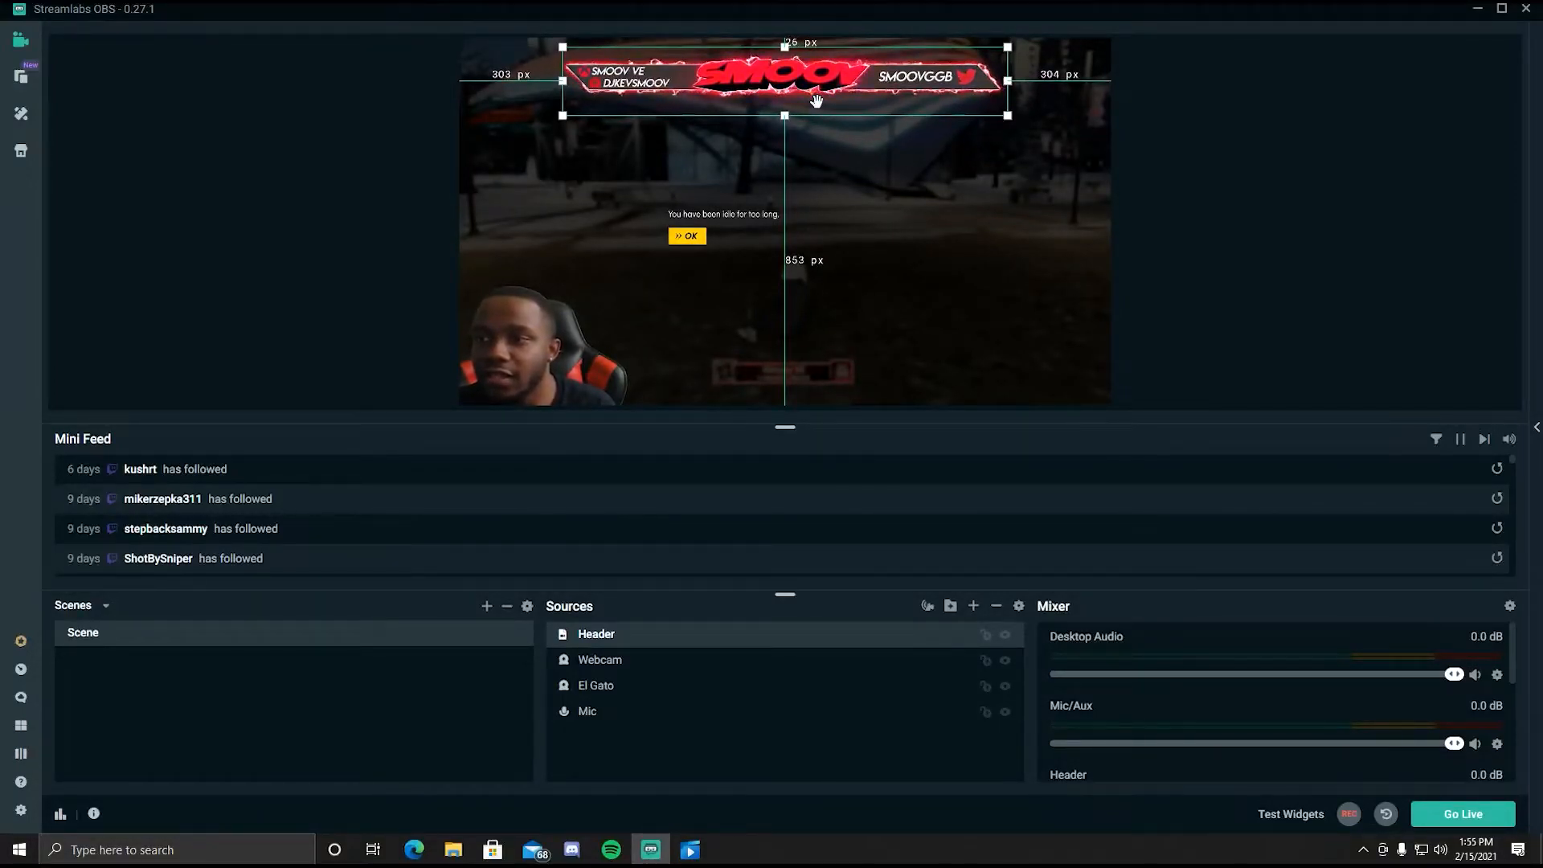
left_click(1265, 151)
left_click(830, 74)
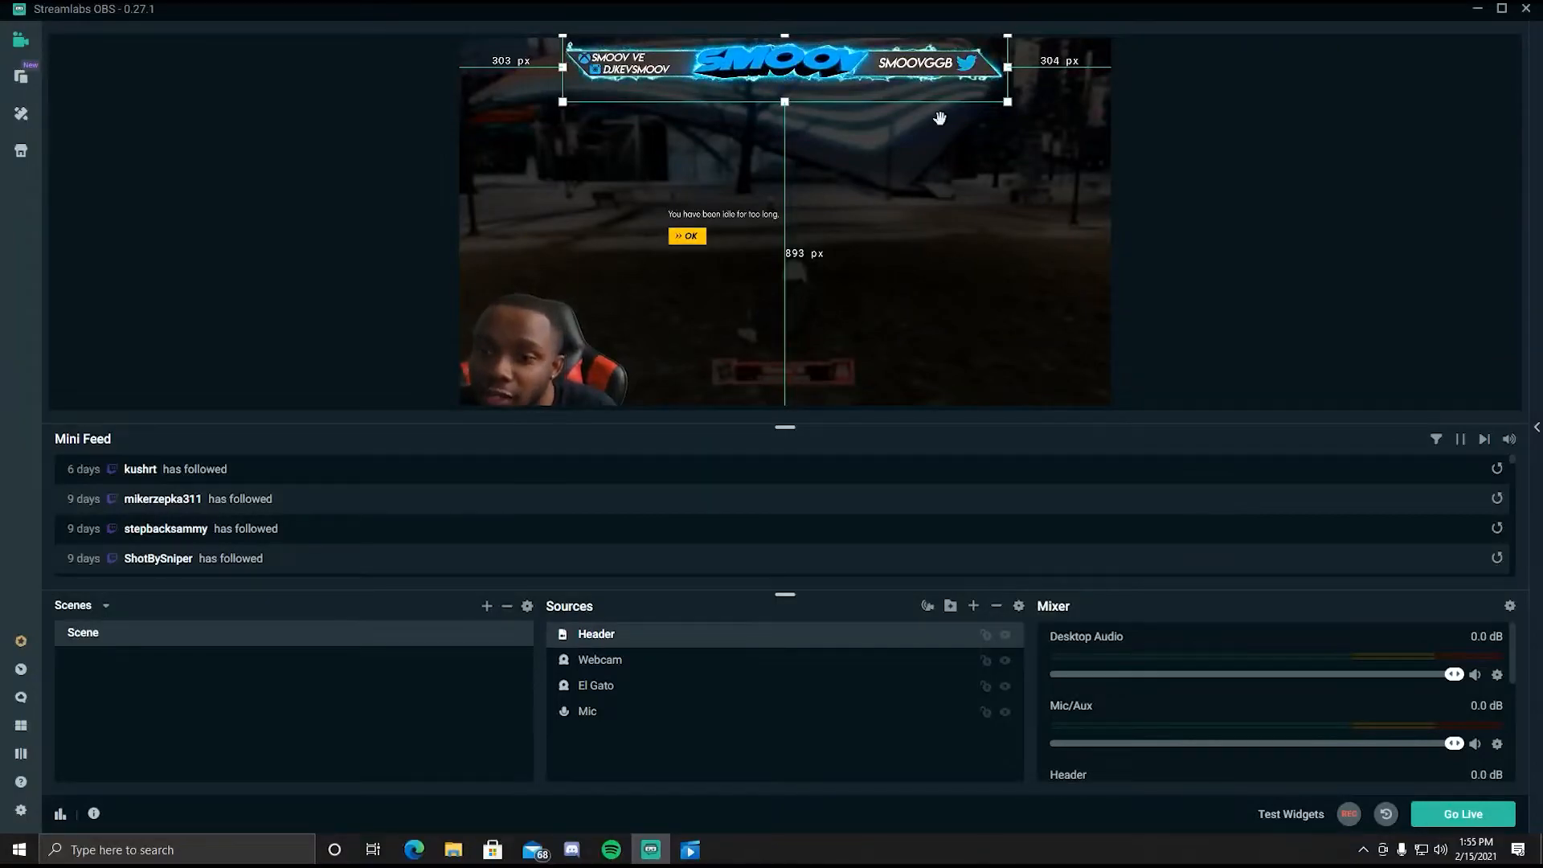
left_click(1263, 263)
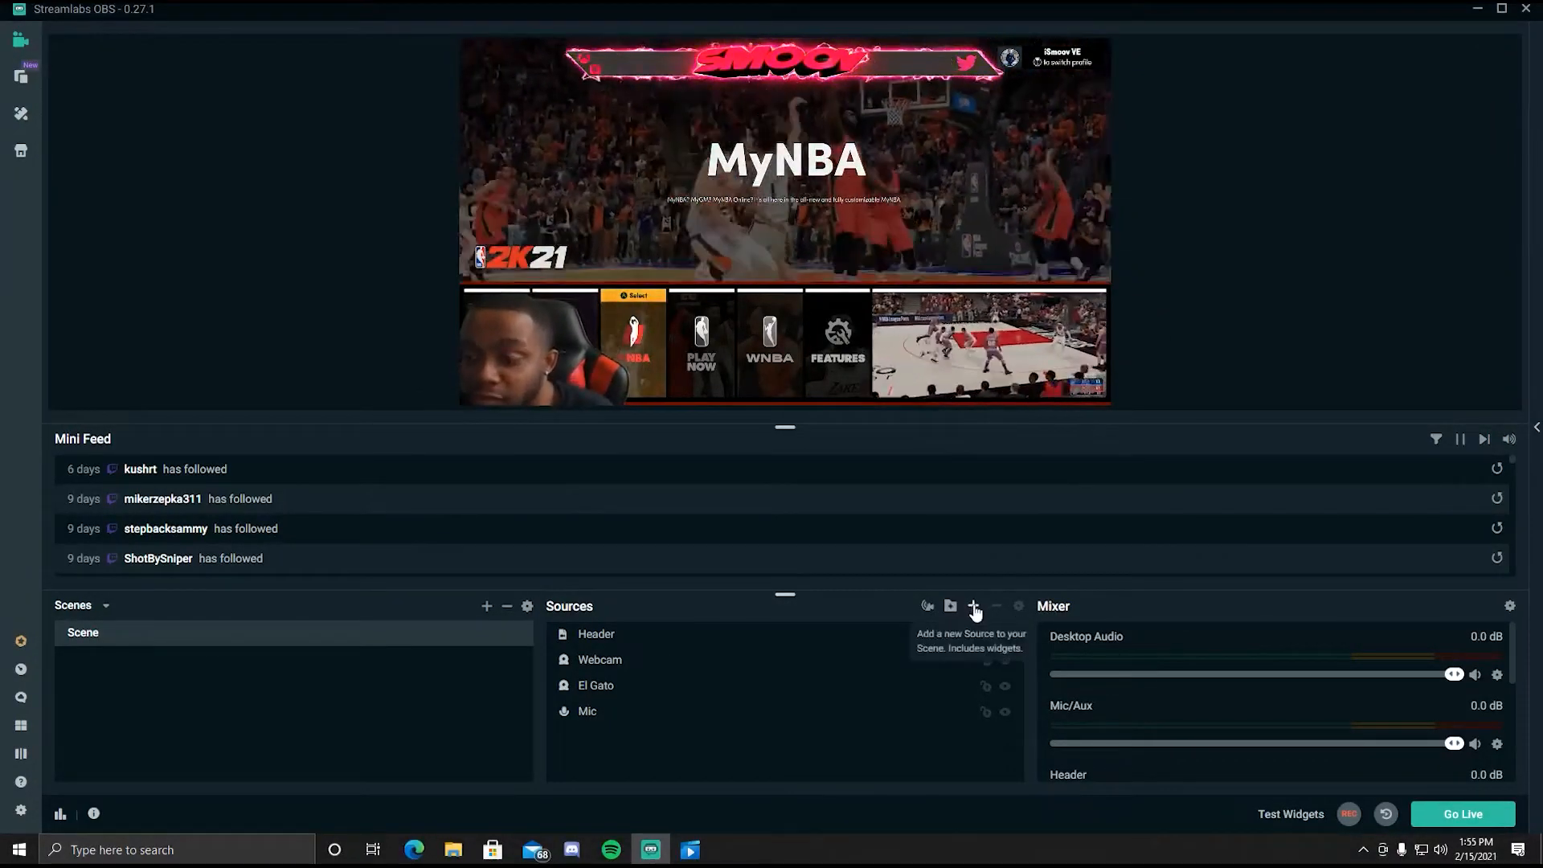
- Add an Audio Output Capture source named Desktop Audio to the scene and accept its device settings
left_click(974, 606)
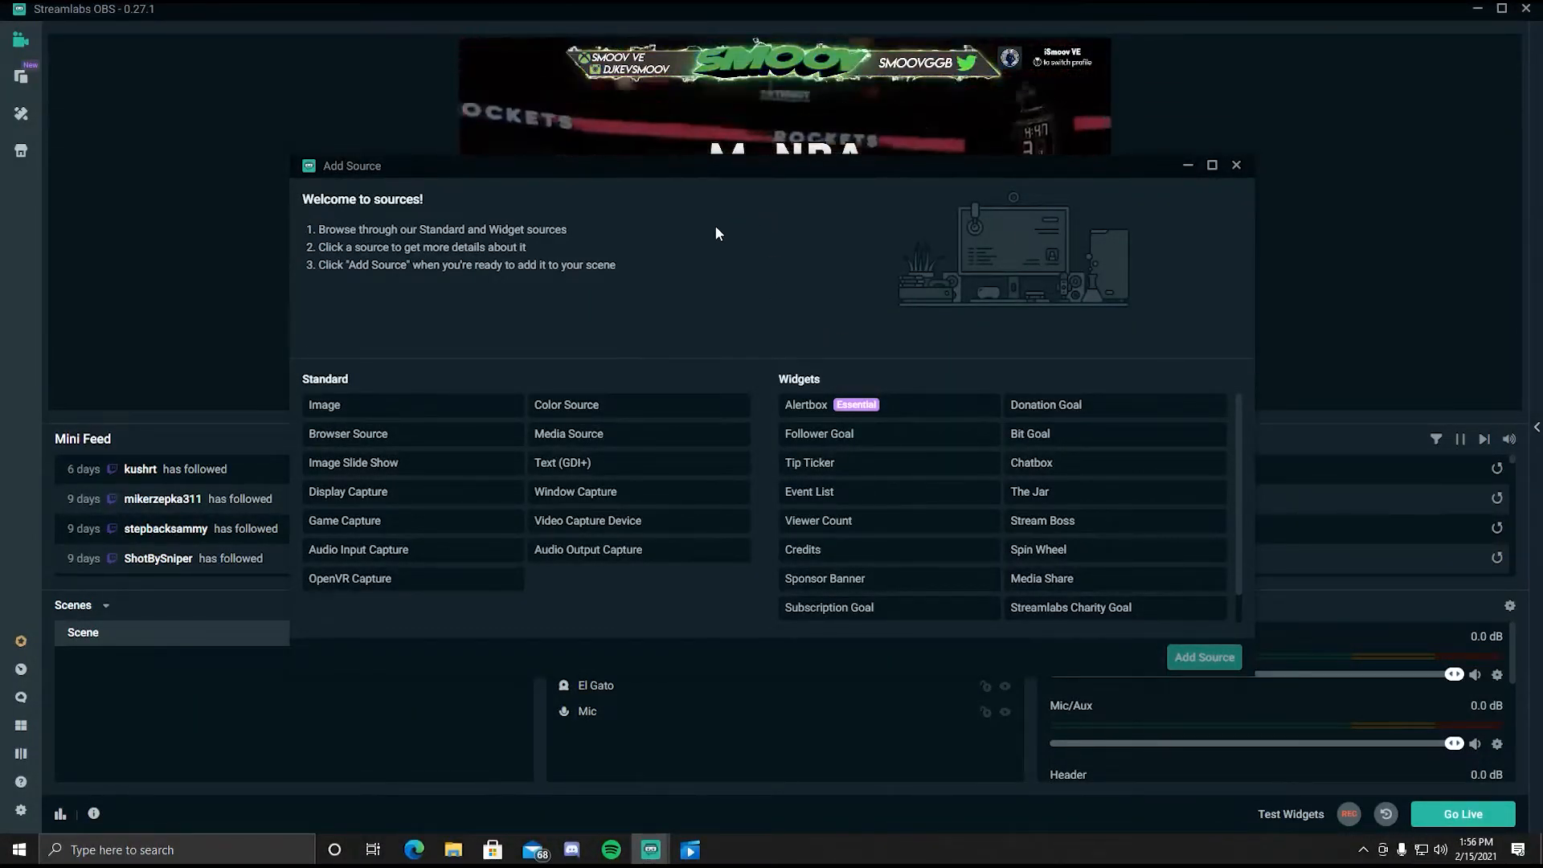
left_click_drag(714, 166, 737, 228)
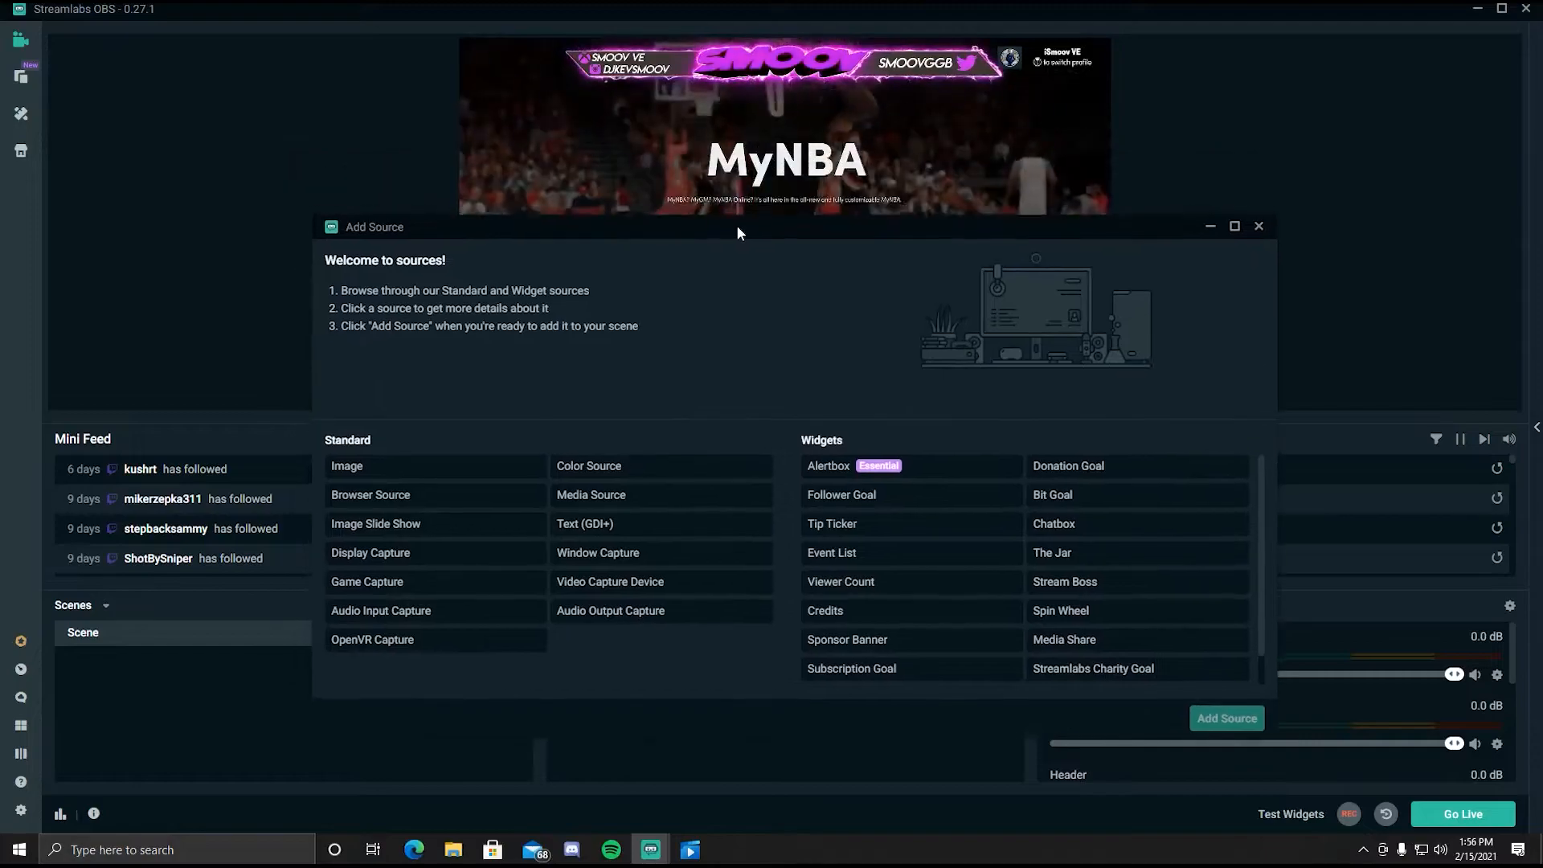
left_click(406, 625)
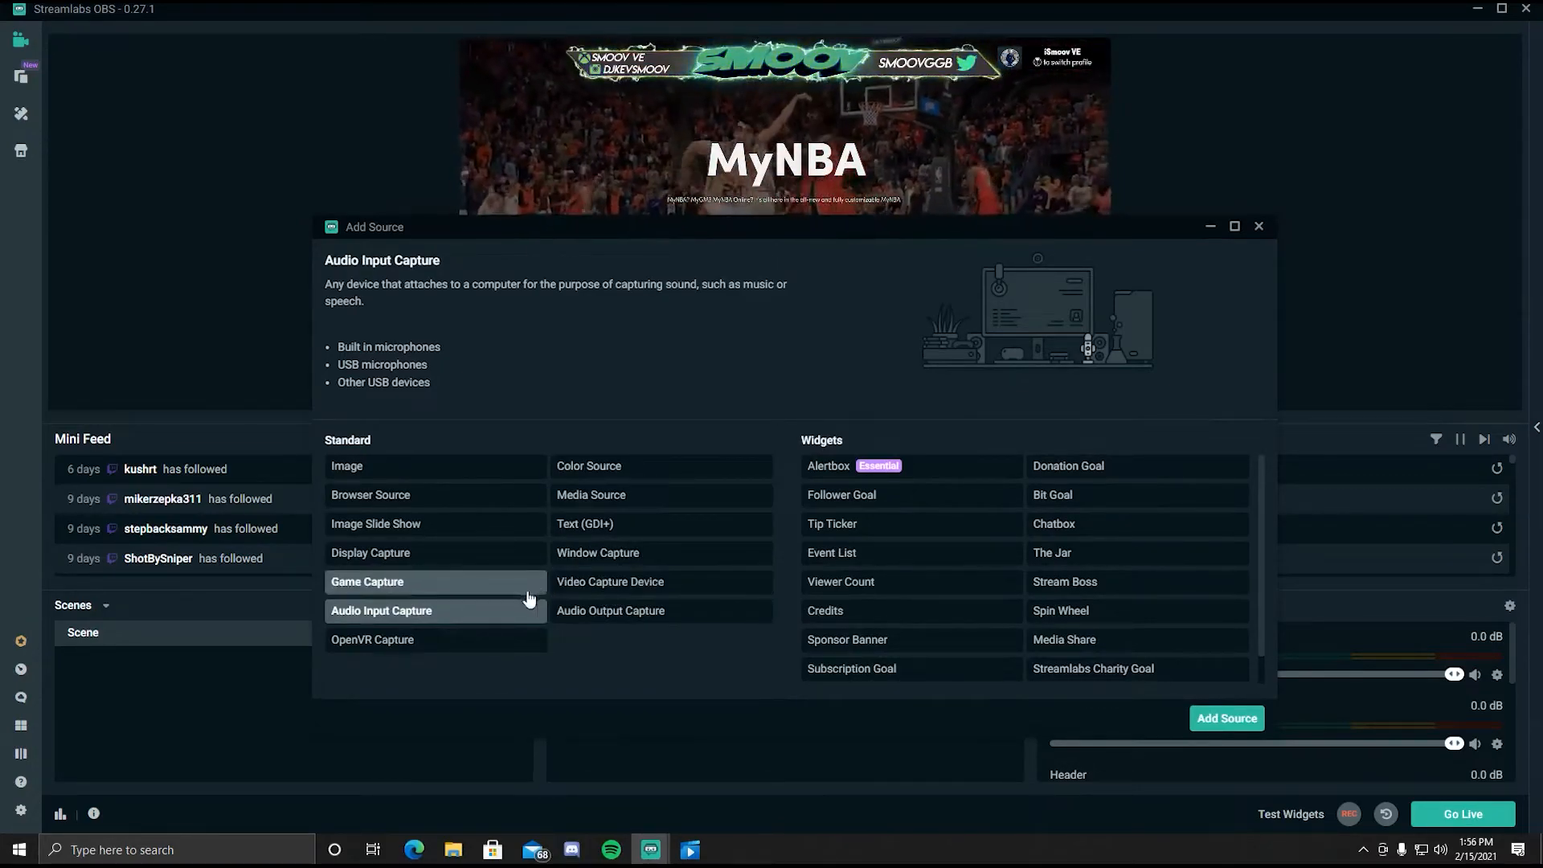
left_click(589, 612)
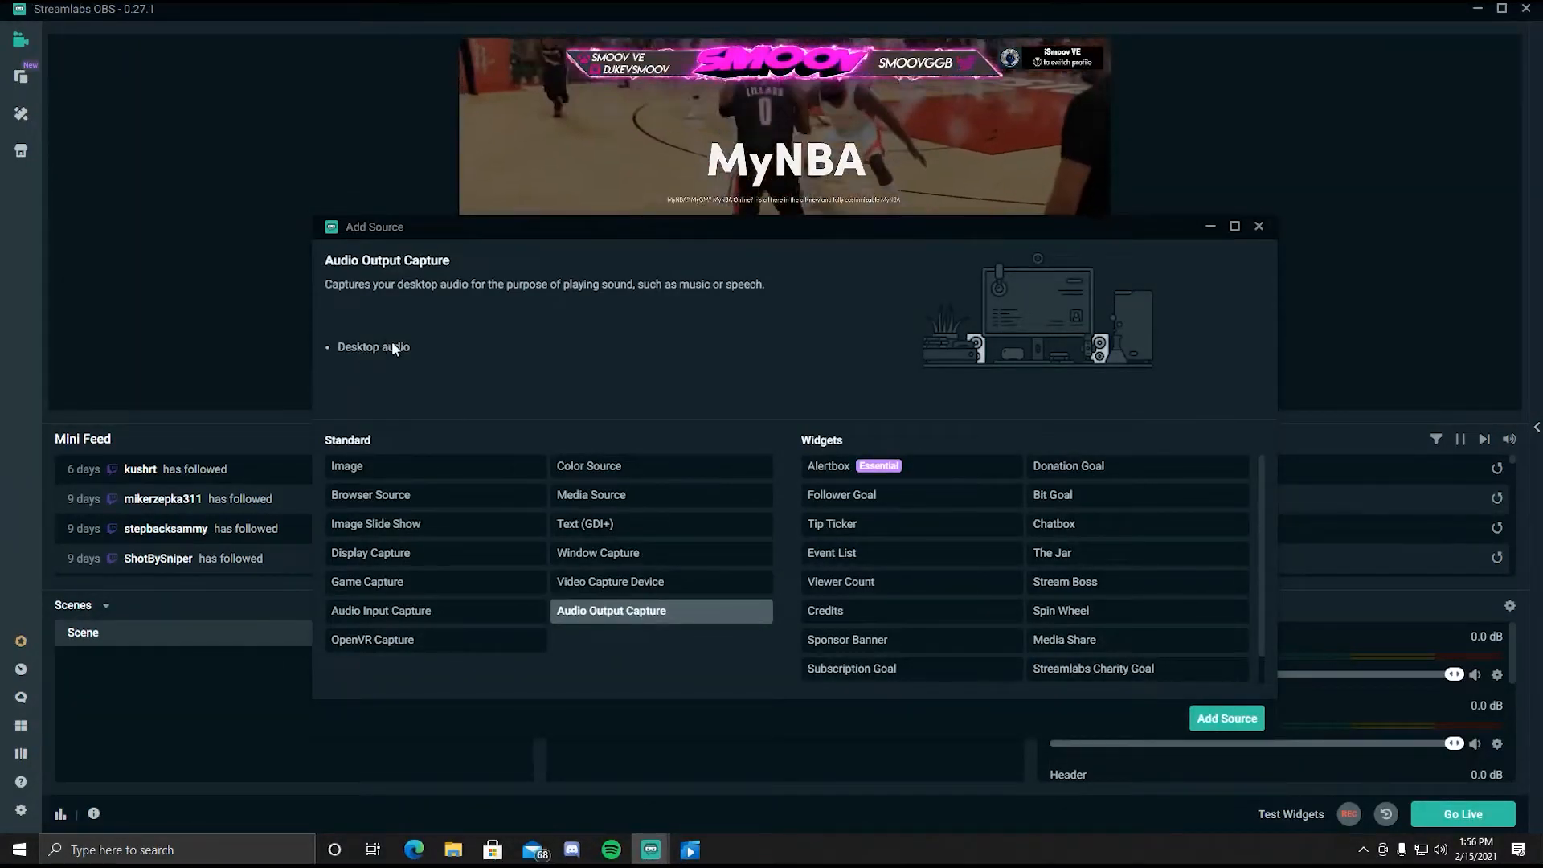
left_click(1228, 718)
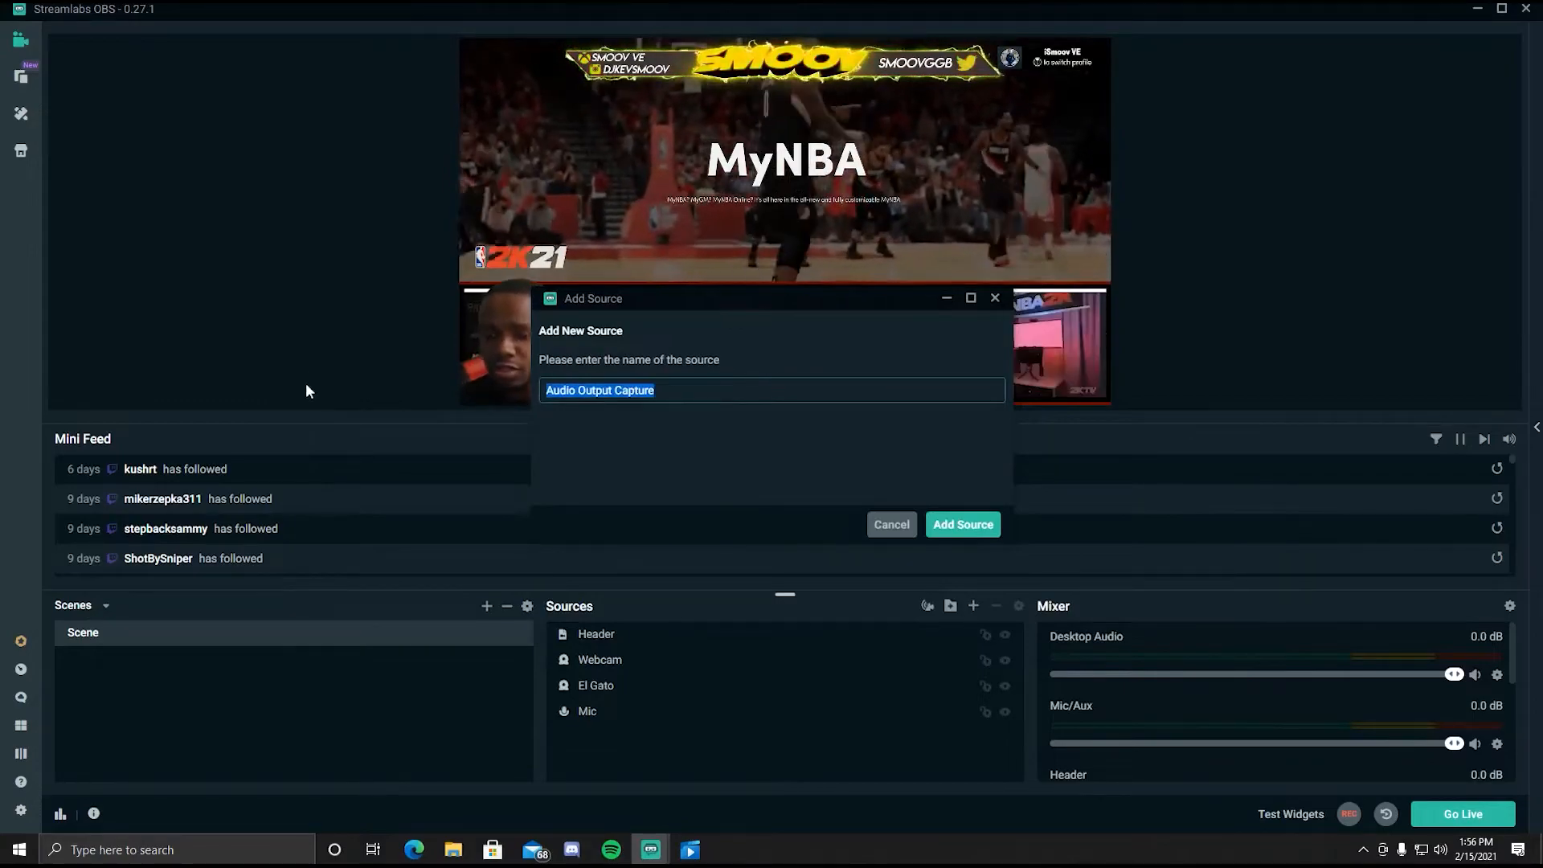
type("Desk")
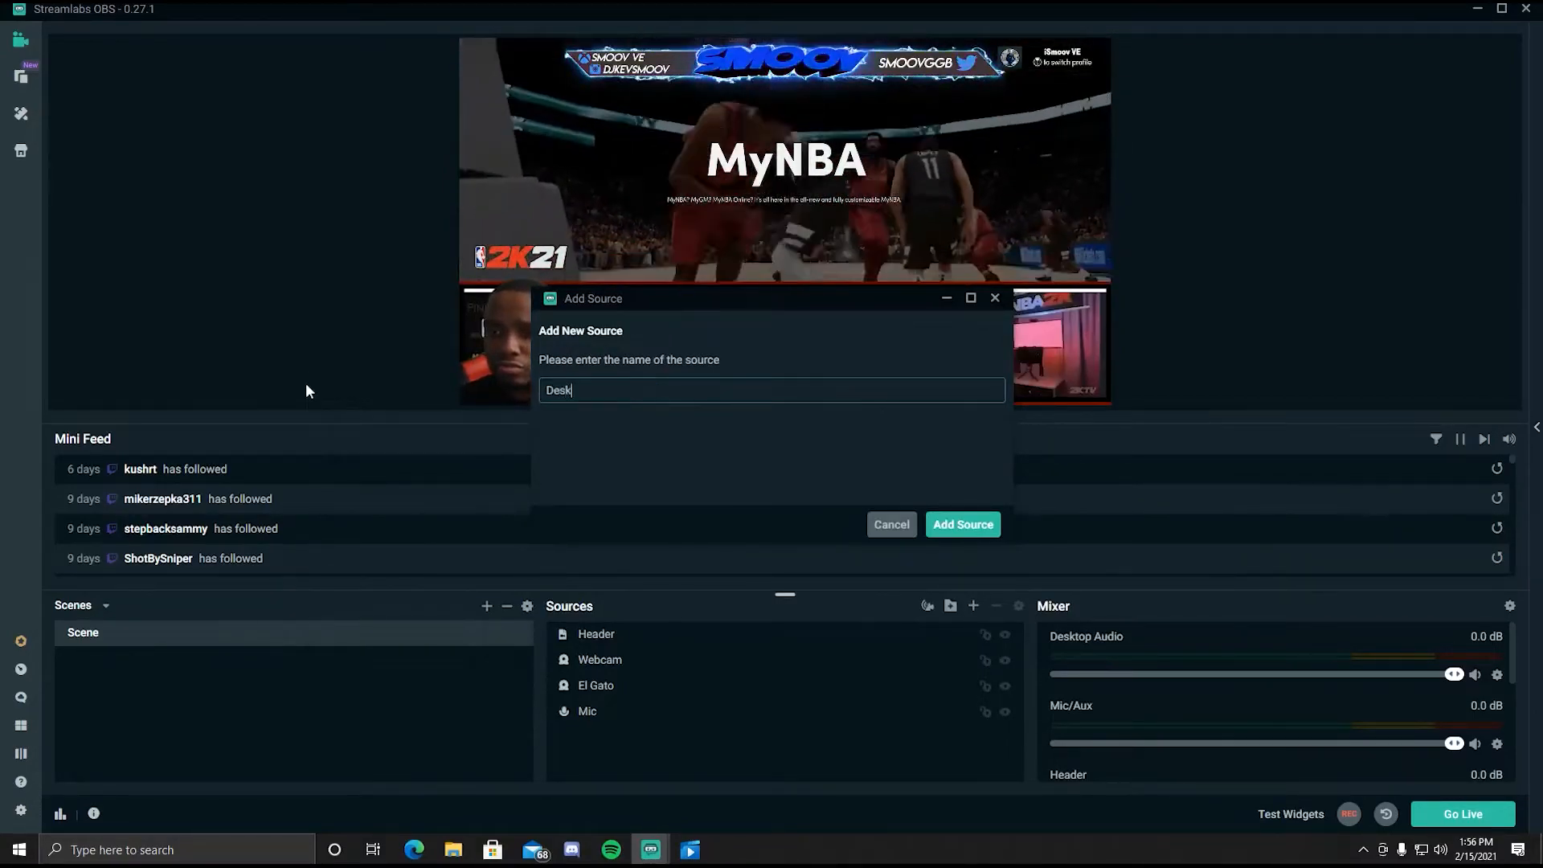
type("top Audio")
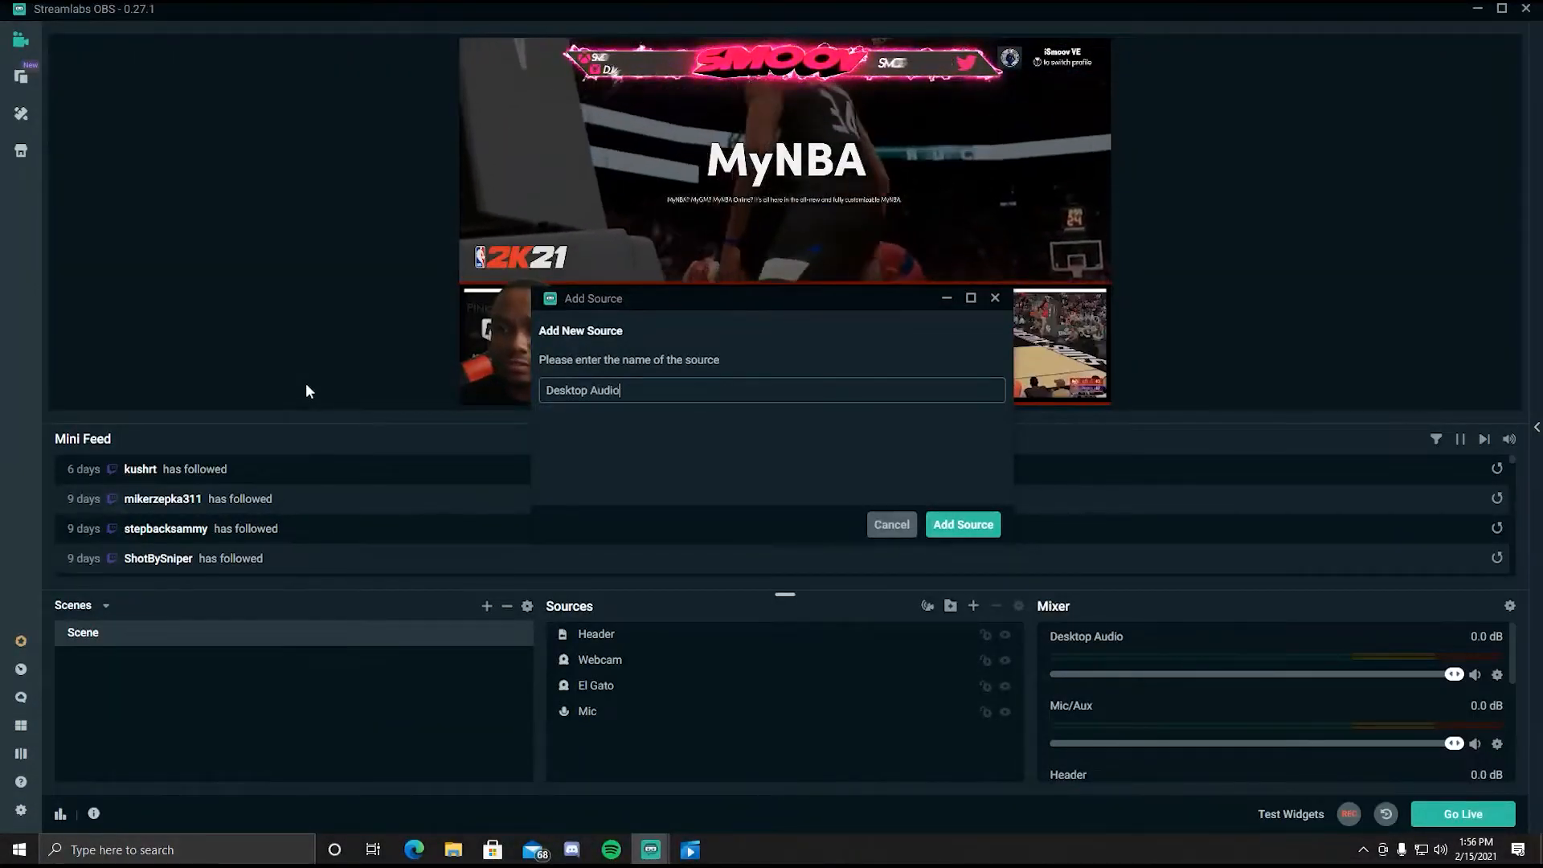
left_click(939, 526)
left_click(847, 304)
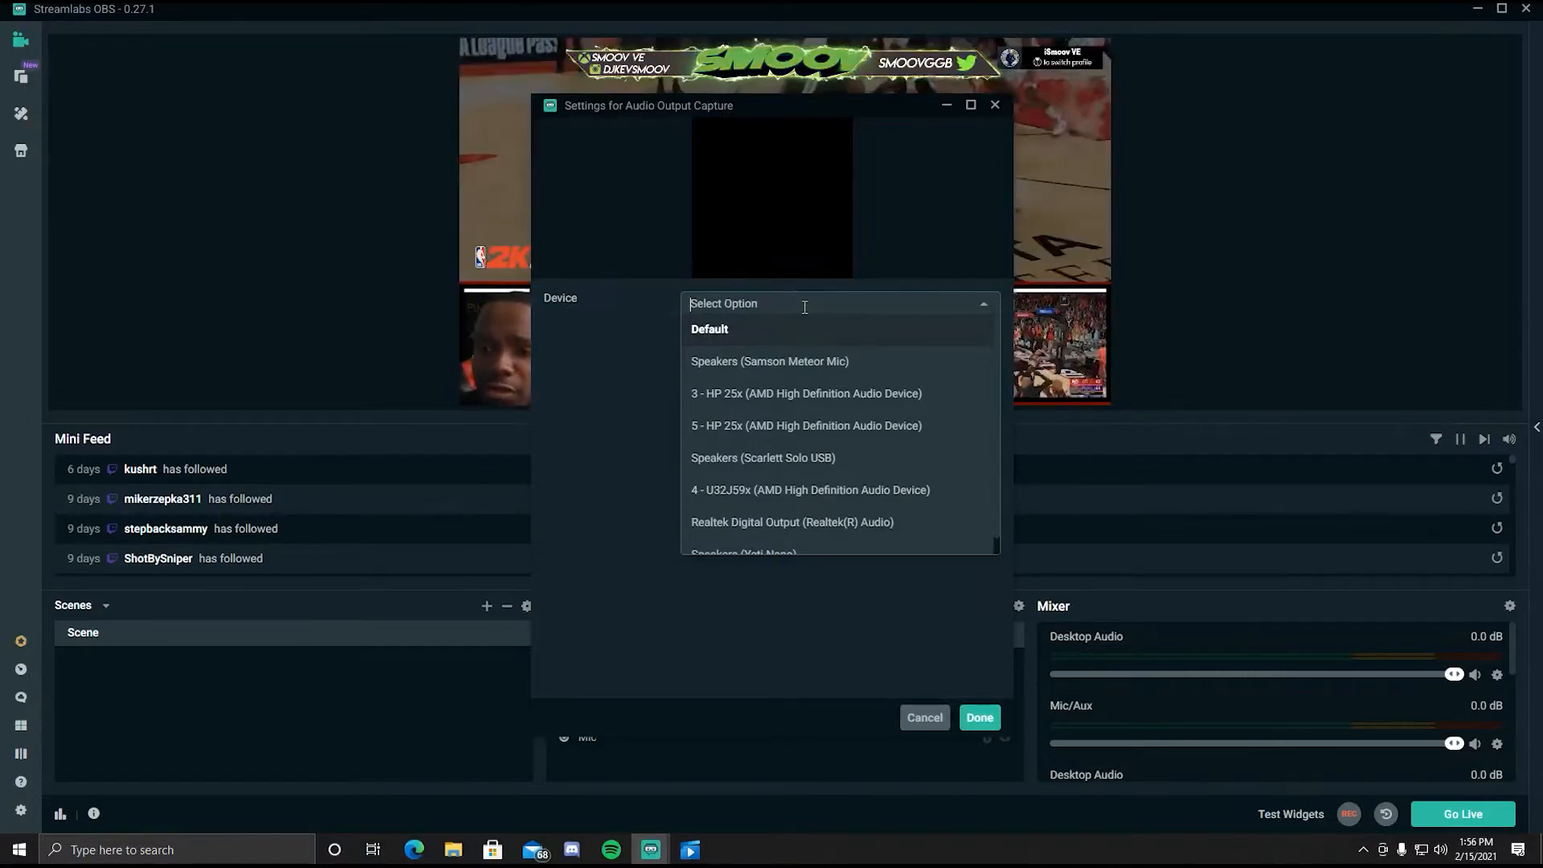
left_click(965, 246)
left_click(984, 717)
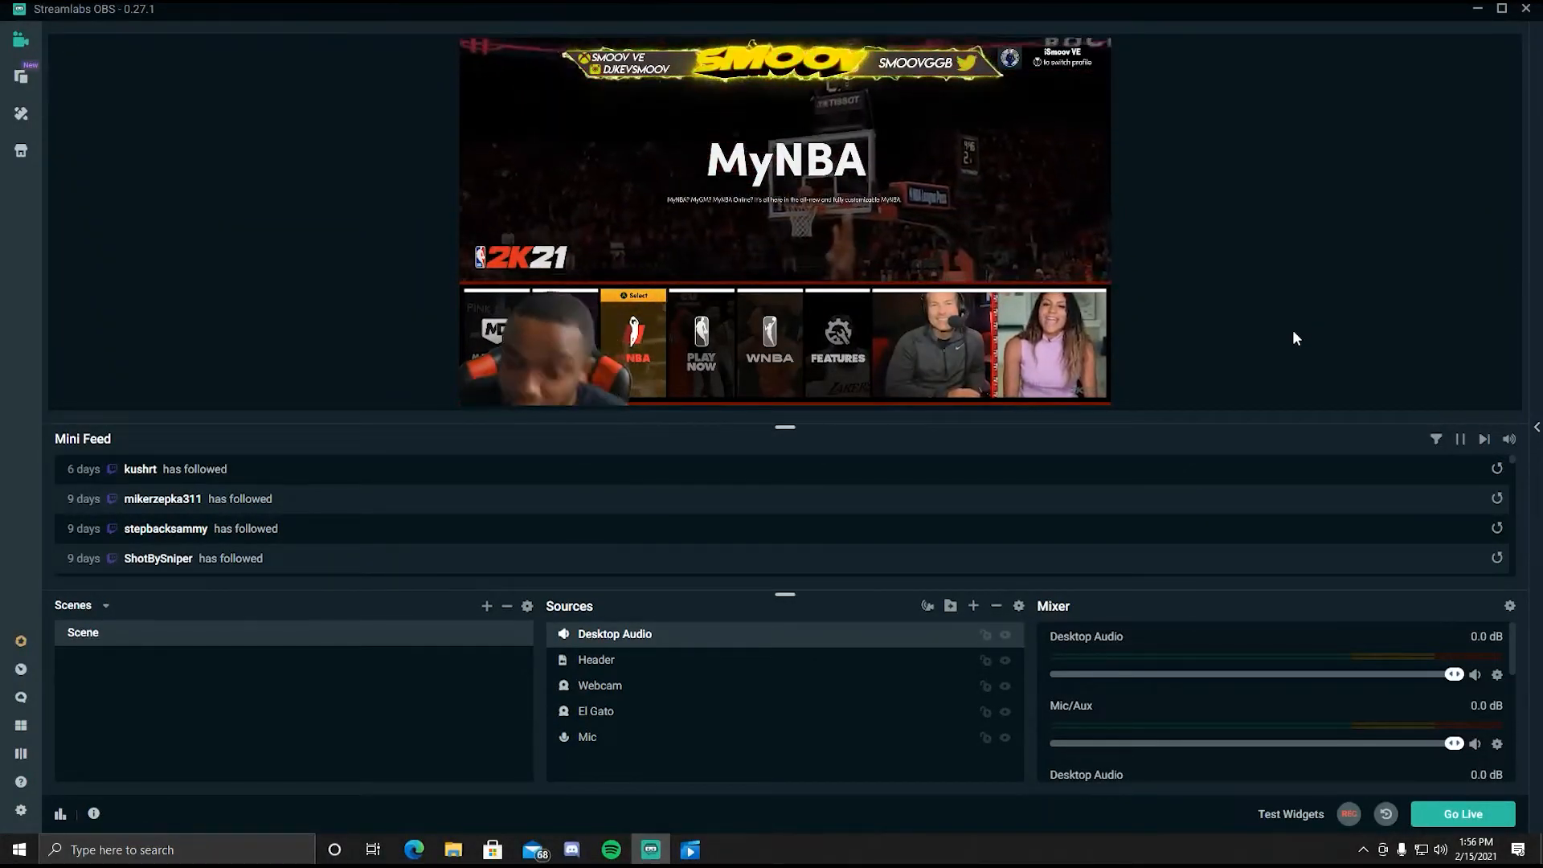
- Look at Spotify as an example of a desktop audio source and return to Streamlabs OBS
left_click(611, 849)
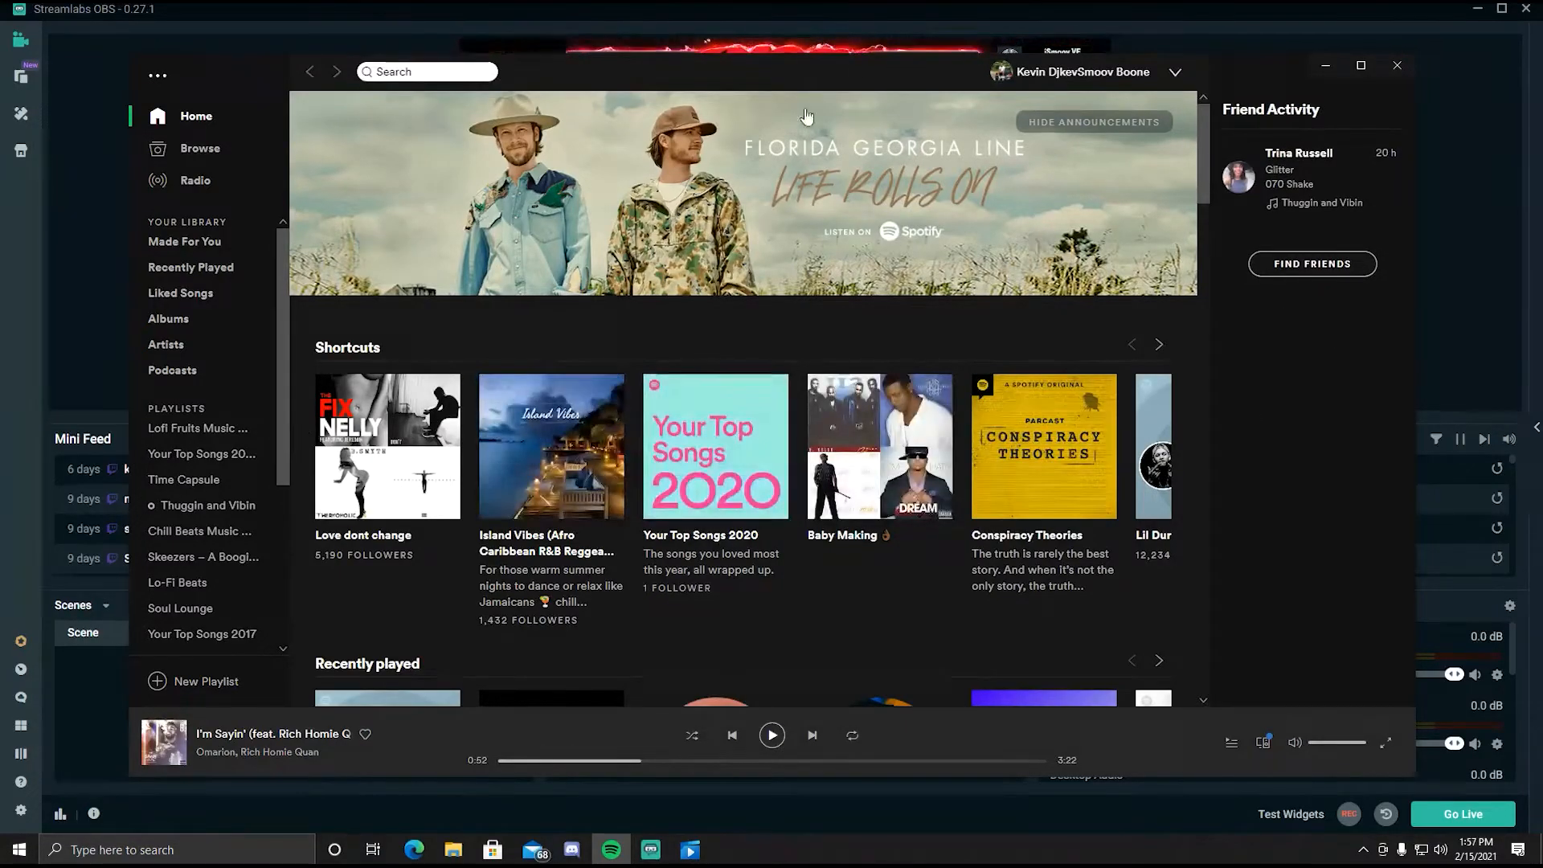
left_click(1005, 13)
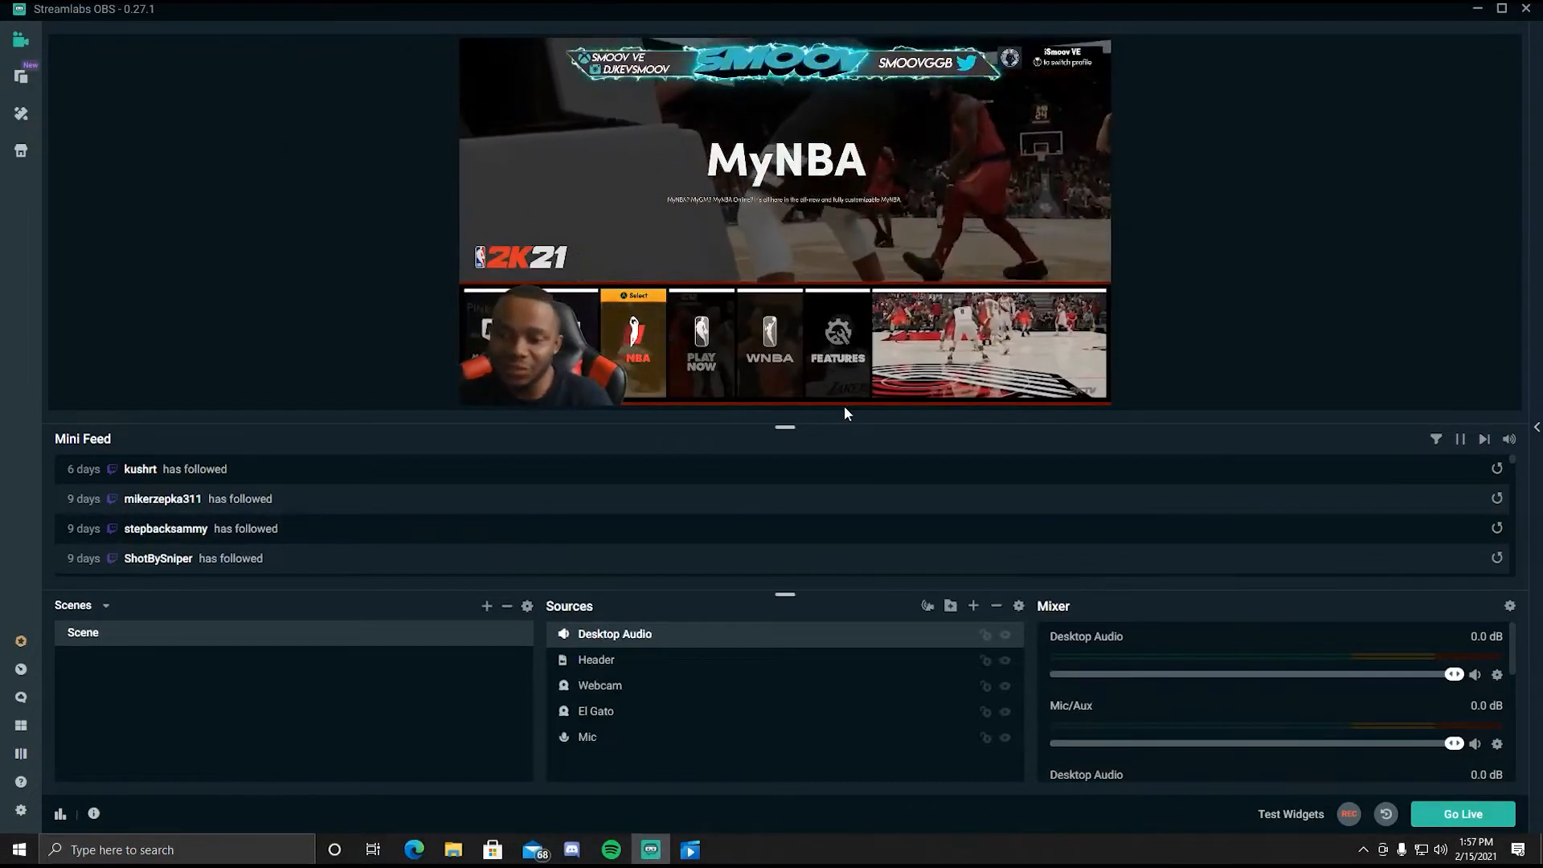
- Enlarge the mixer area and lower the El Gato volume to -24.0 dB
scroll(1171, 711, "down", 1)
scroll(1383, 750, "down", 1)
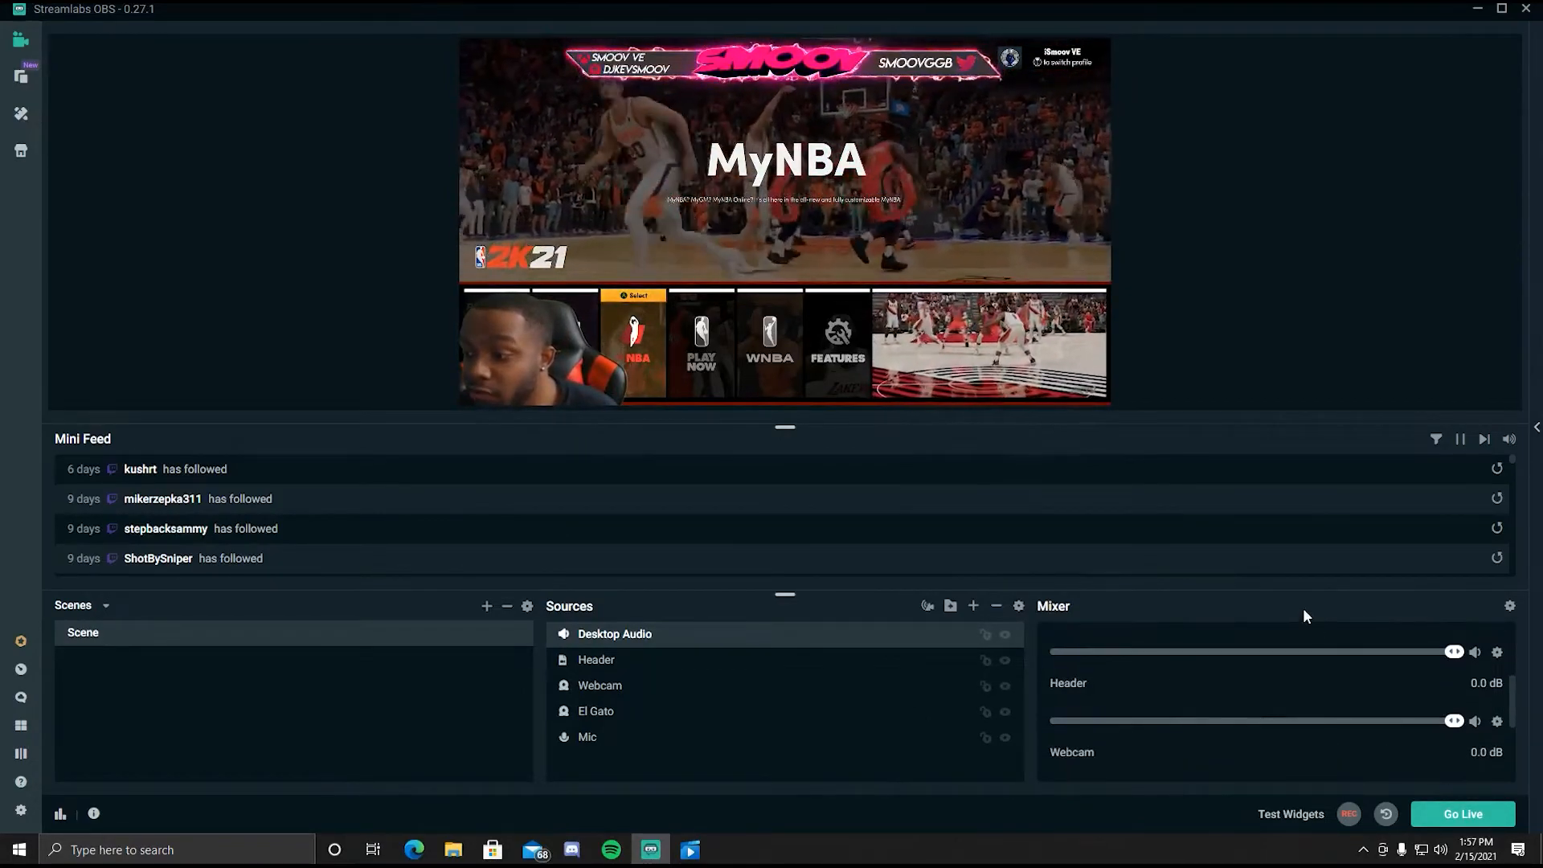
left_click_drag(1281, 592, 1278, 546)
scroll(1268, 727, "down", 1)
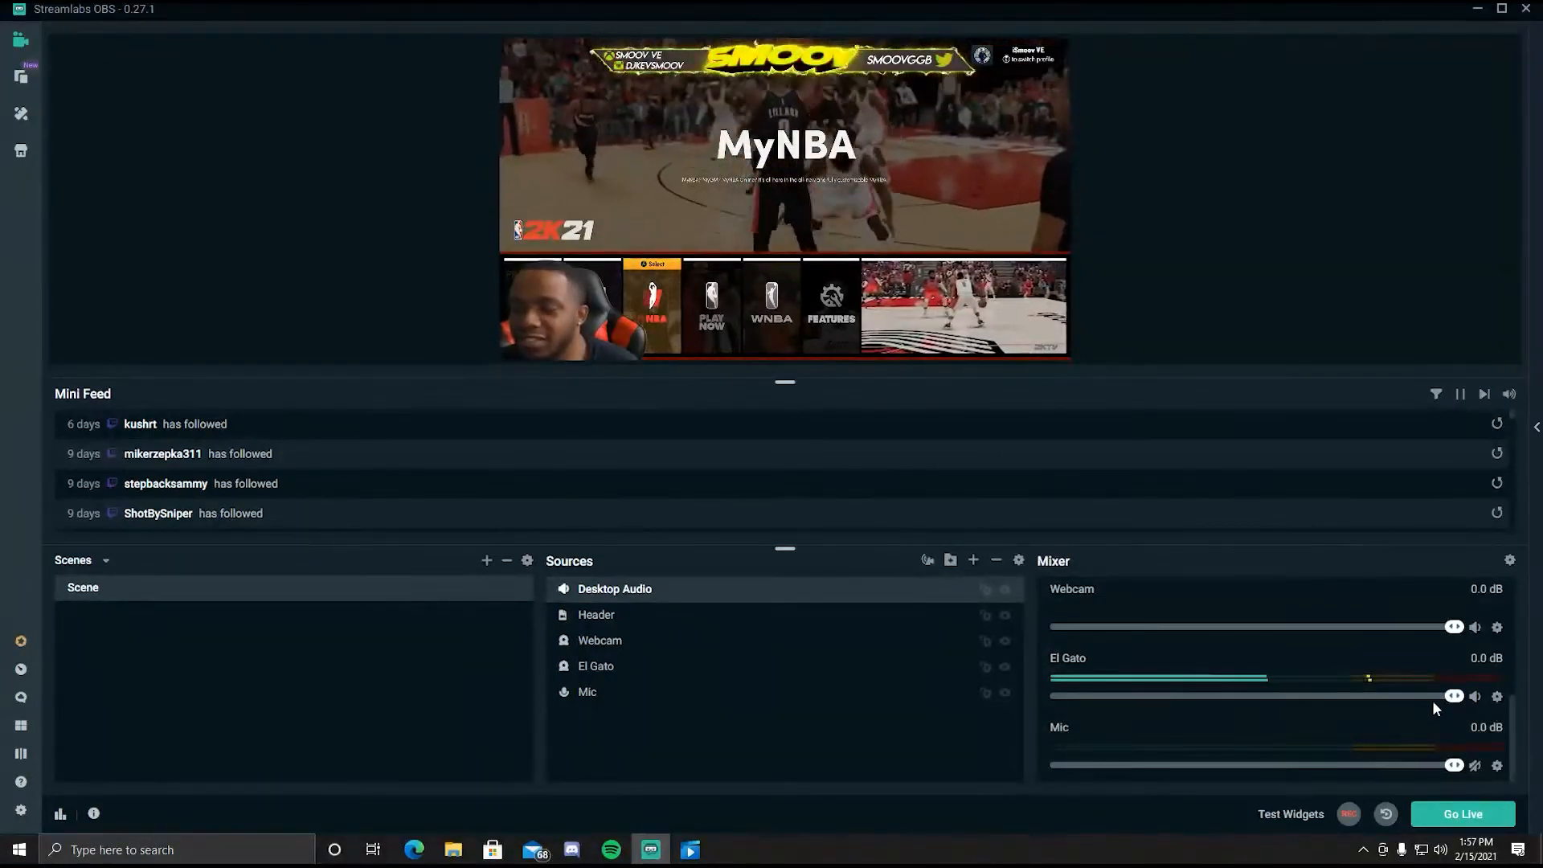
left_click_drag(1438, 699, 1189, 708)
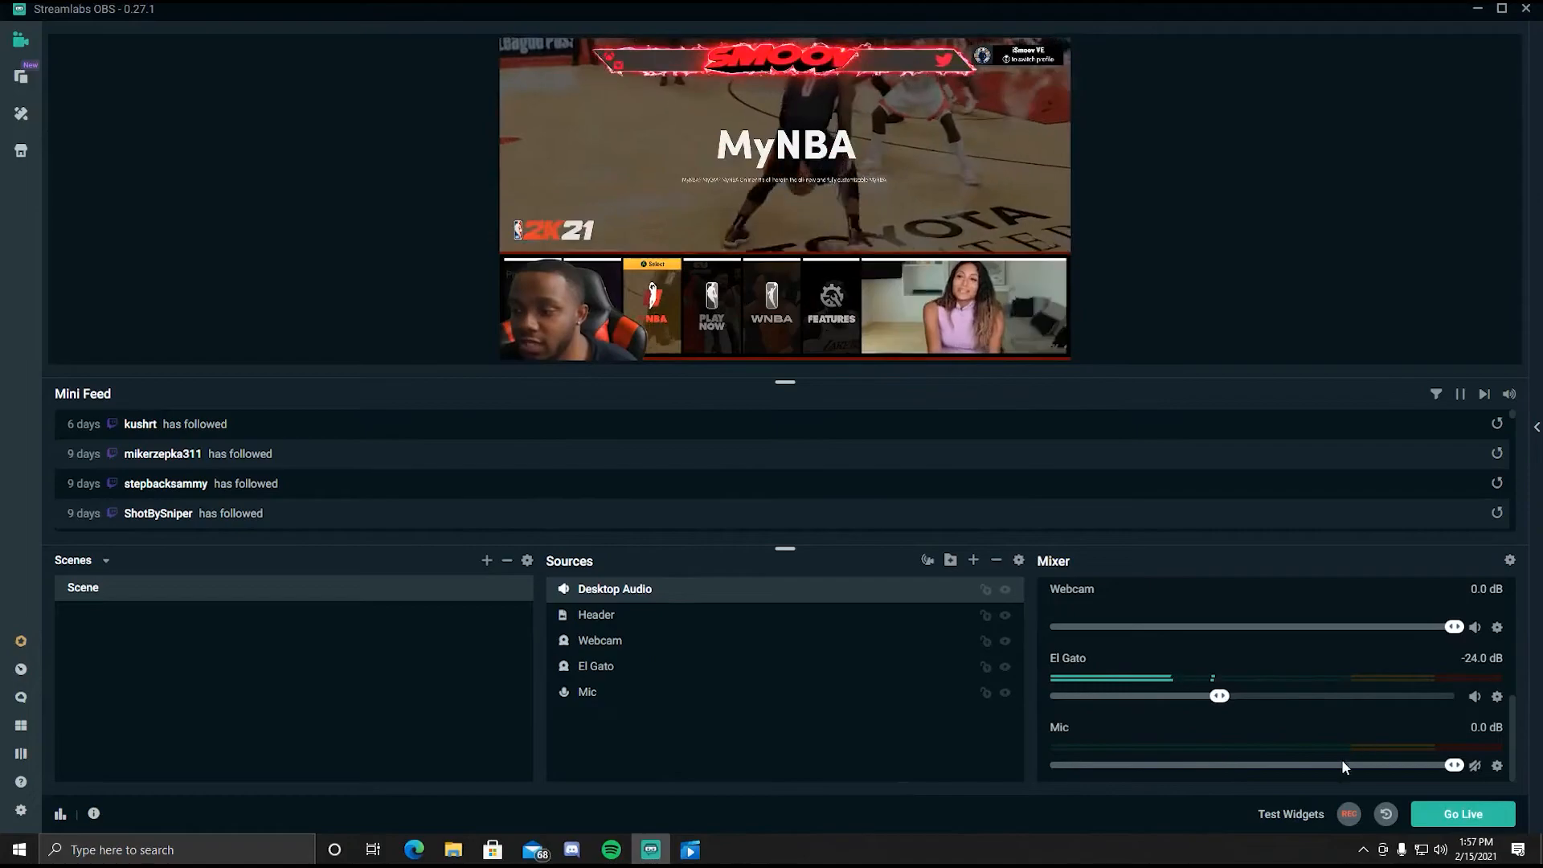
- Hide the Webcam and Header audio channels from the mixer
scroll(1256, 697, "up", 2)
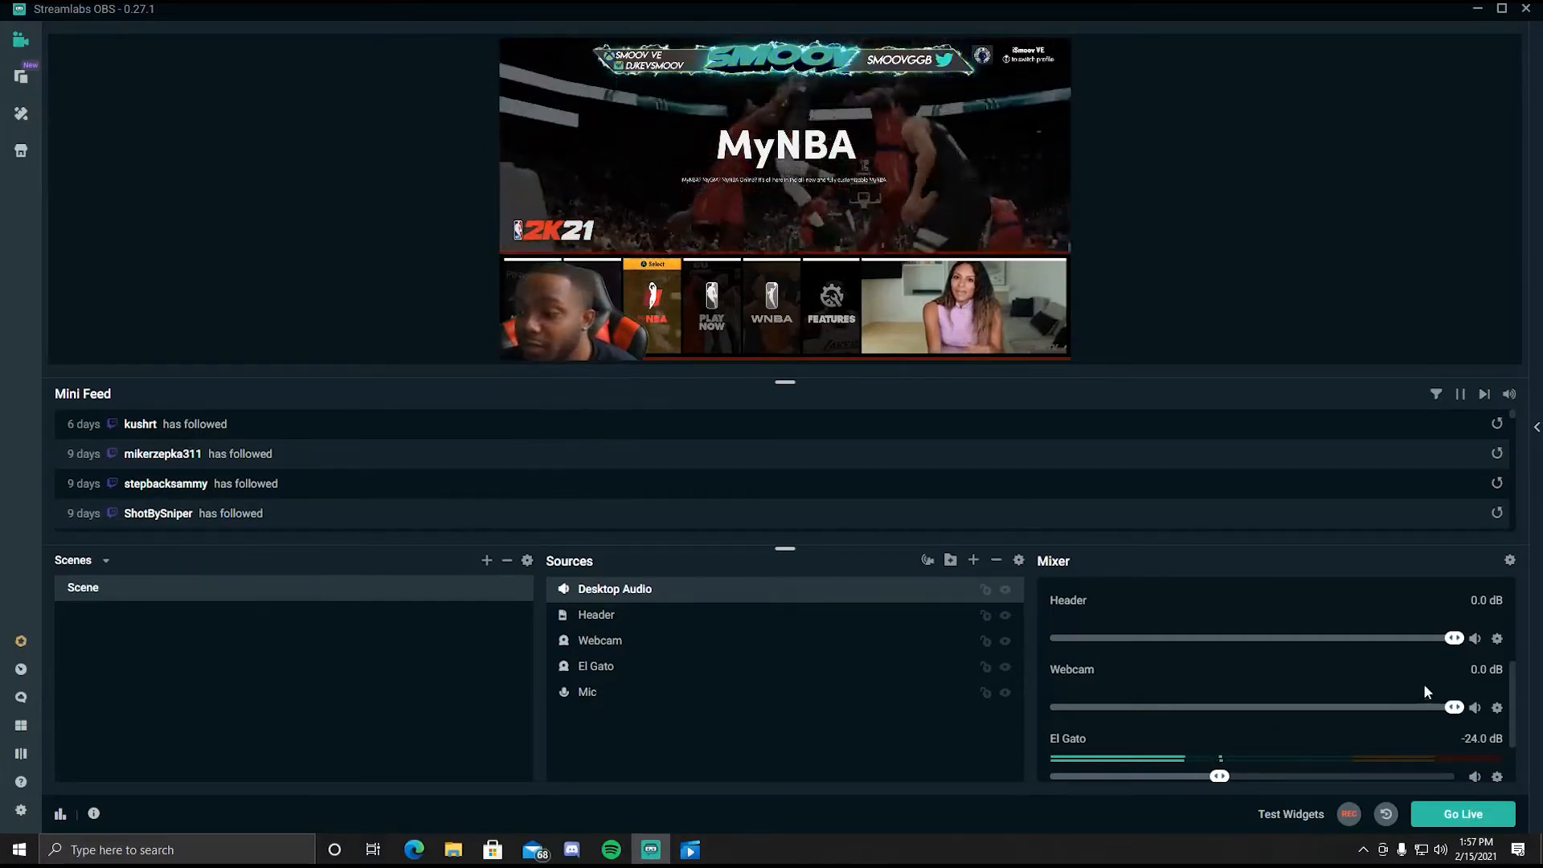
left_click(1498, 709)
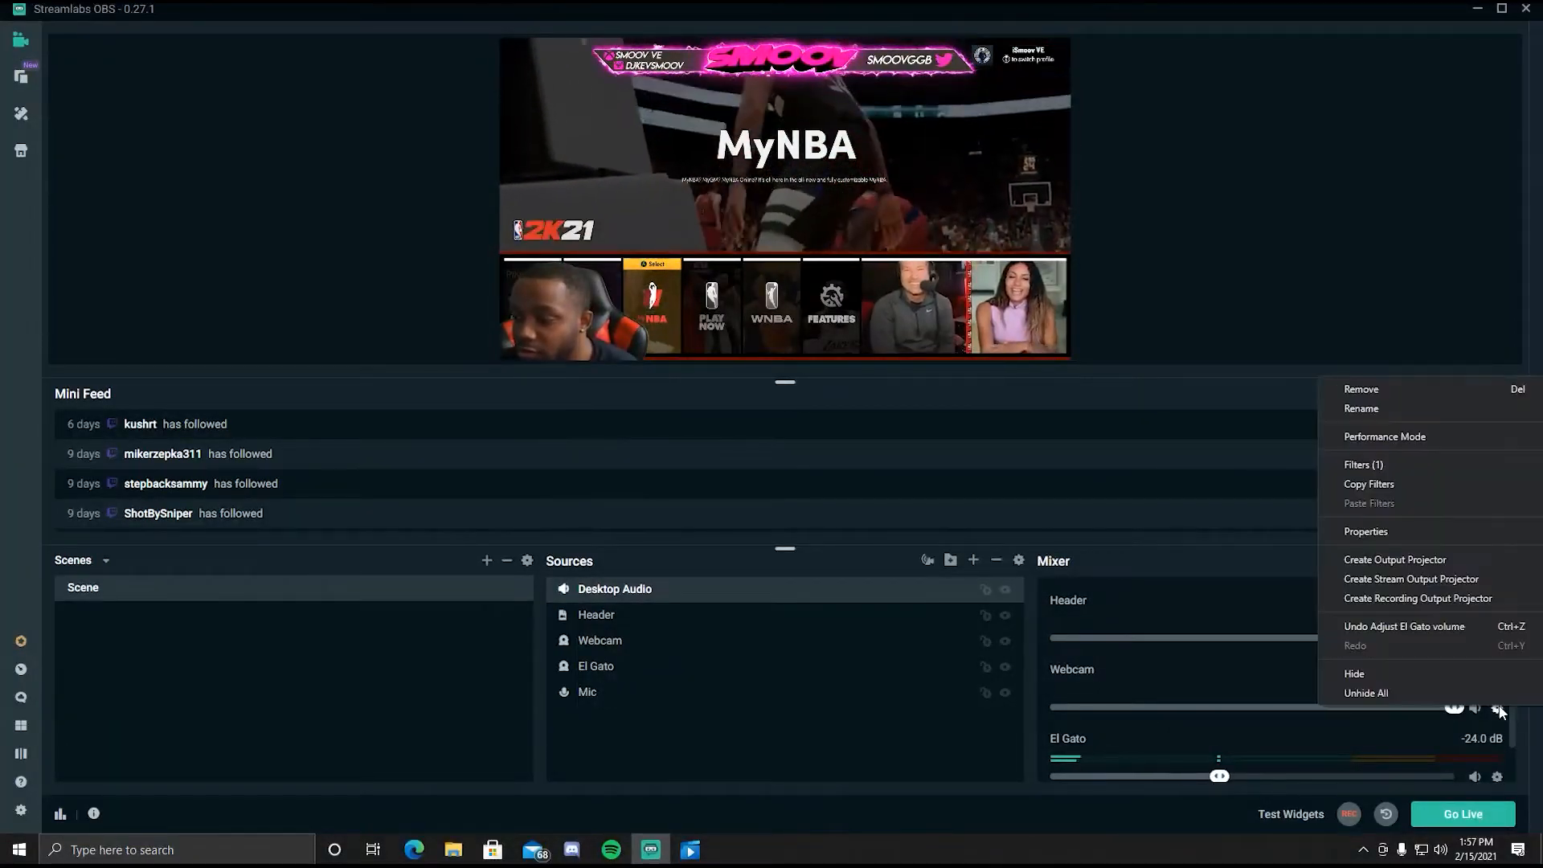
left_click(1392, 675)
scroll(1266, 693, "up", 2)
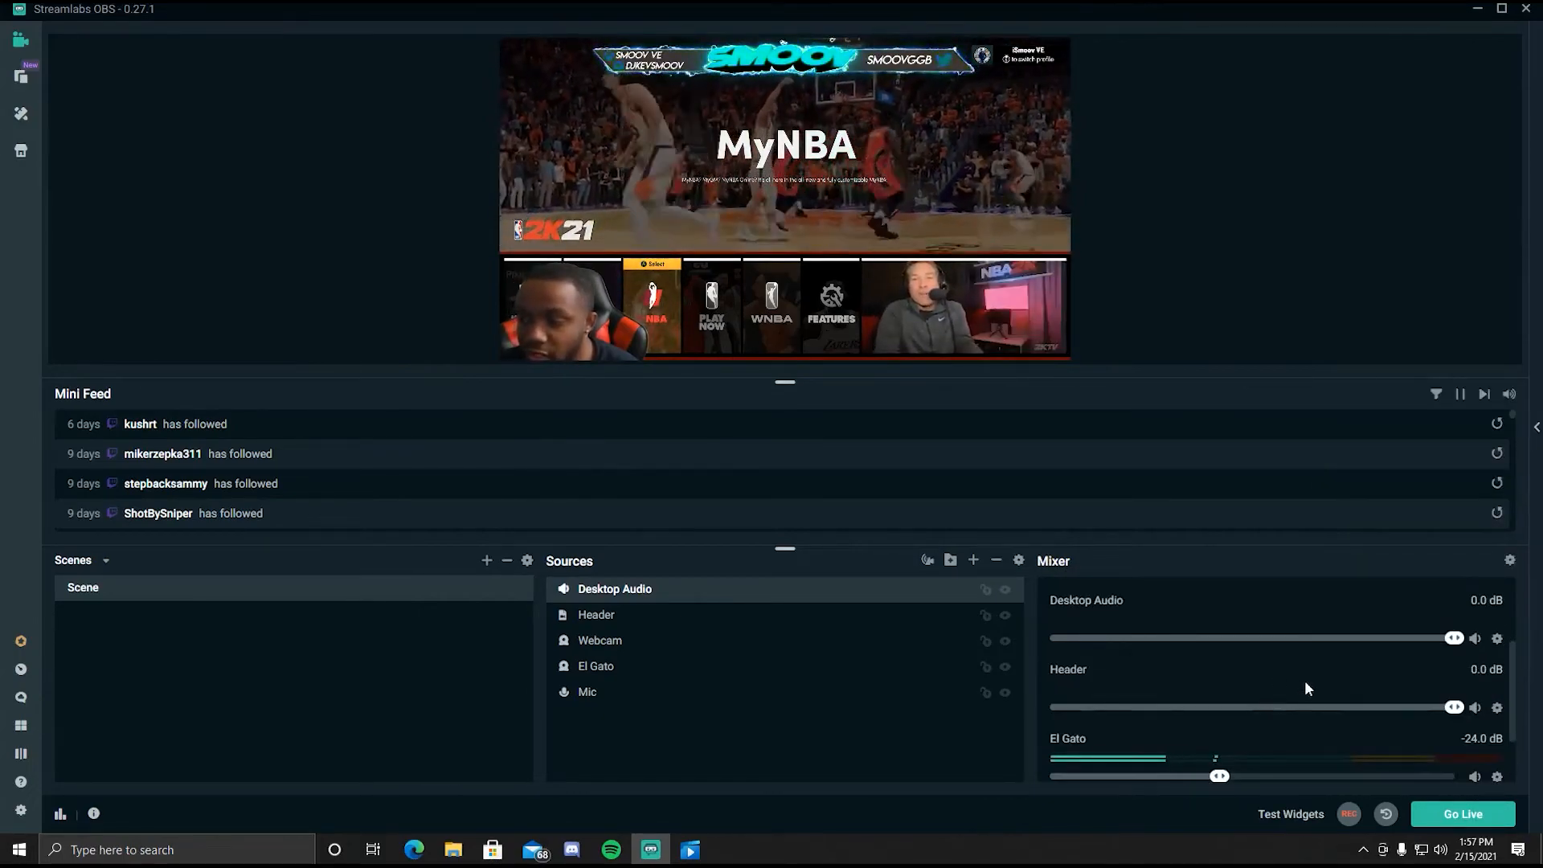
left_click(1498, 709)
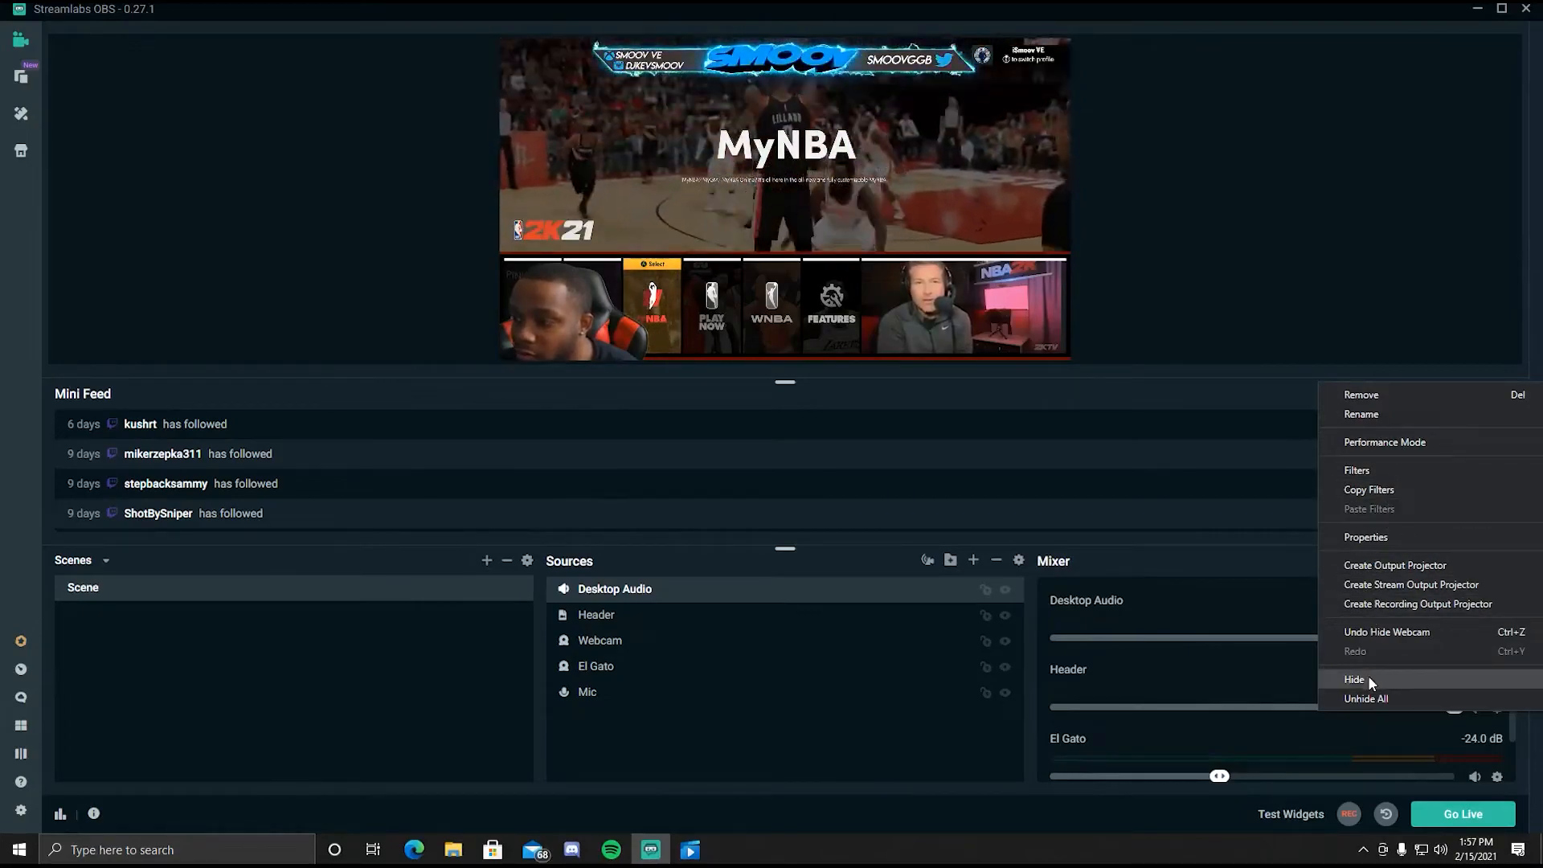
left_click(1368, 680)
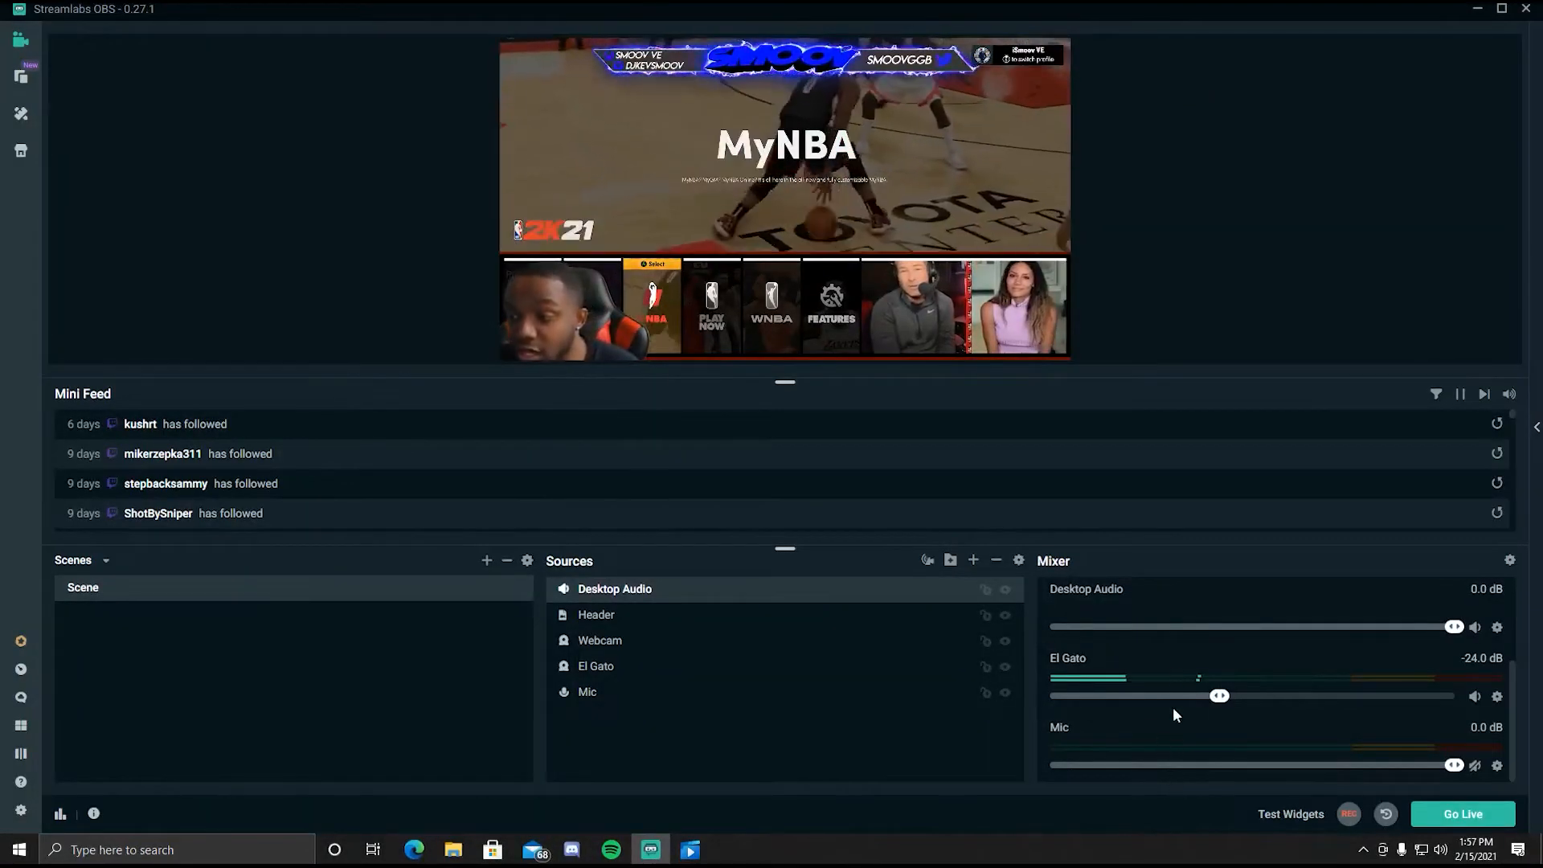
- Lower the volume of the added Desktop Audio source, listed below Mic/Aux in the mixer, to -19.6 dB
scroll(1378, 658, "up", 1)
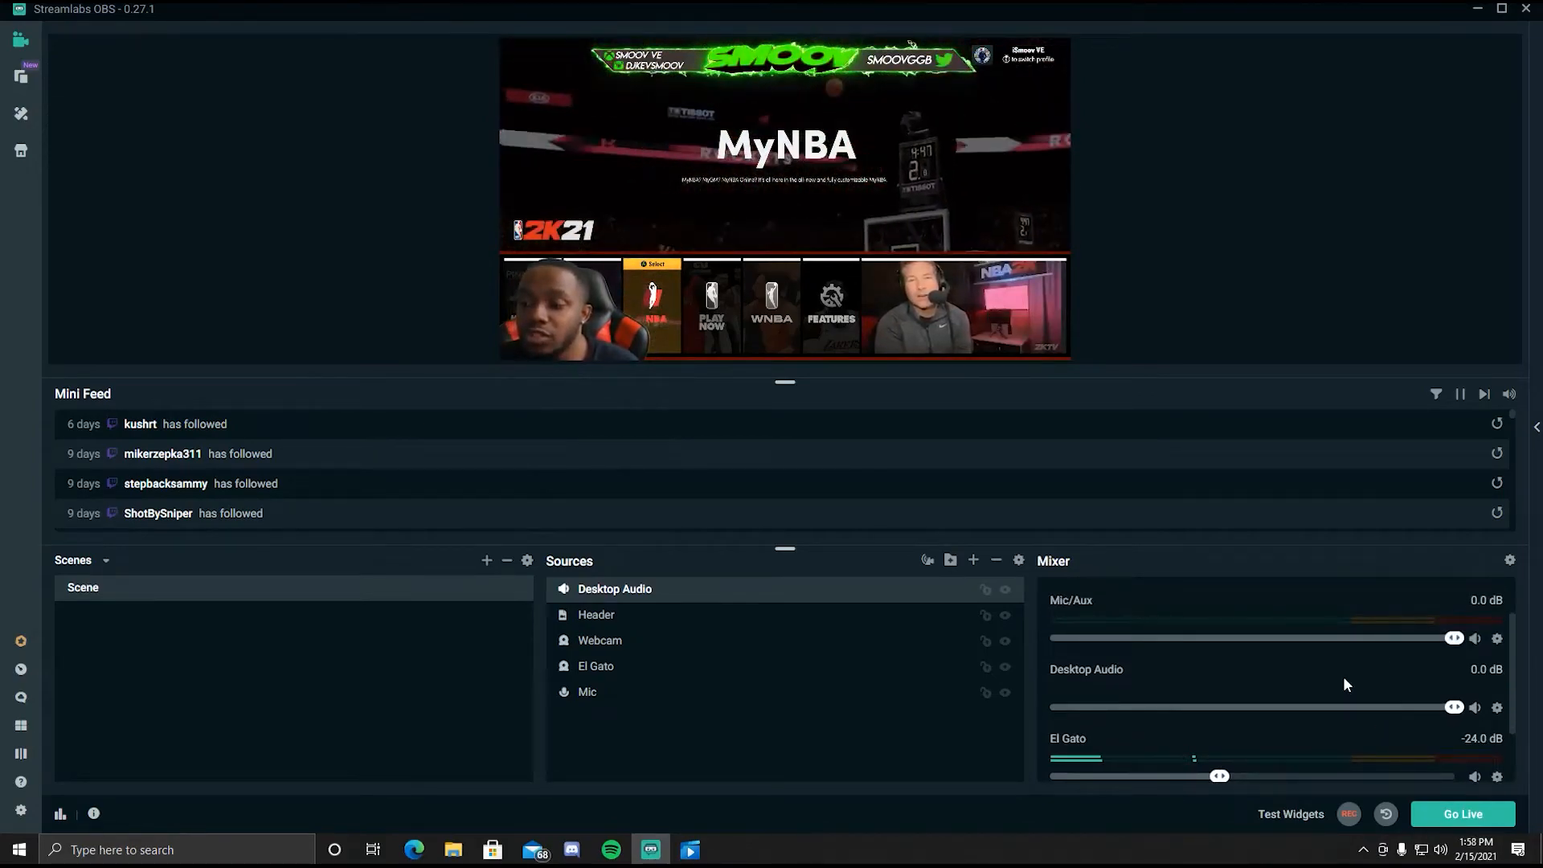
scroll(1338, 690, "up", 1)
scroll(1367, 696, "down", 2)
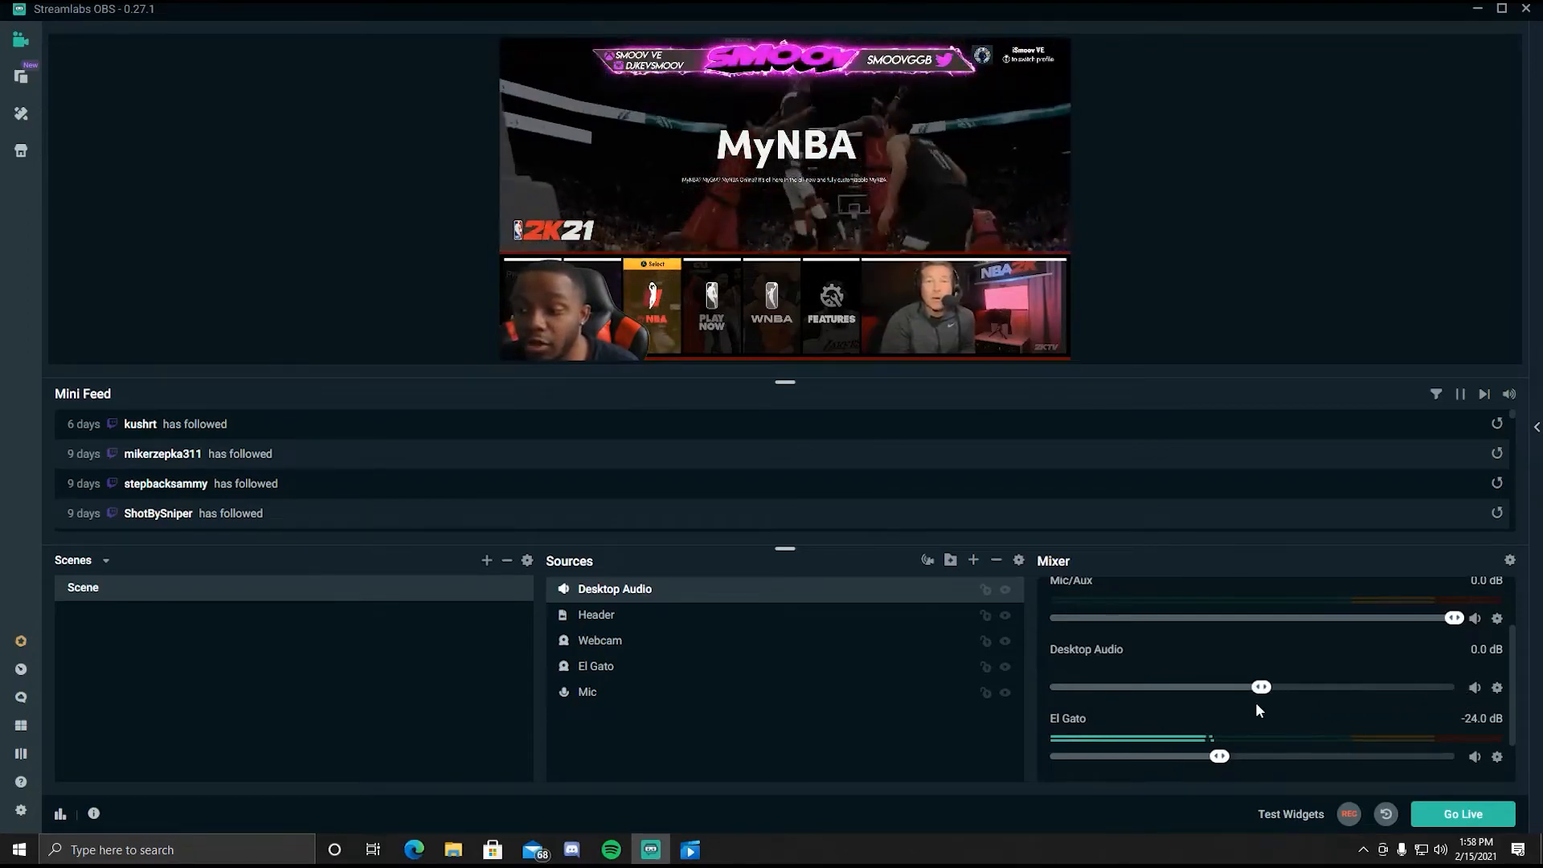
left_click_drag(1256, 702, 1255, 701)
scroll(1324, 681, "up", 1)
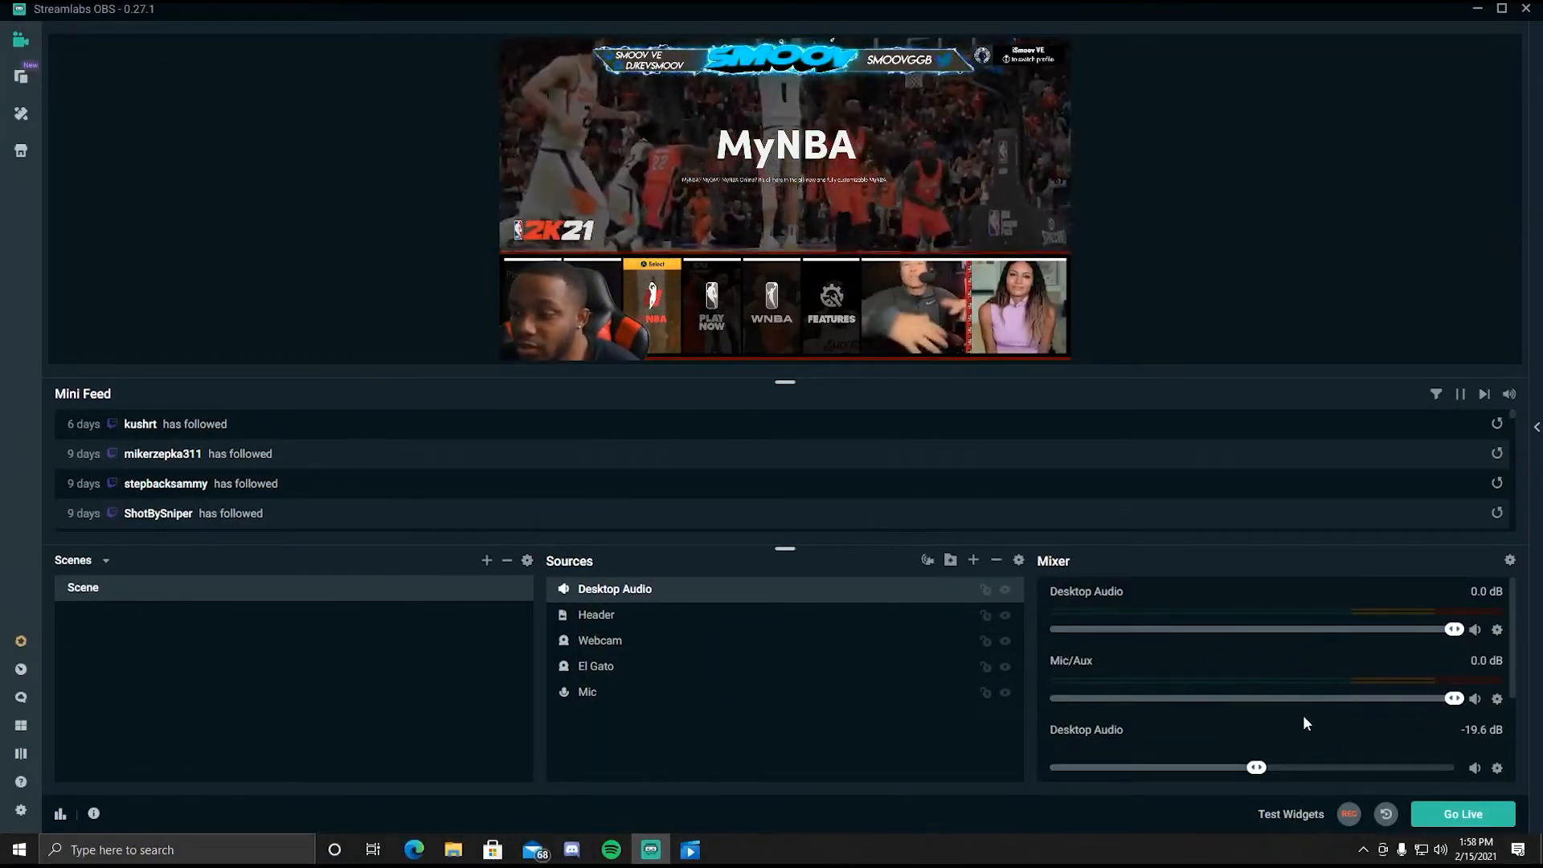
scroll(1238, 700, "down", 2)
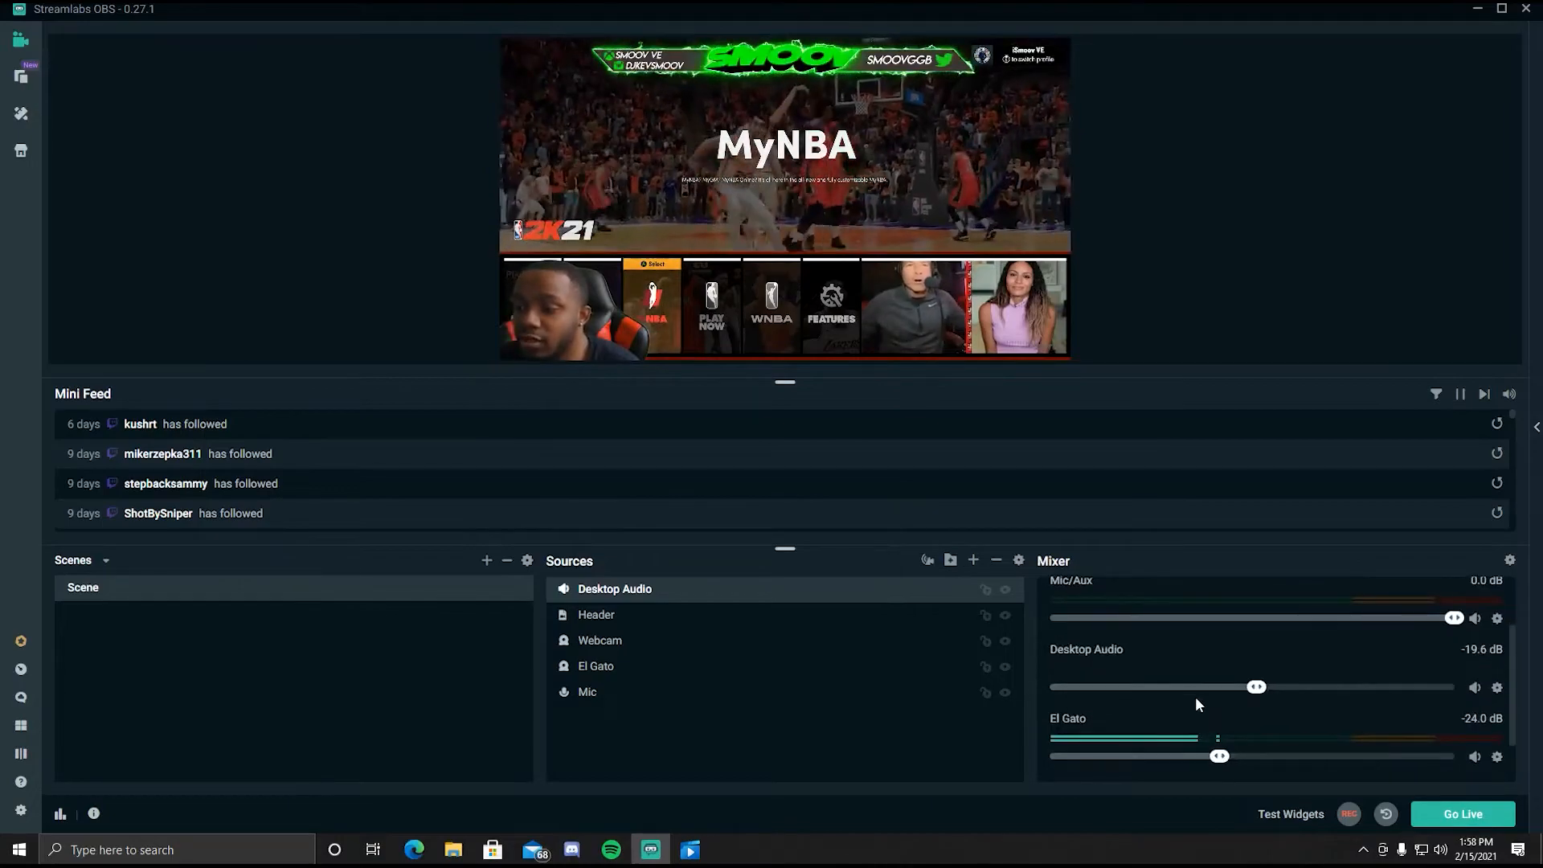
- Hide the added Desktop Audio source (-19.6 dB) and the Mic/Aux channel from the mixer
right_click(1486, 685)
left_click(1396, 653)
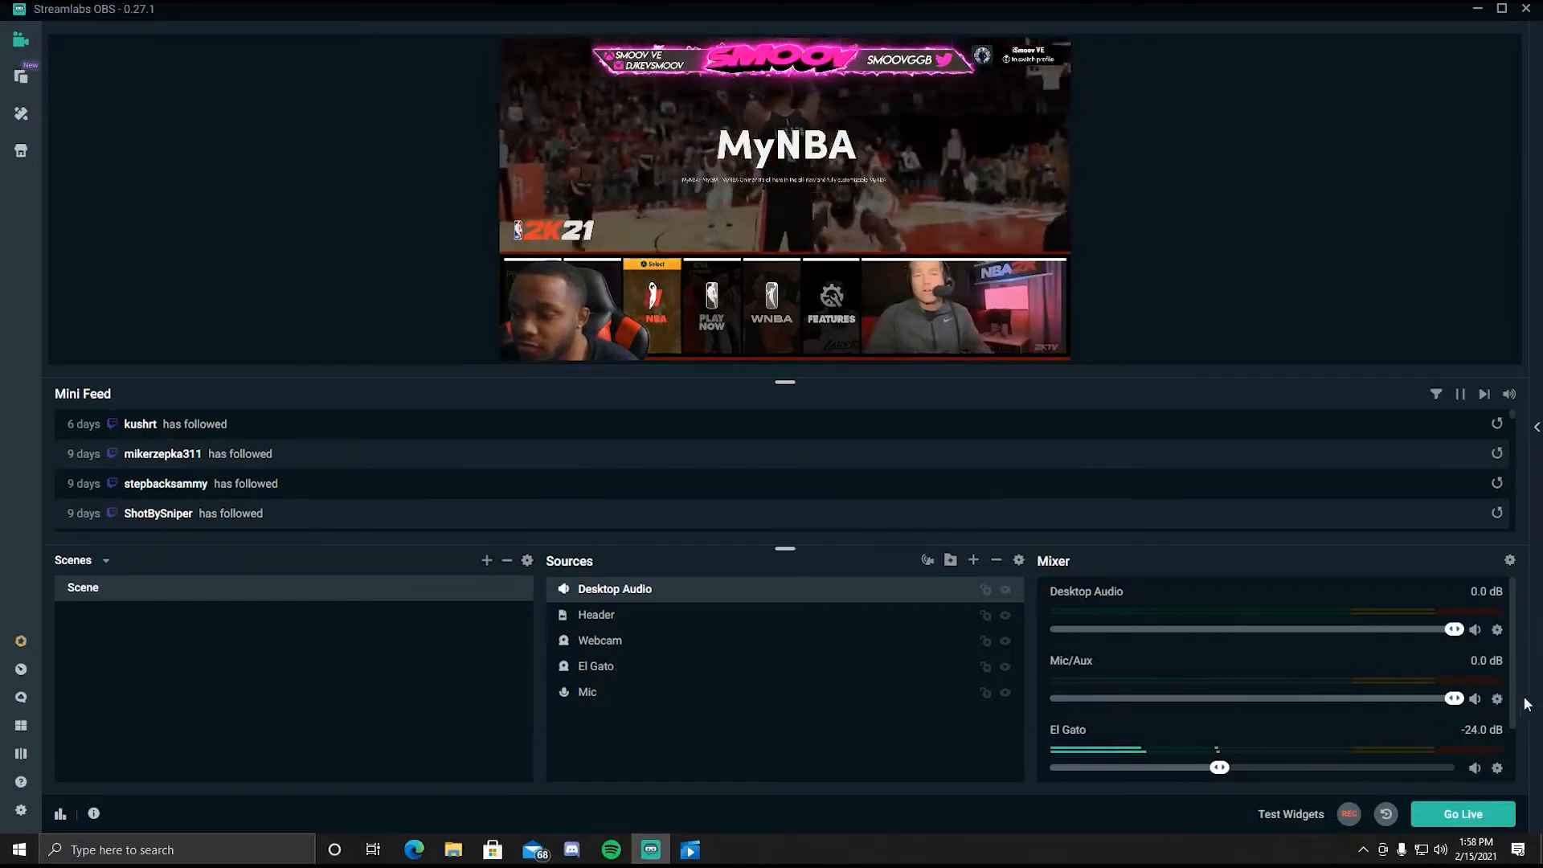
right_click(1495, 711)
left_click(1398, 656)
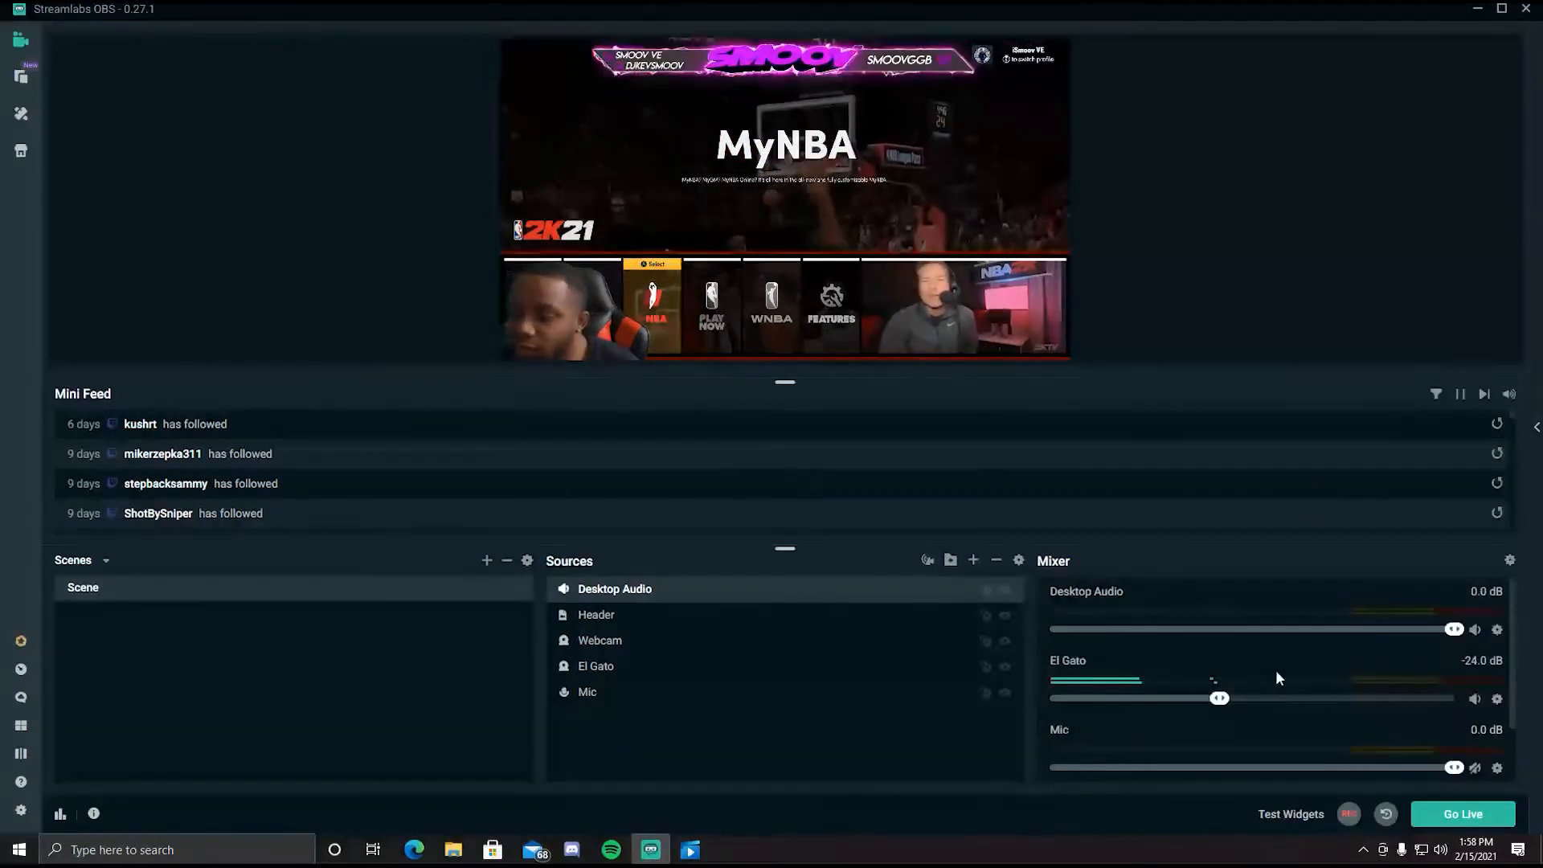
- Add an Alertbox widget as a new source named Alertbox, keeping its default 800 by 600 size and alert settings
left_click(973, 561)
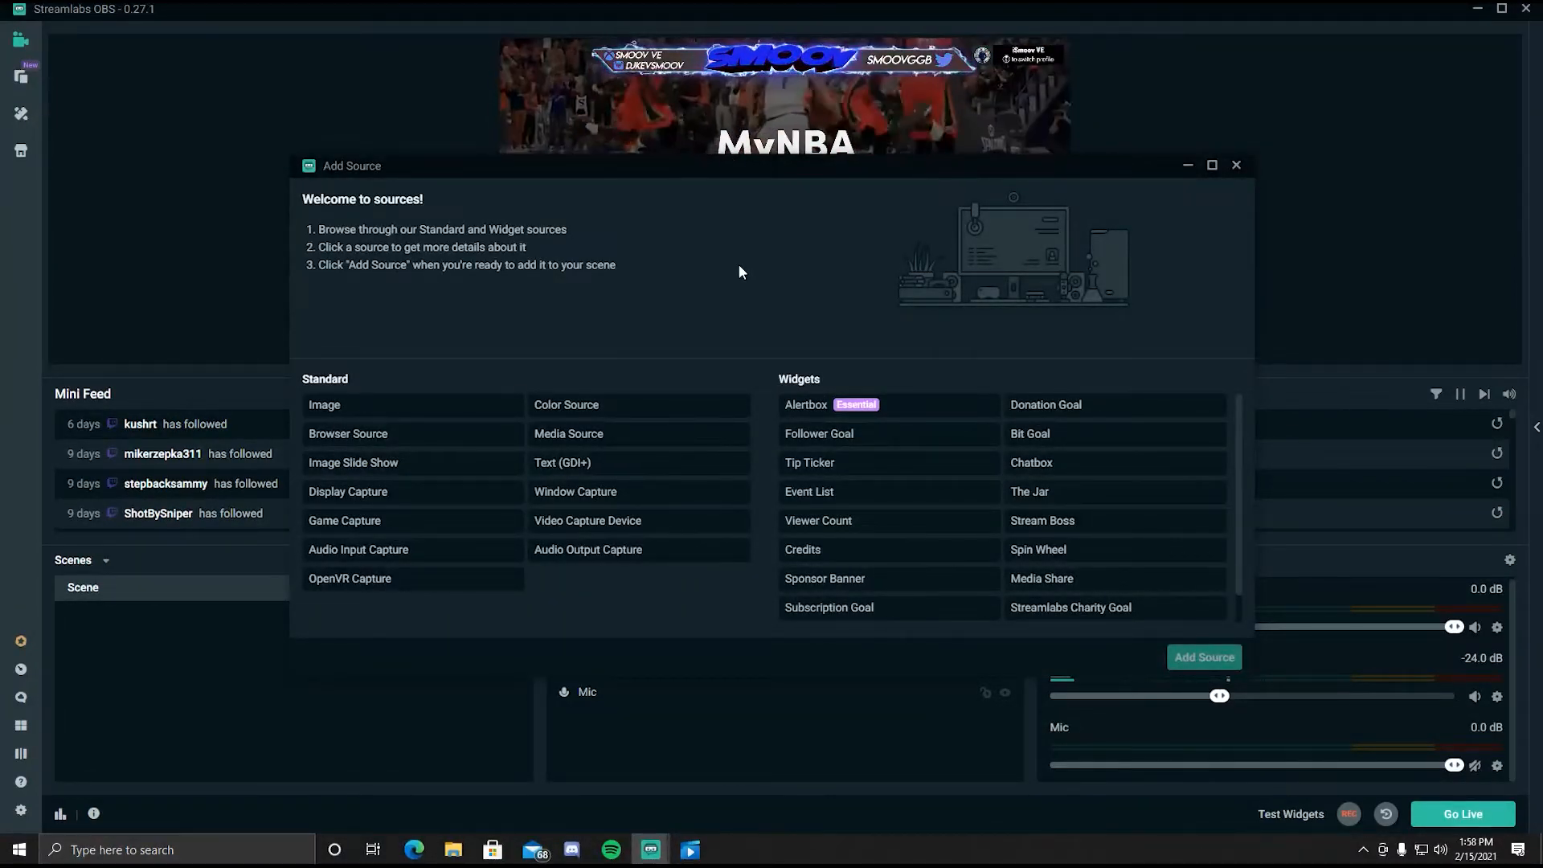
left_click(804, 406)
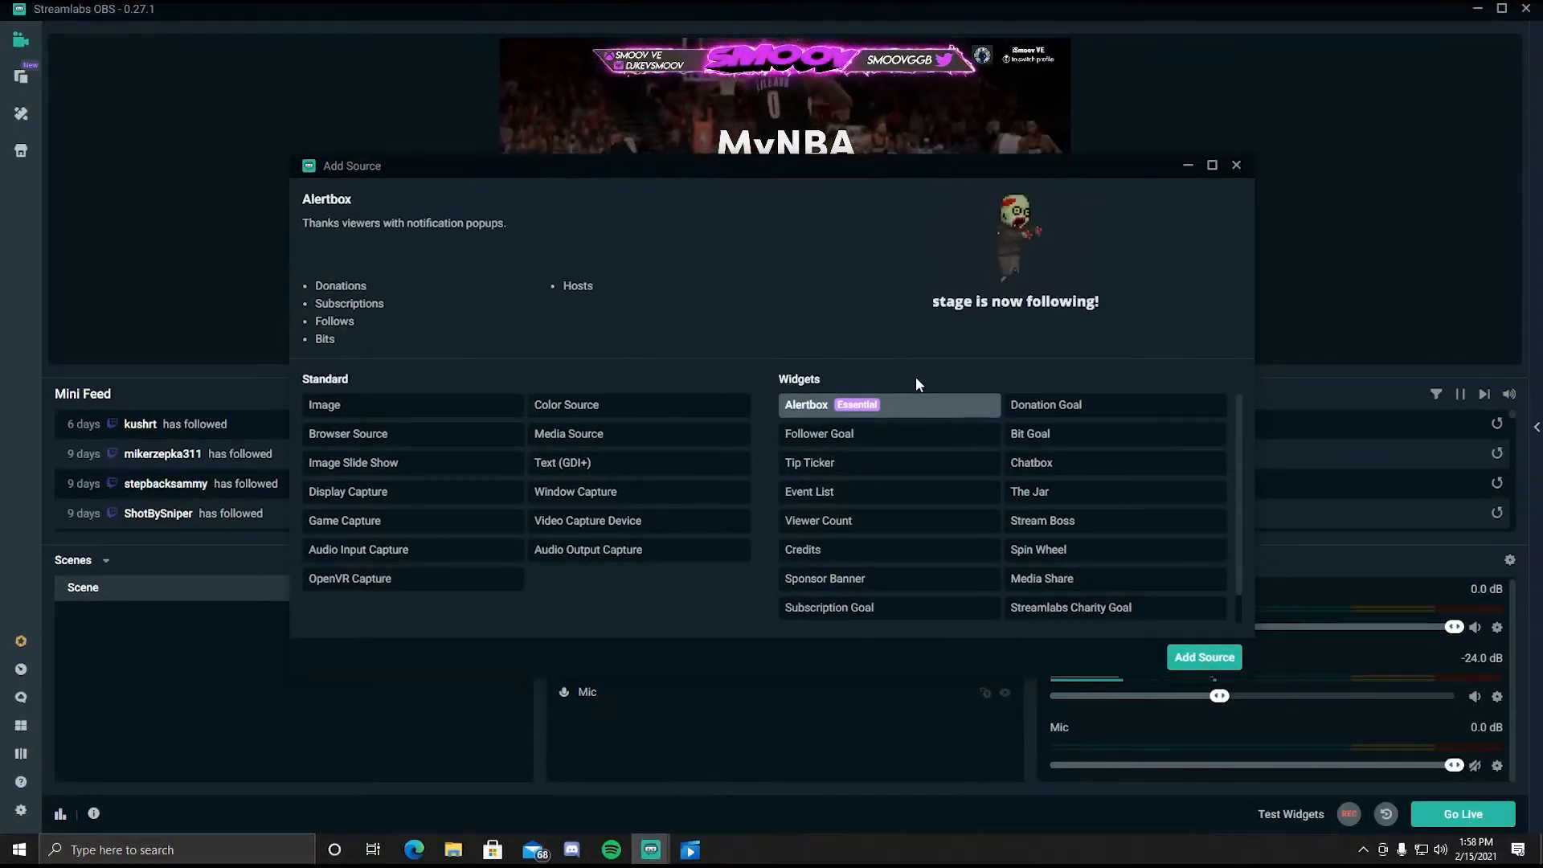
left_click(1221, 659)
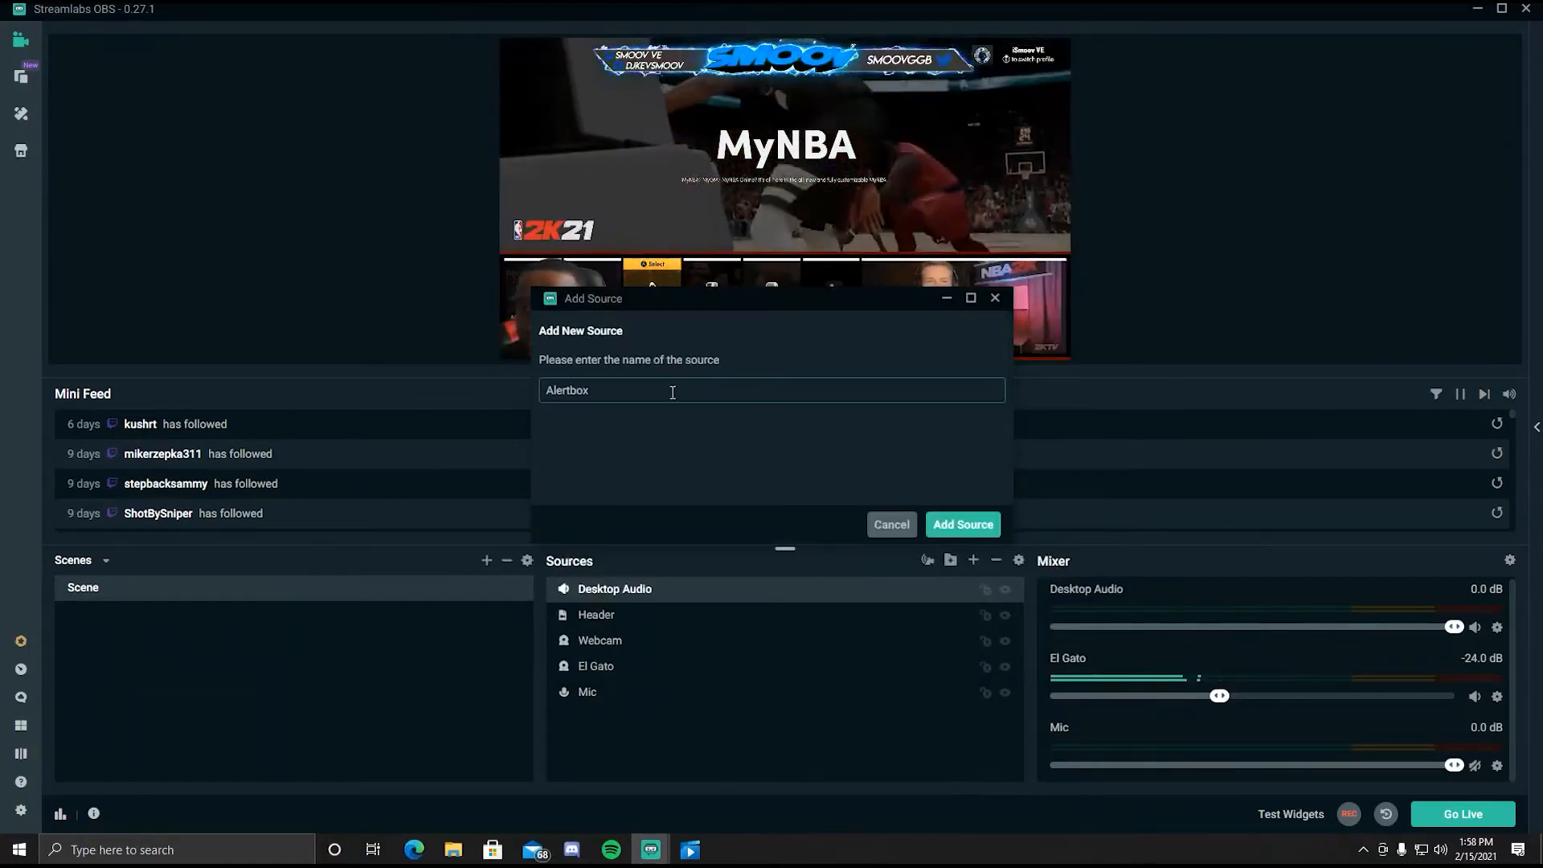
left_click(964, 524)
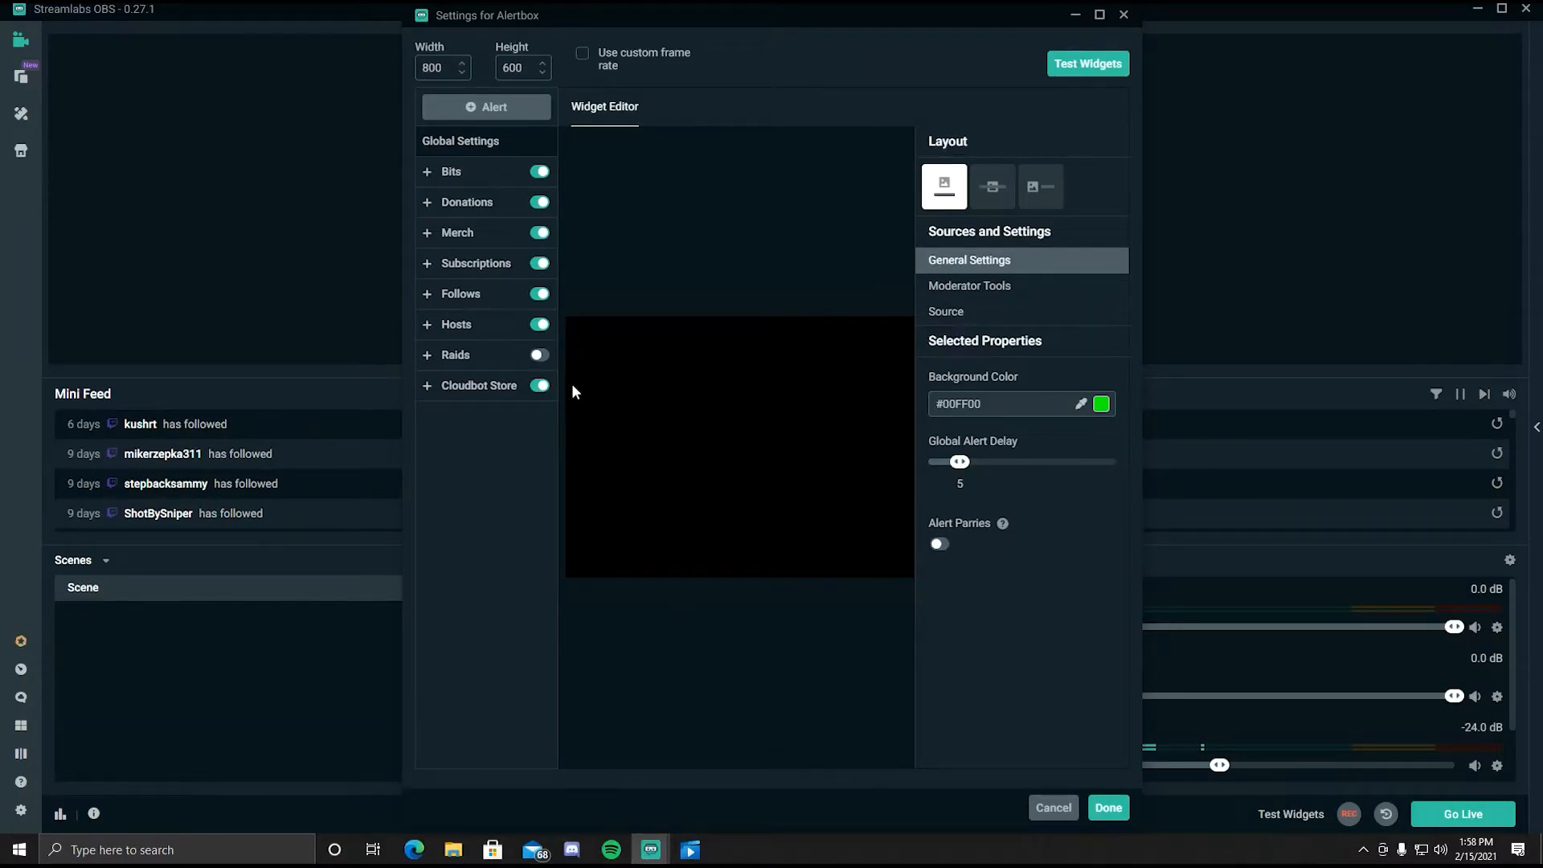
left_click(1116, 810)
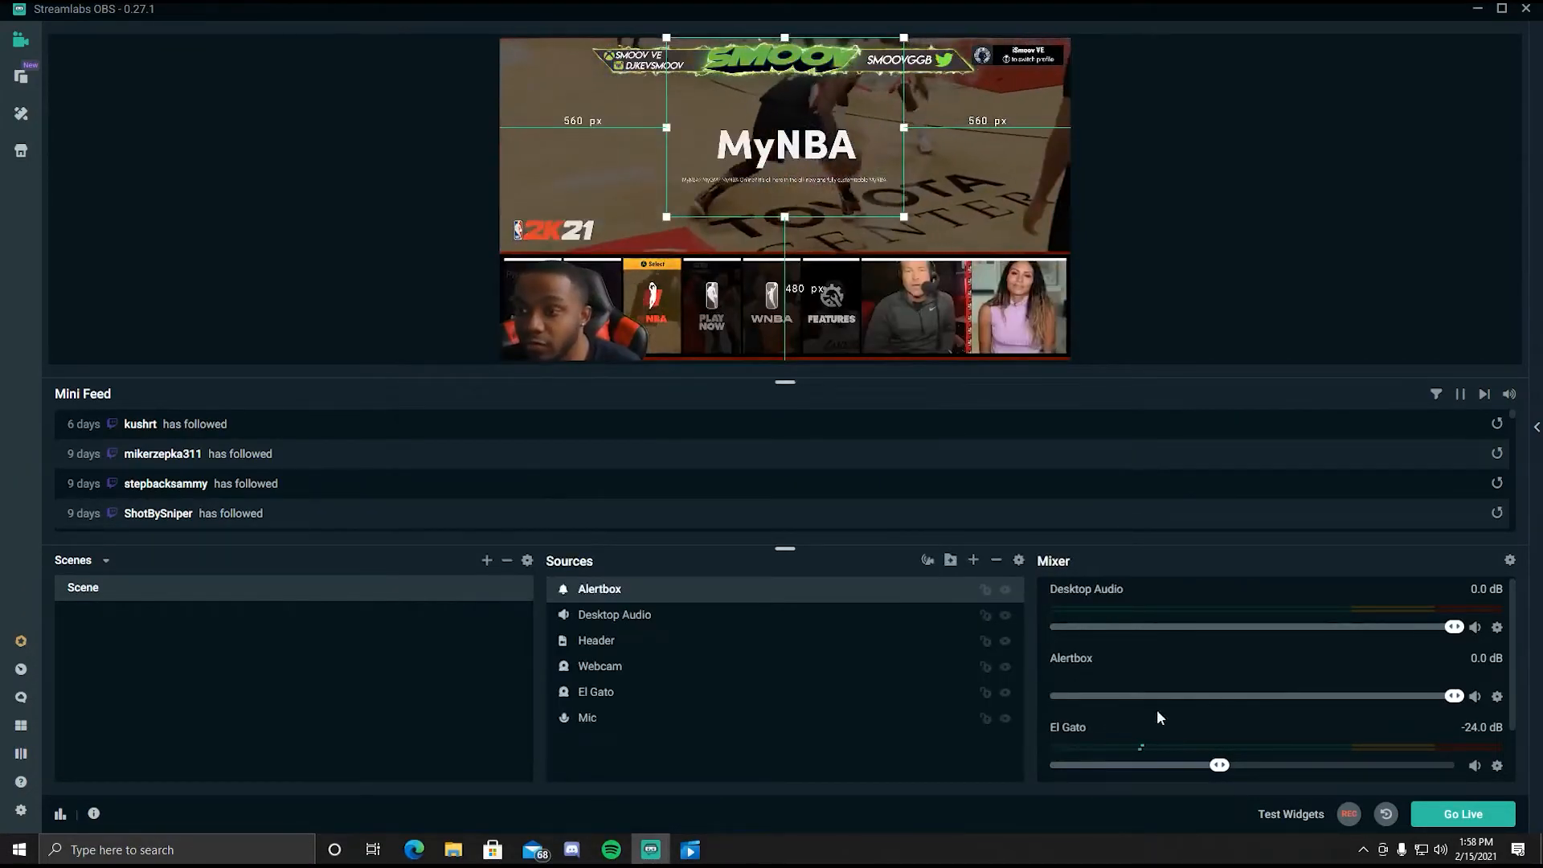
- Enlarge the Alertbox slightly and place it near the middle of the scene, about 538 px from the canvas's left edge and 198 px from its bottom
left_click_drag(801, 140, 935, 161)
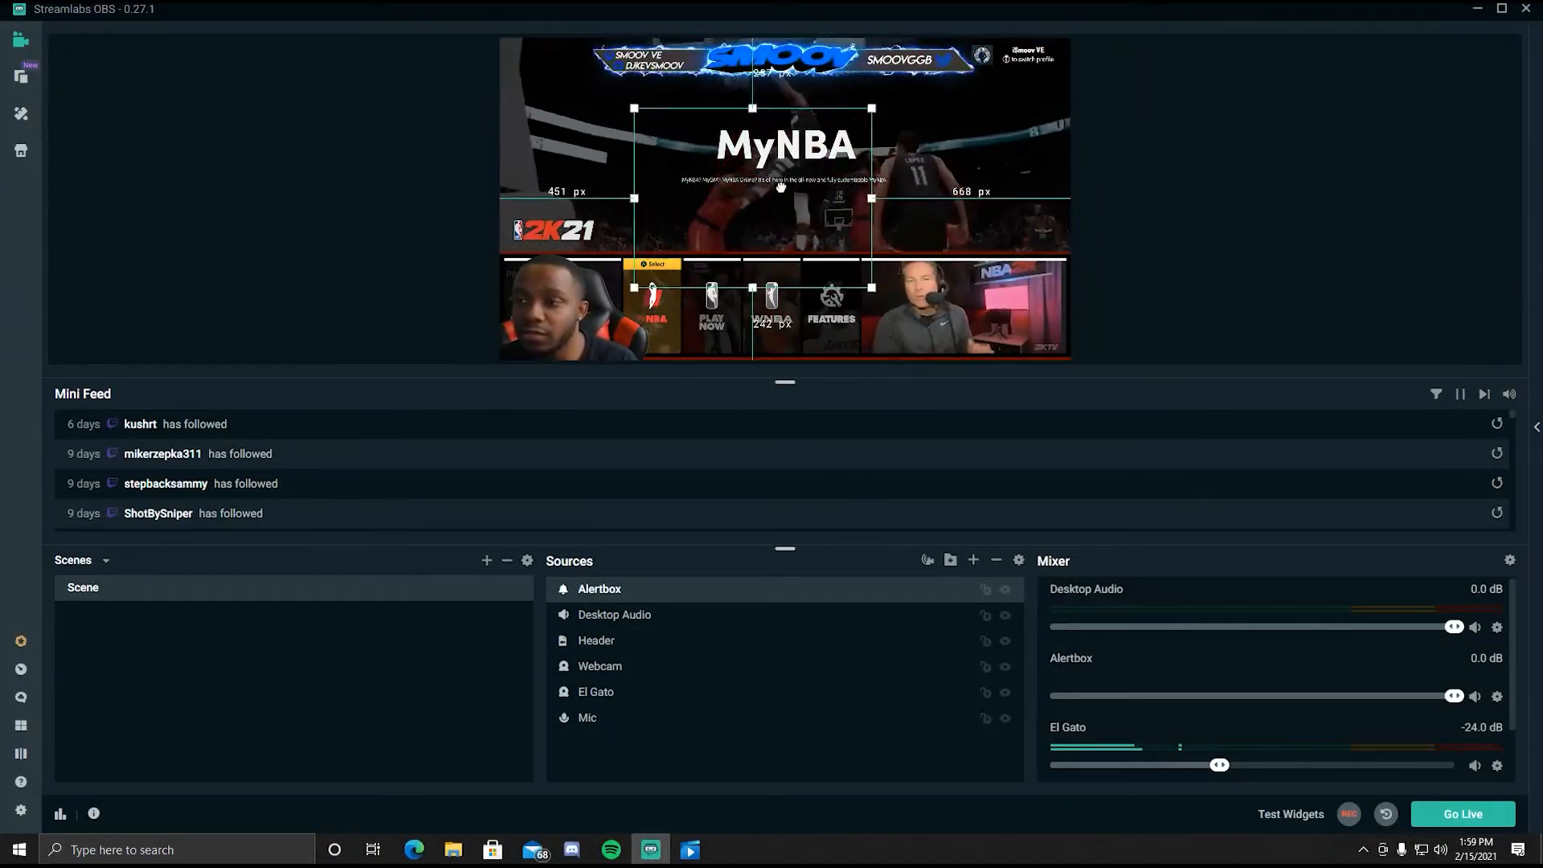
left_click_drag(636, 109, 590, 81)
left_click_drag(788, 198, 857, 211)
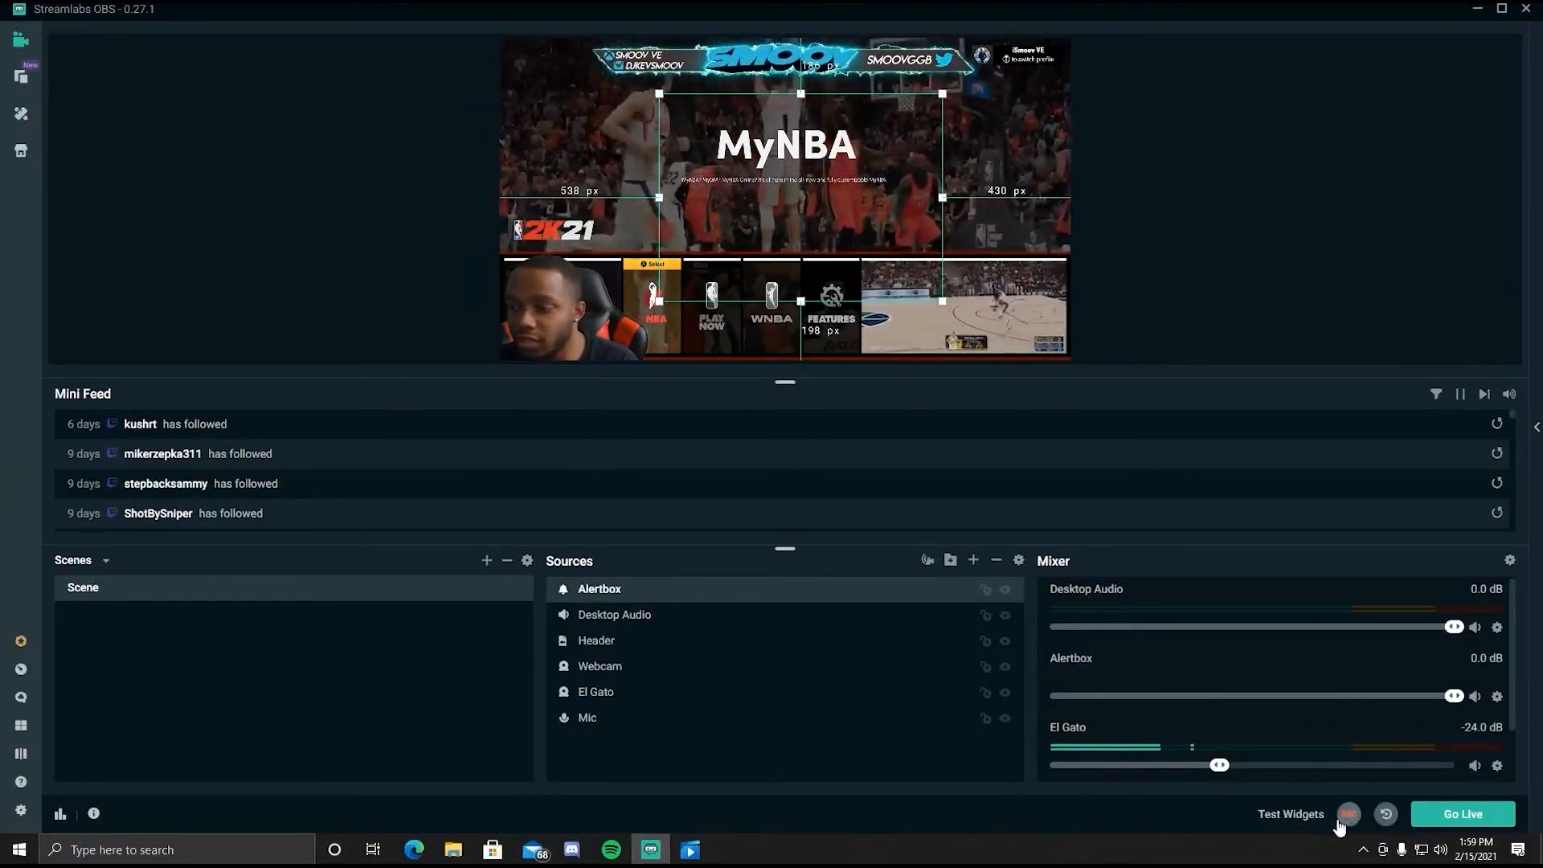
- Send test Follow alerts to check how the Alertbox displays them in the scene
left_click(1291, 814)
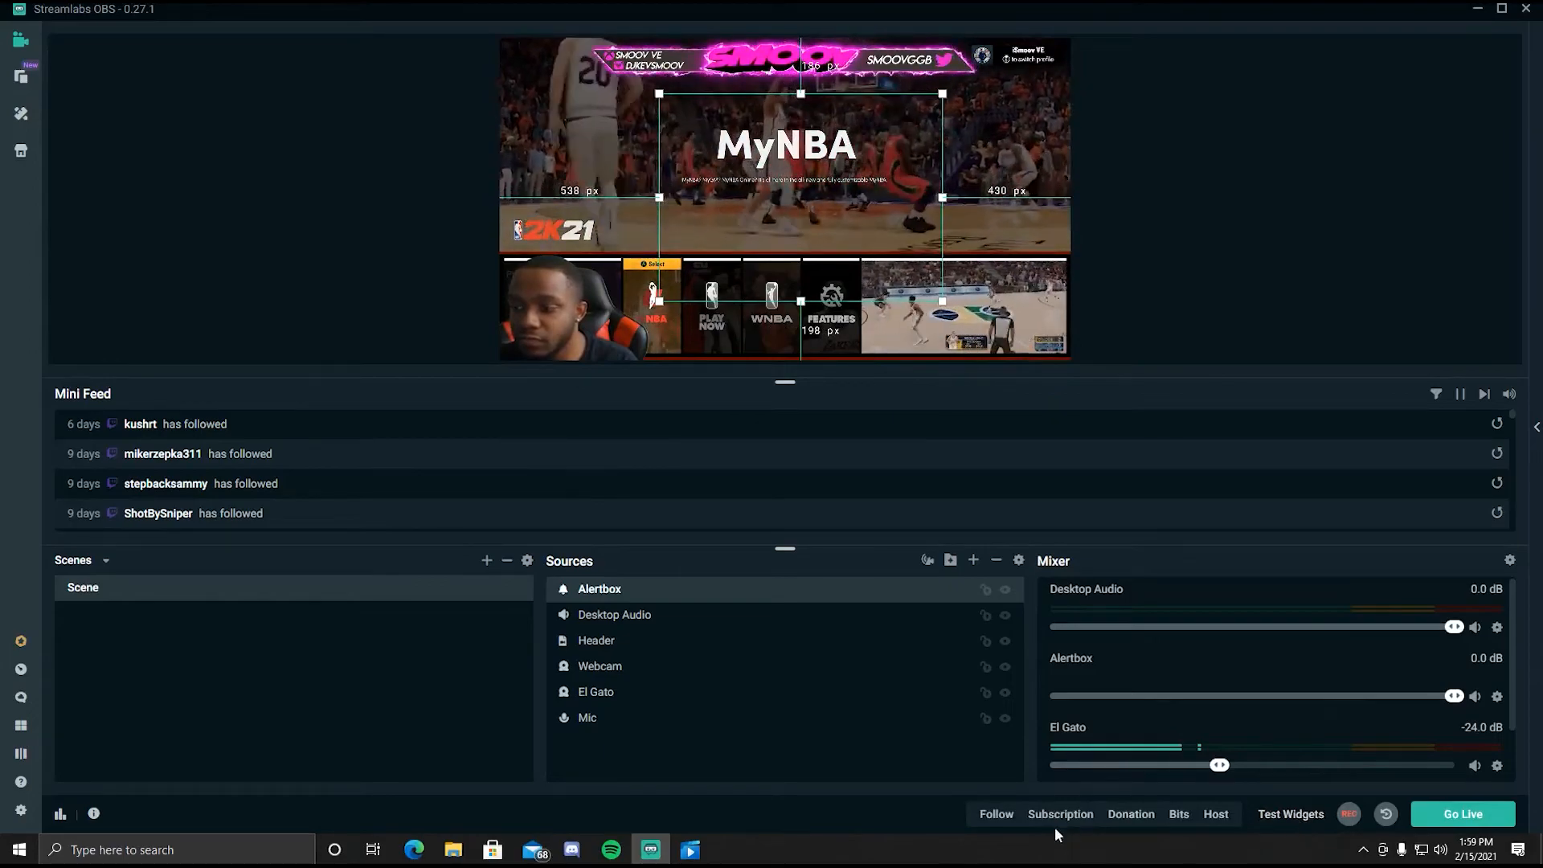
left_click(997, 815)
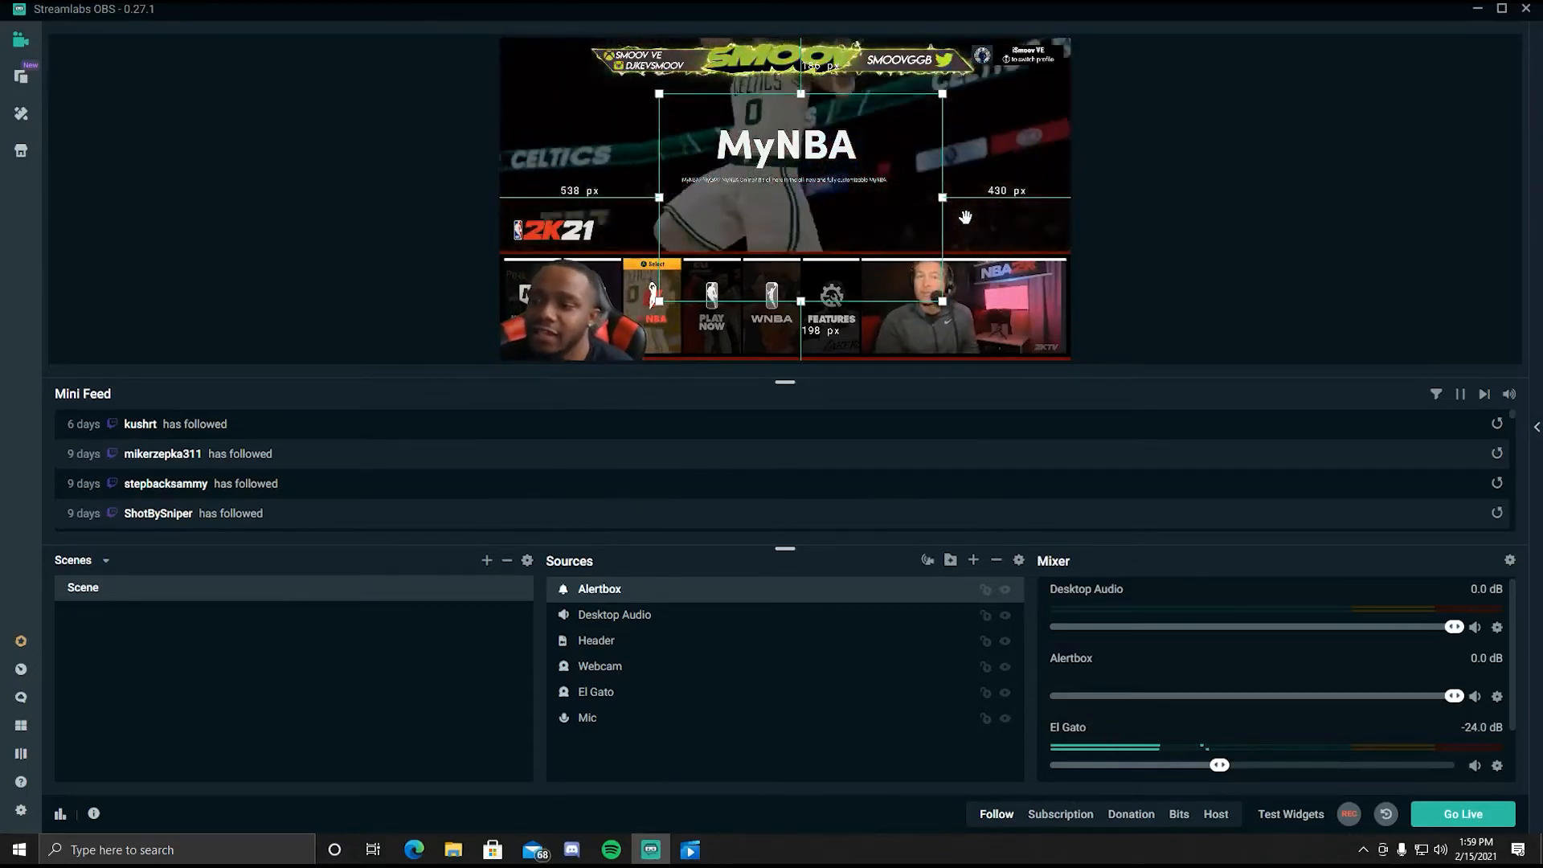
left_click(995, 817)
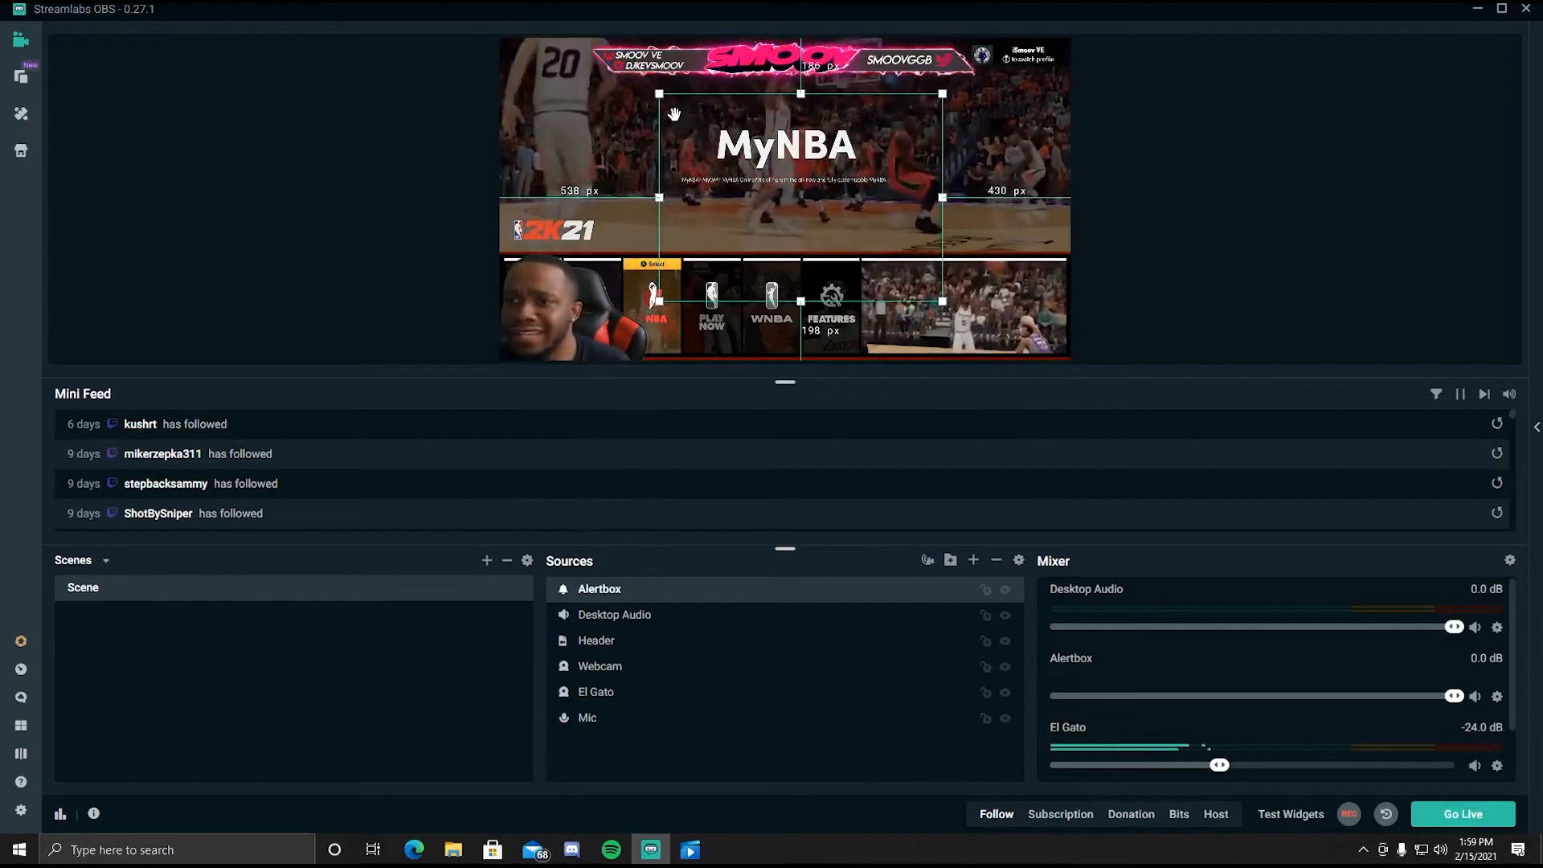
- Shrink the Alertbox, place it flush with the canvas's right edge just below the header, and send a test Subscription alert
left_click_drag(660, 96, 764, 150)
left_click_drag(834, 220, 962, 148)
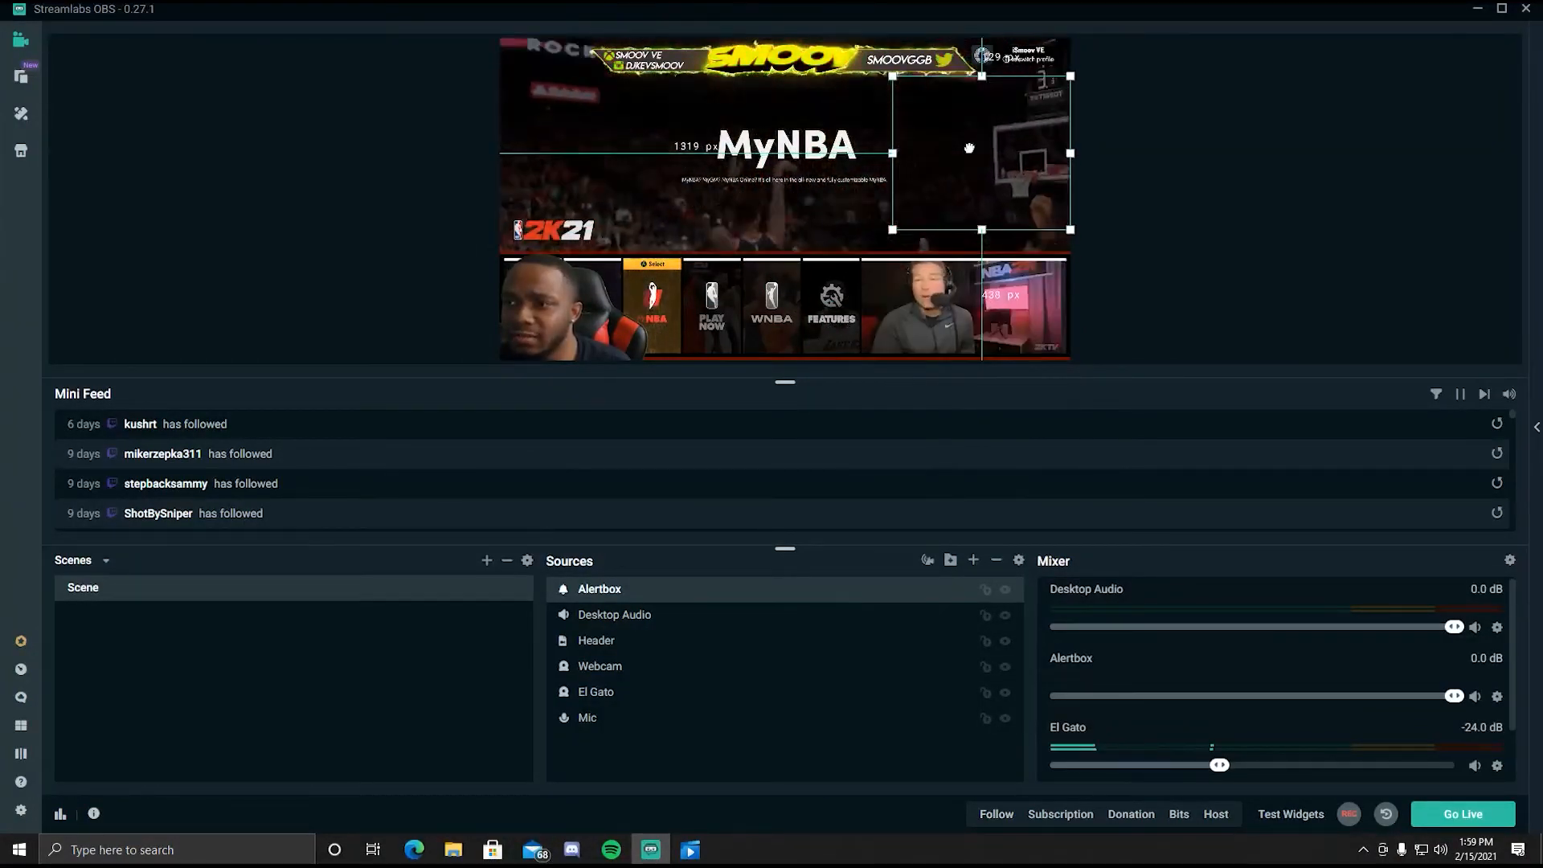
left_click(1071, 815)
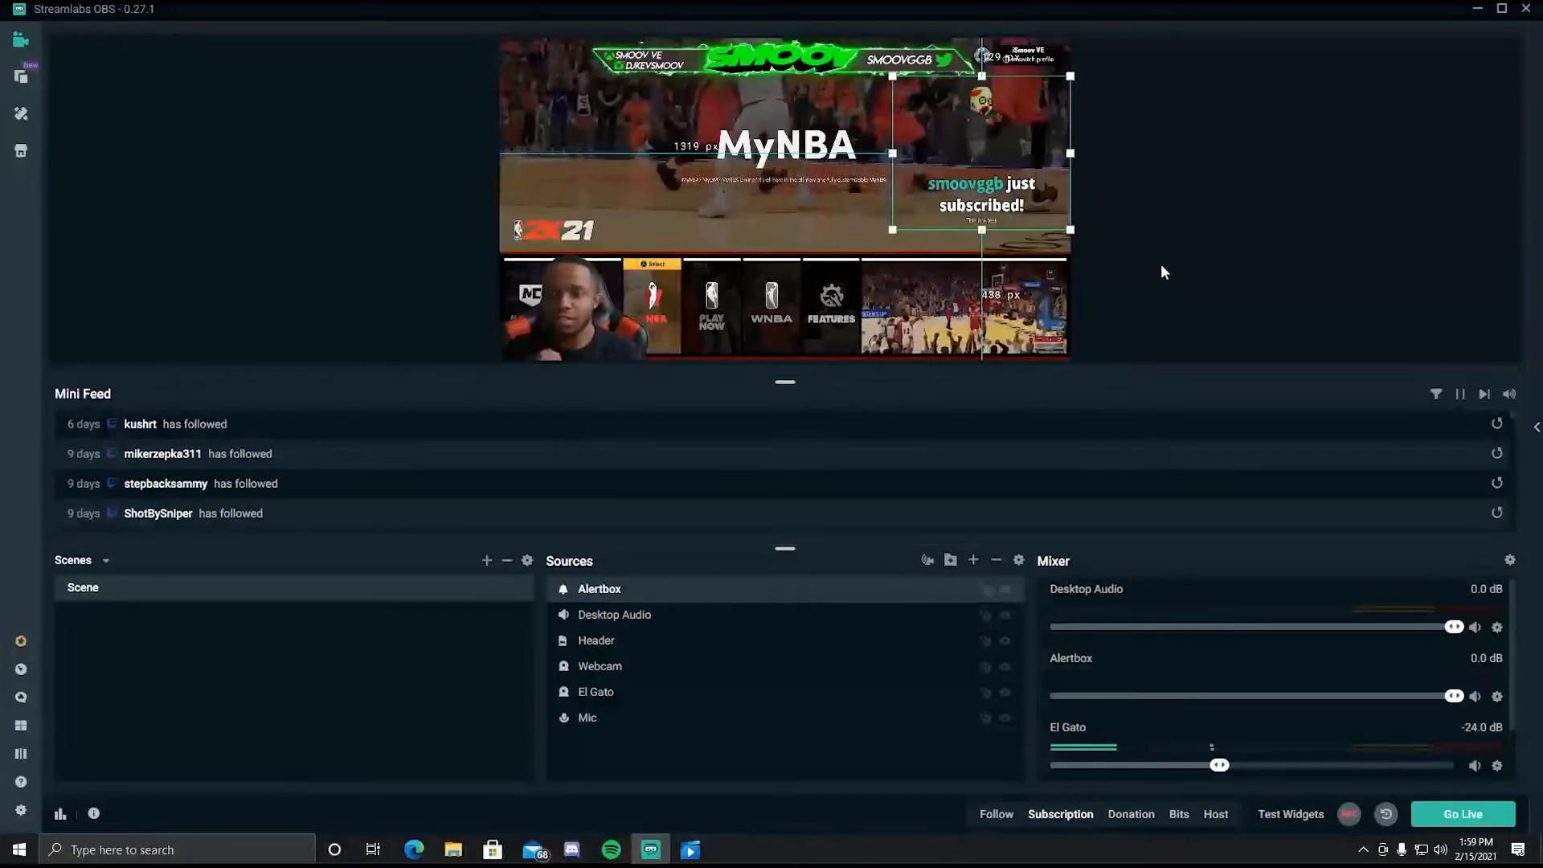
left_click(1203, 271)
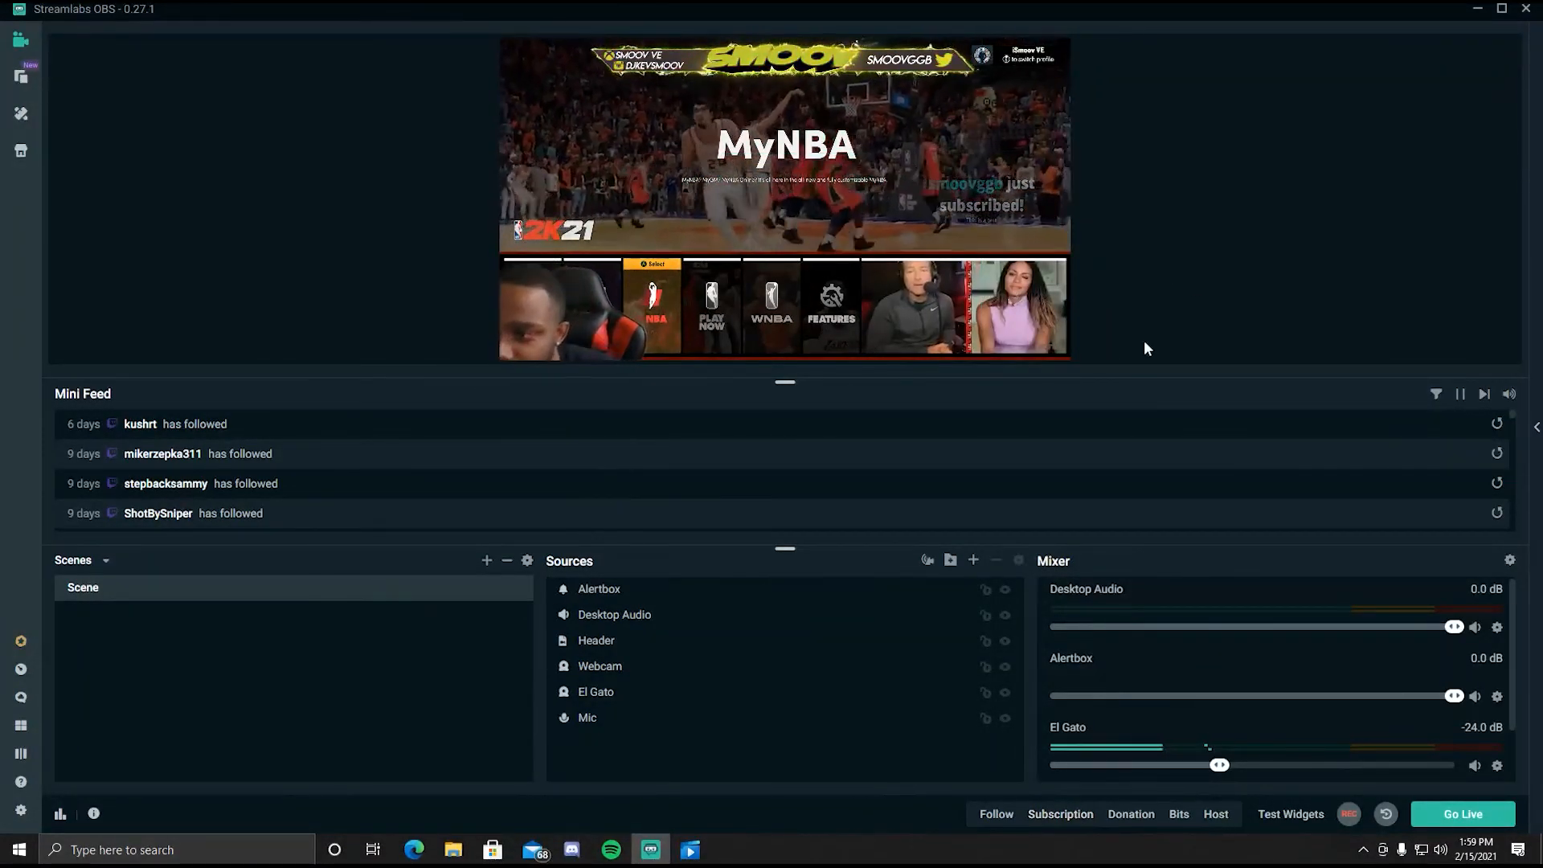
- Add a Viewer Count widget source showing Twitch viewers at 600 by 200, and place it in the upper-left corner of the scene
left_click(974, 561)
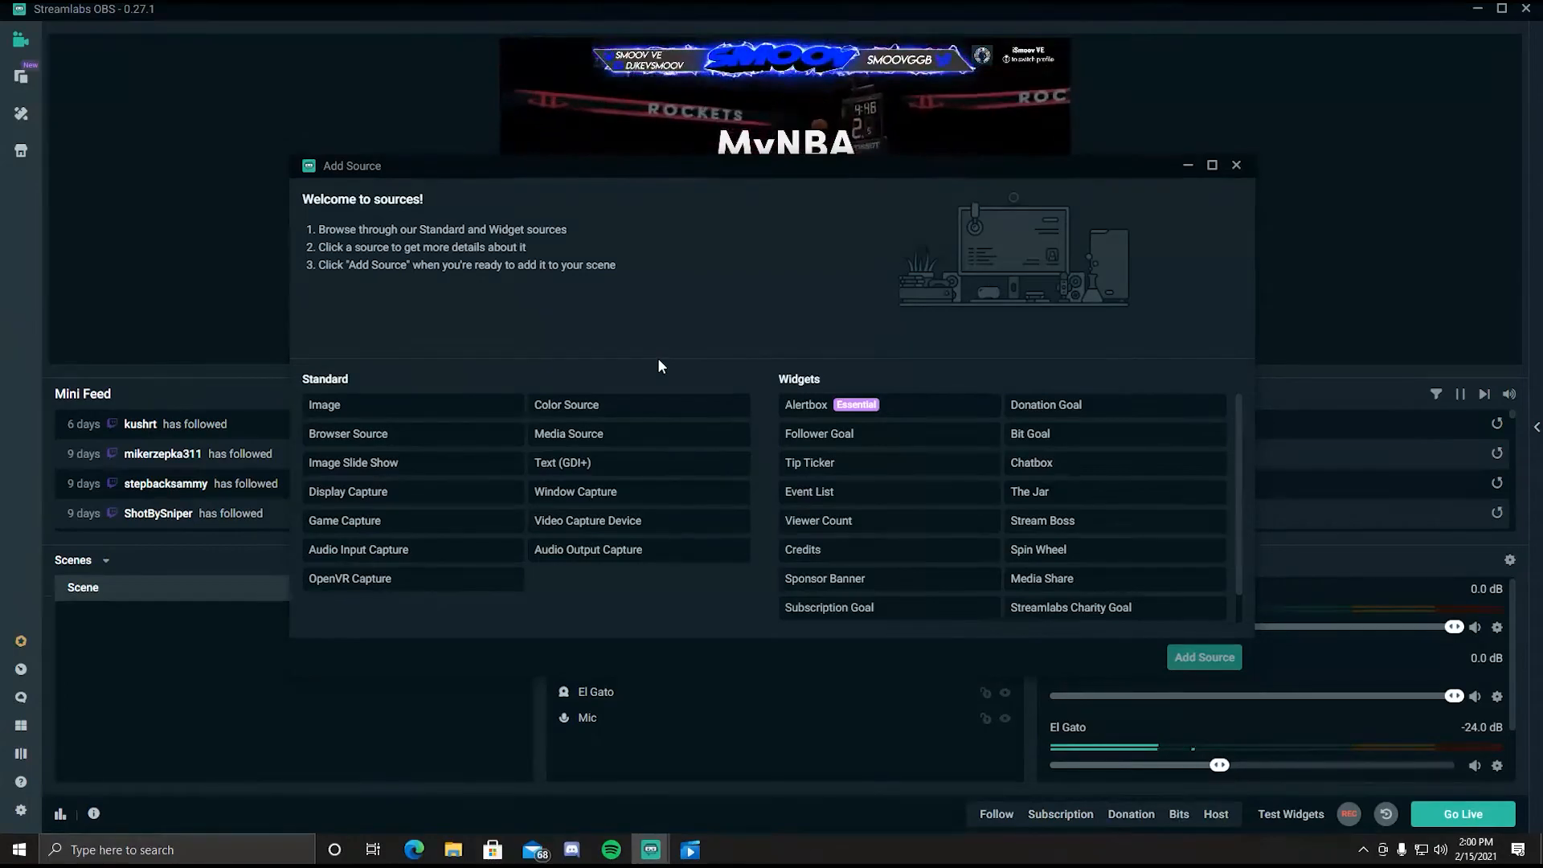
left_click(854, 532)
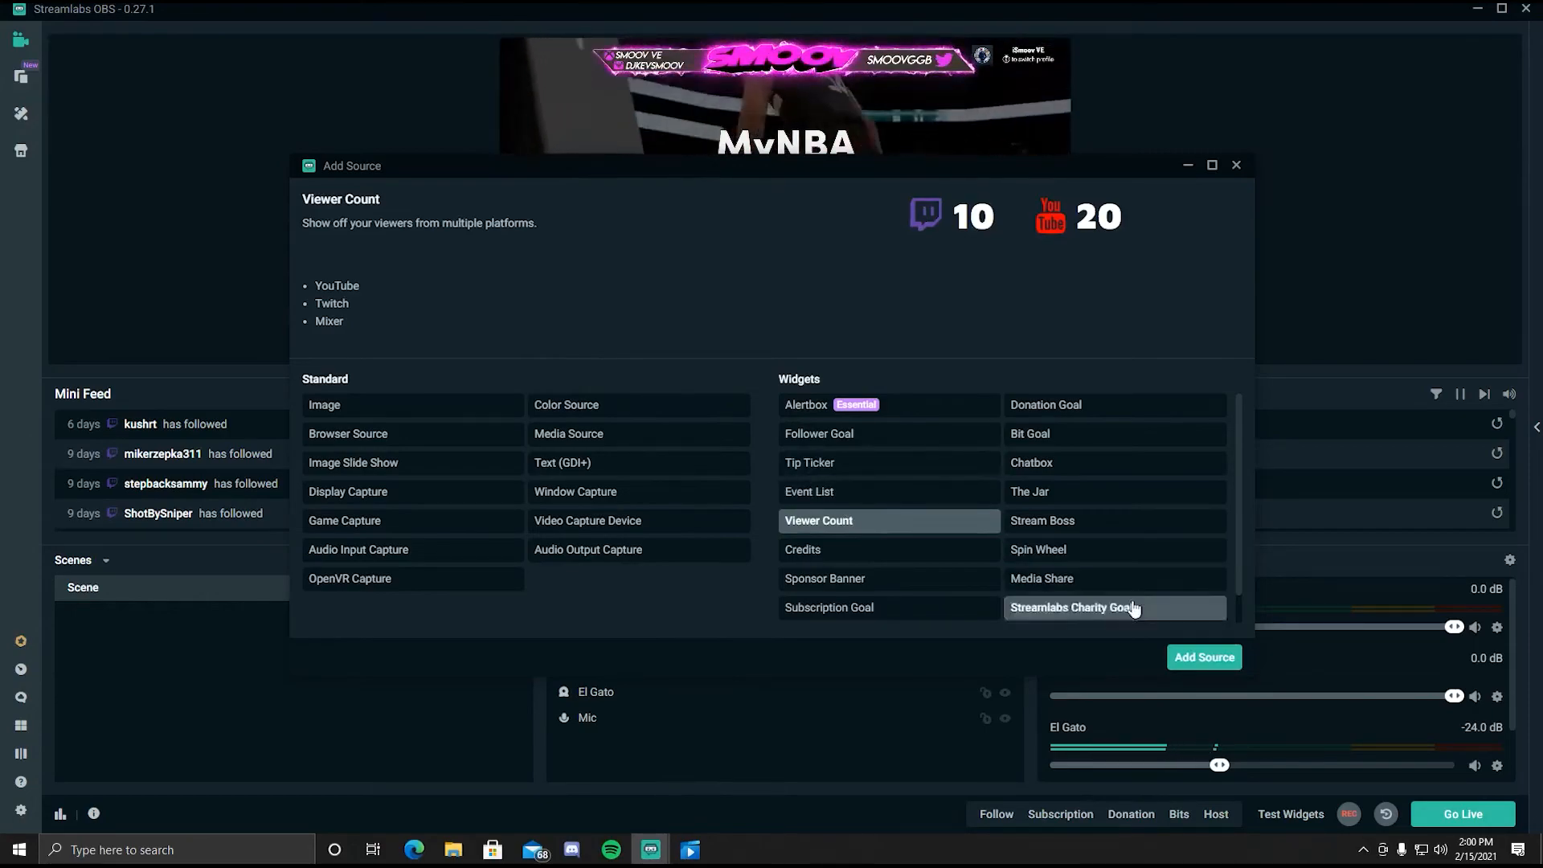
left_click(1198, 657)
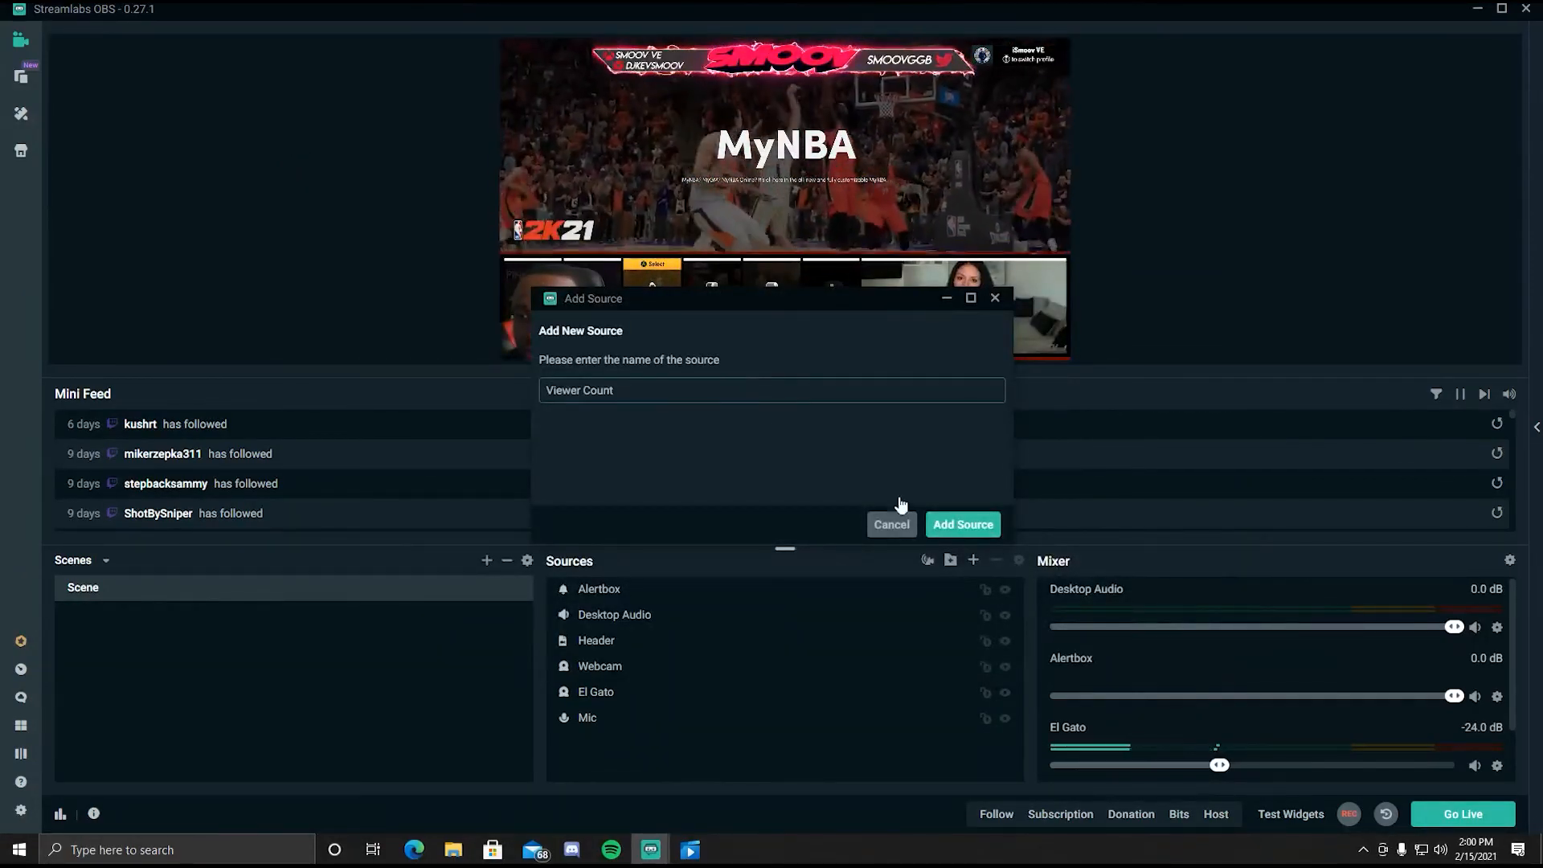
left_click(967, 524)
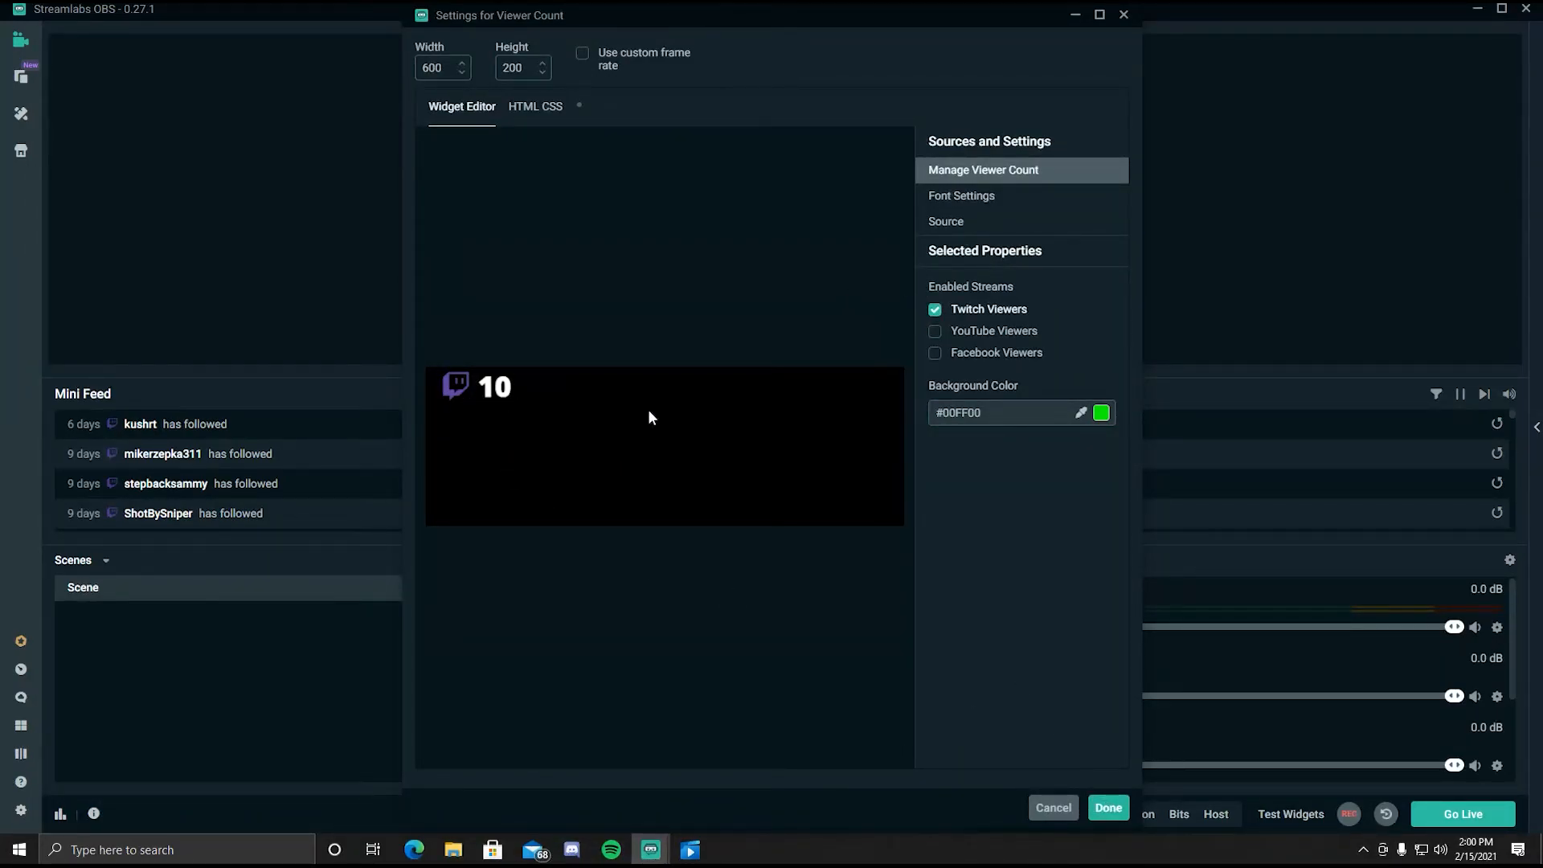
left_click(1110, 808)
left_click_drag(530, 314, 533, 62)
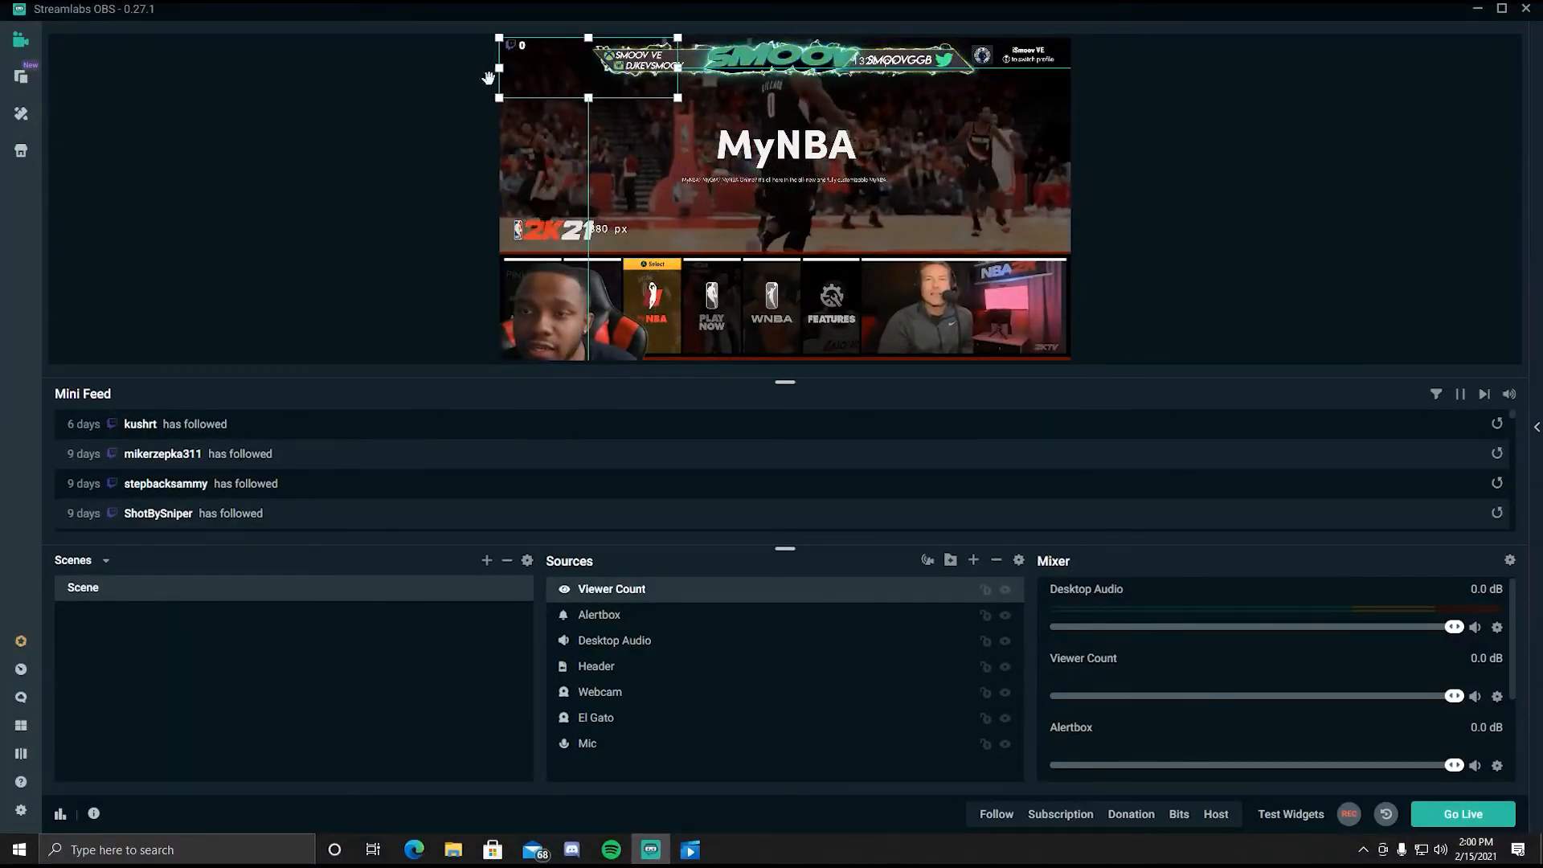
left_click(436, 104)
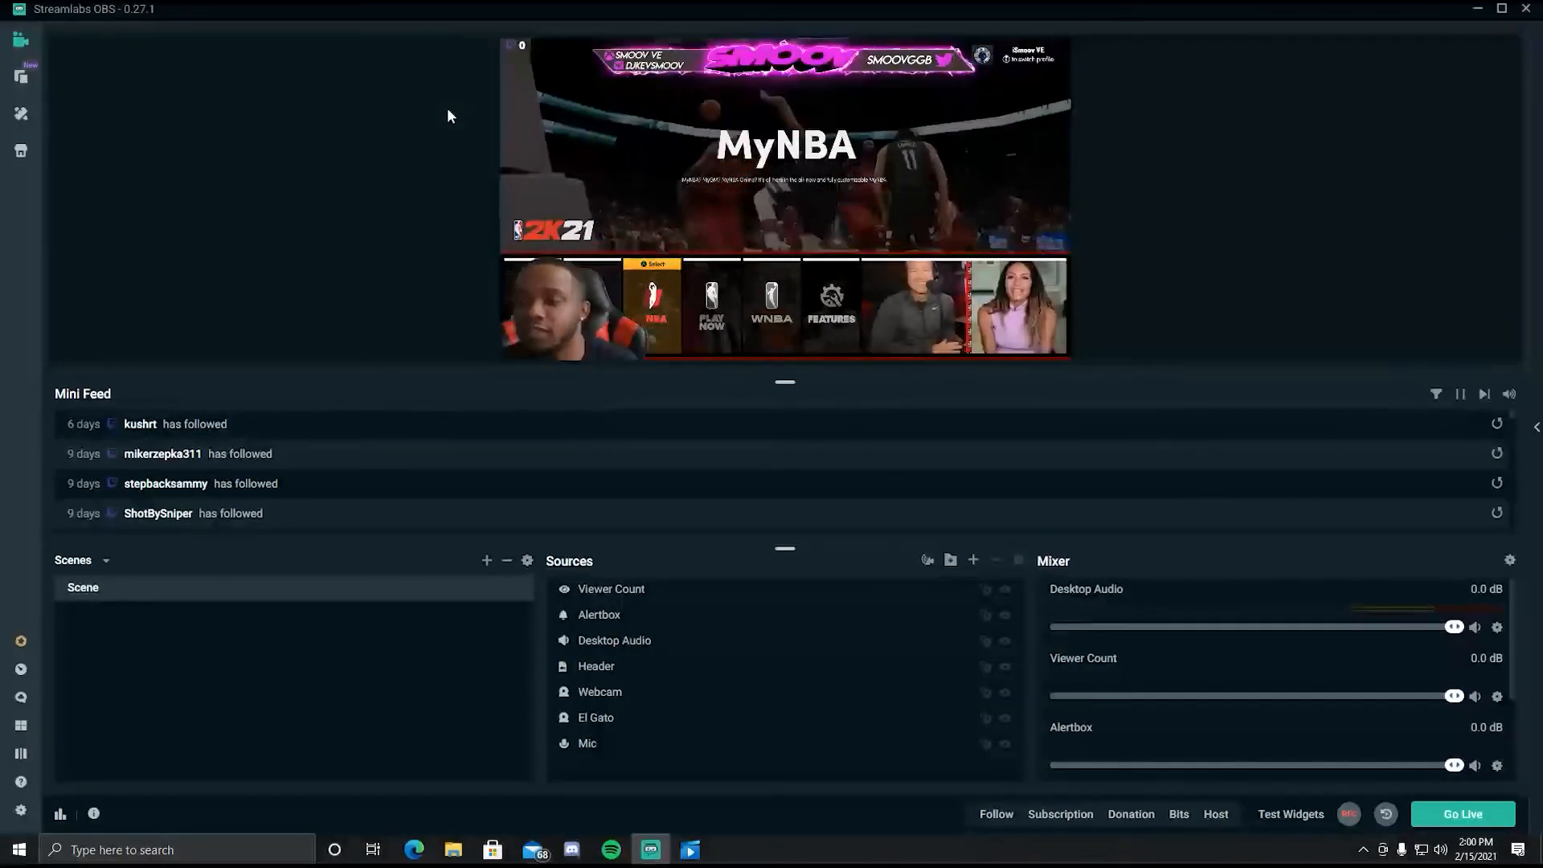